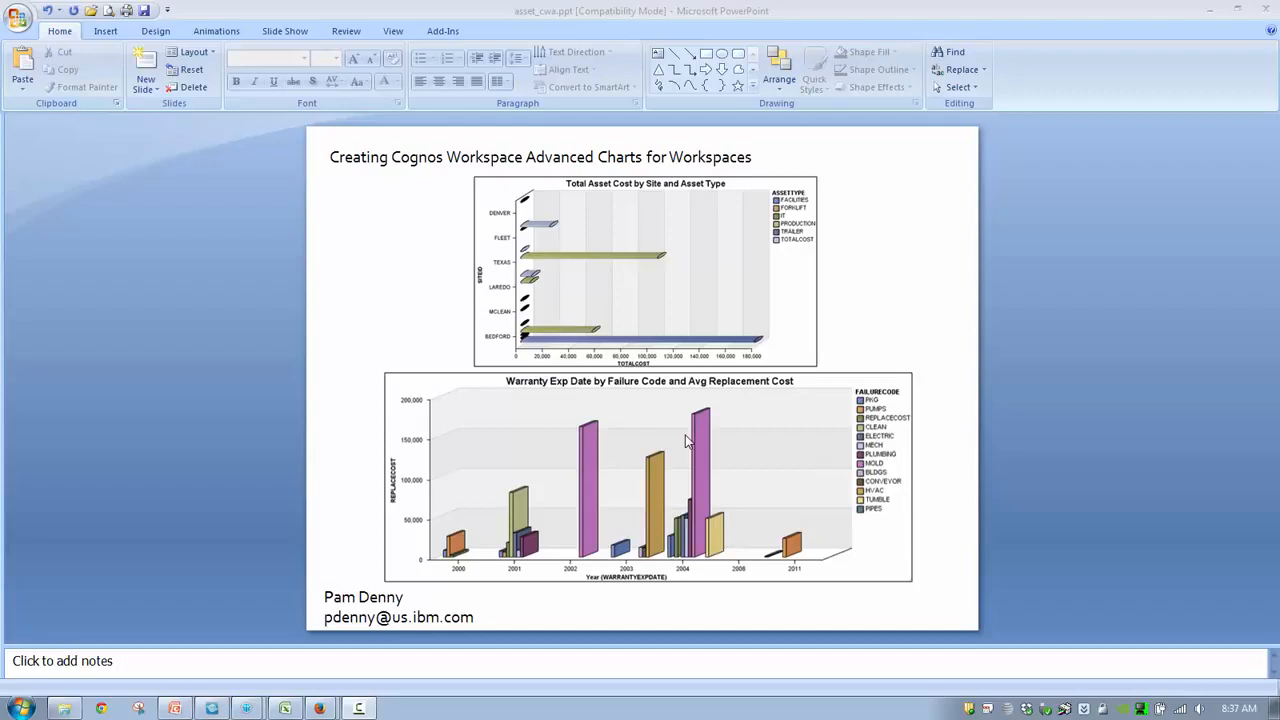
Switch to IBM Cognos Connection in Firefox and open the Asset Details package in the MaximoPublish folder
click(319, 708)
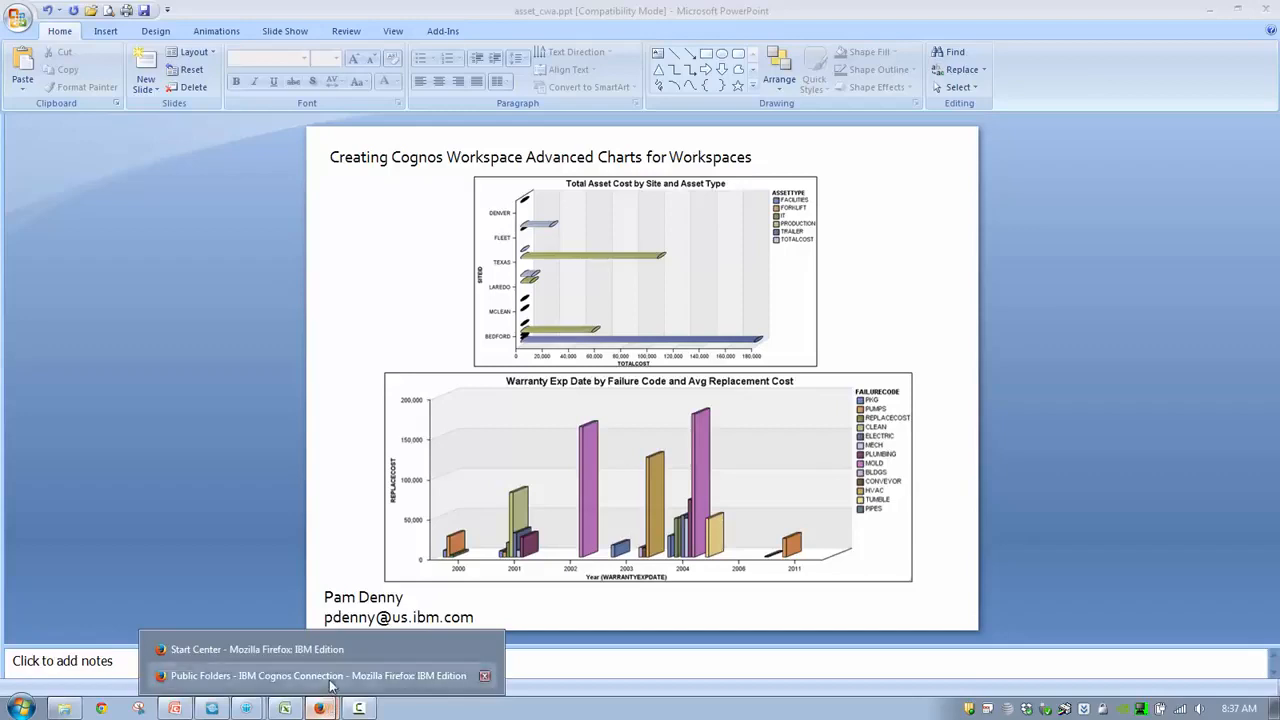
click(331, 676)
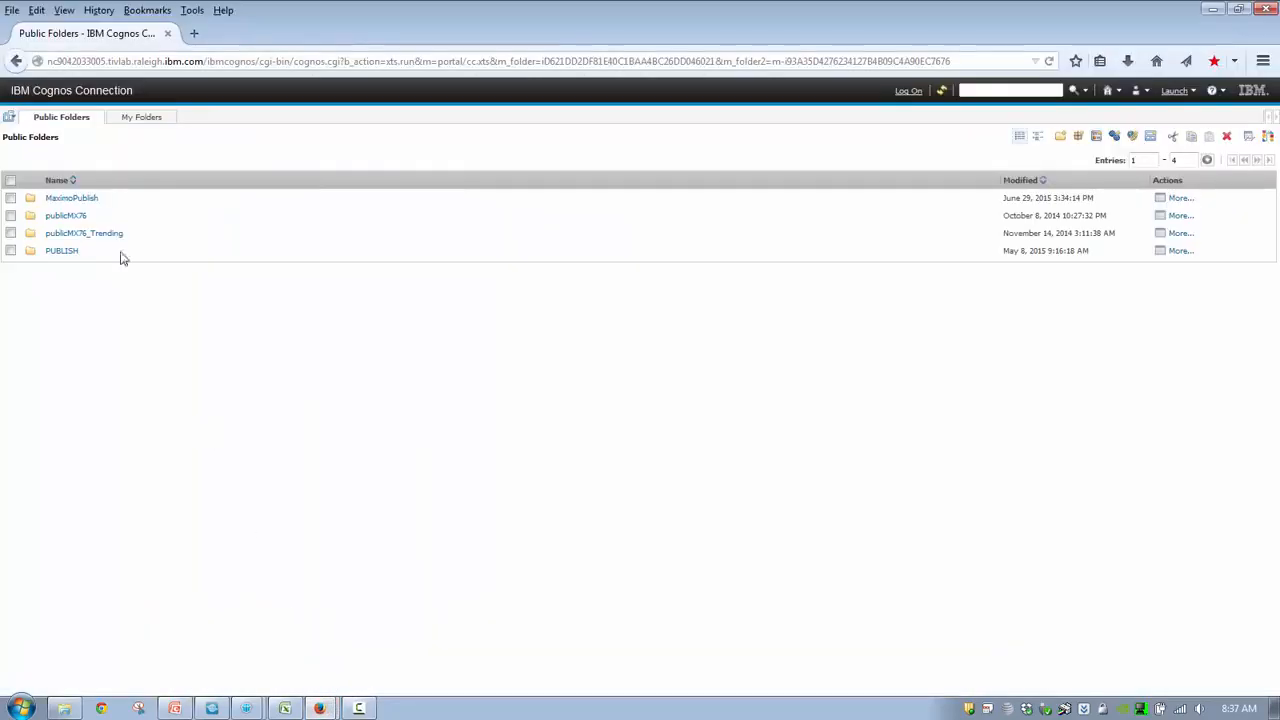
click(89, 201)
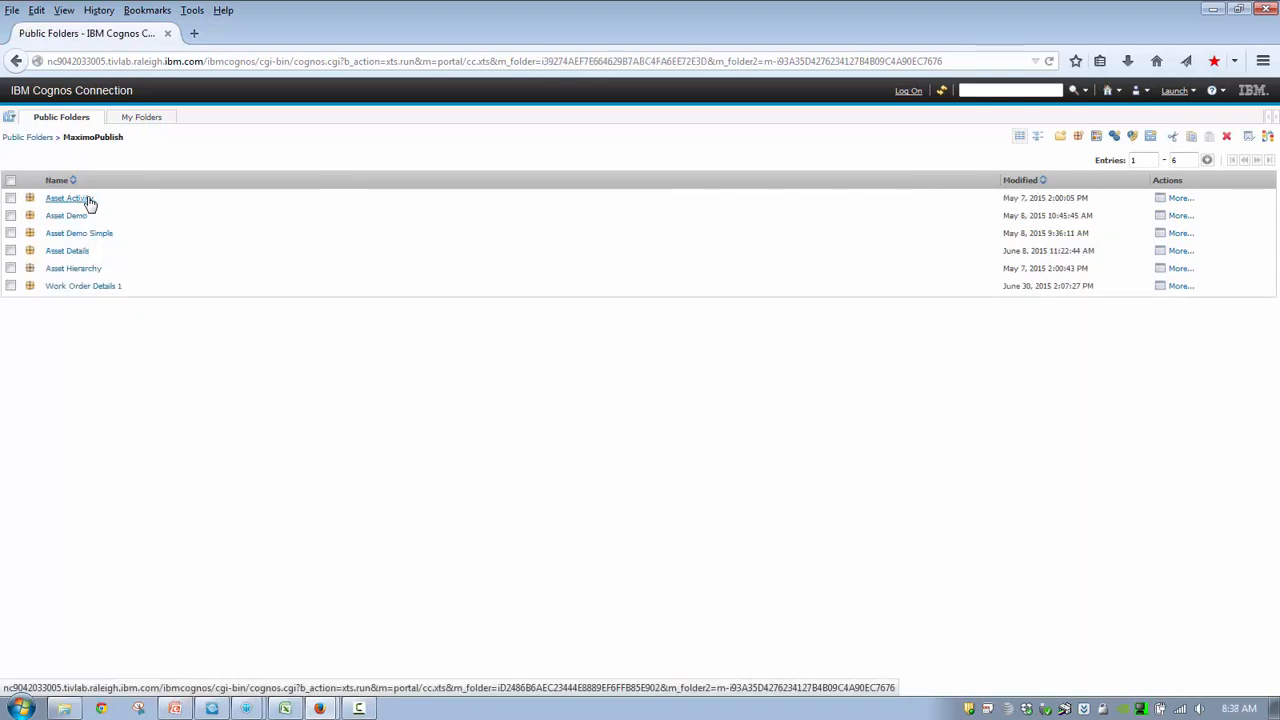
click(79, 252)
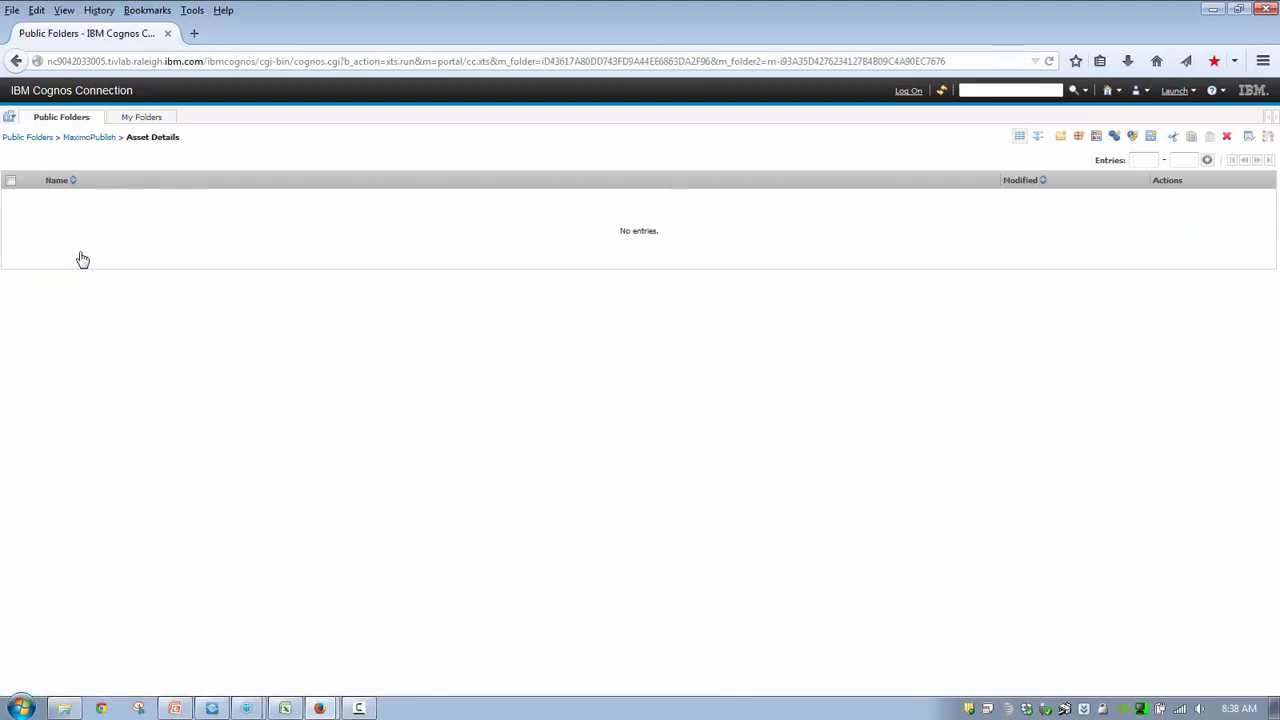
Launch Cognos Workspace Advanced and create a new List report from the Asset Details package
click(1192, 93)
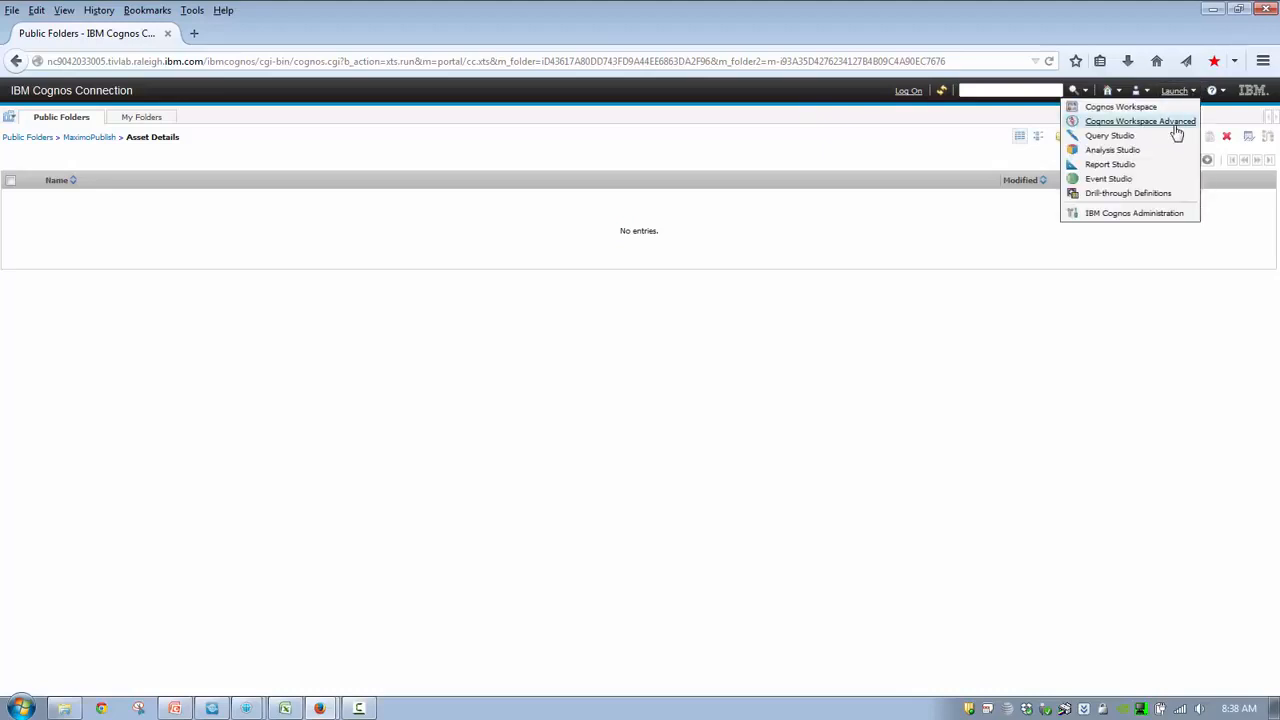
click(1176, 127)
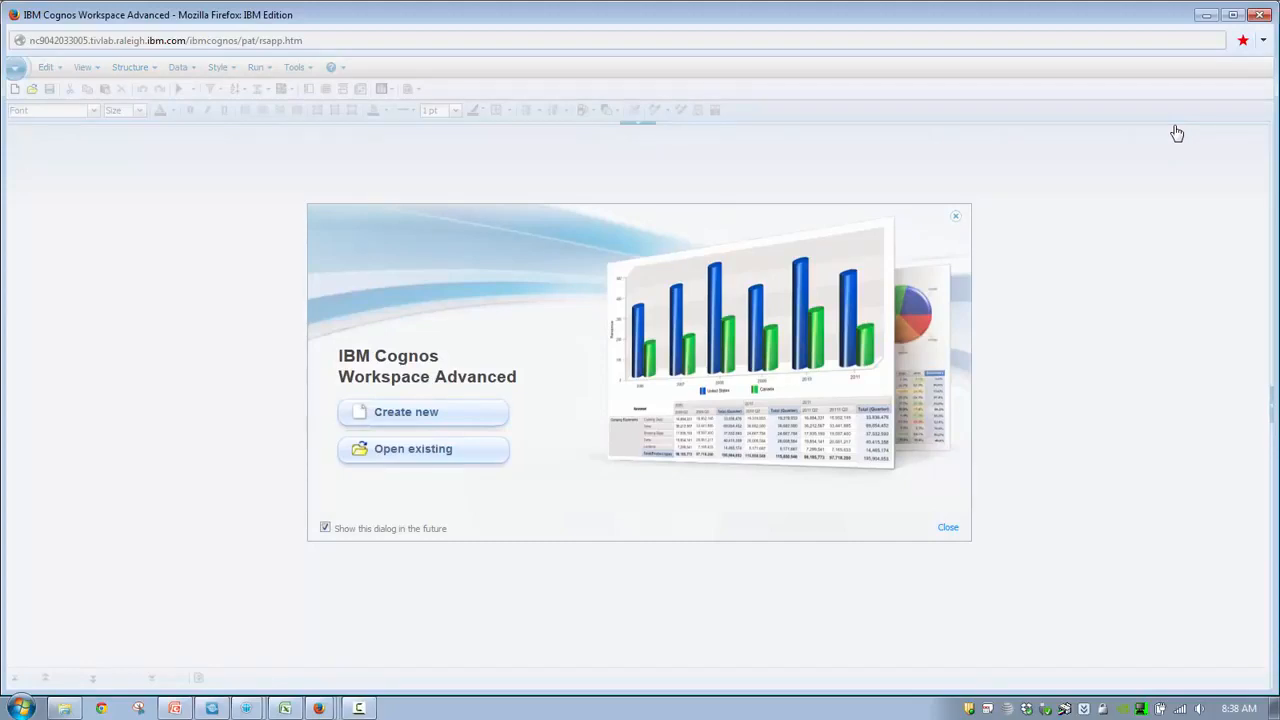
click(441, 418)
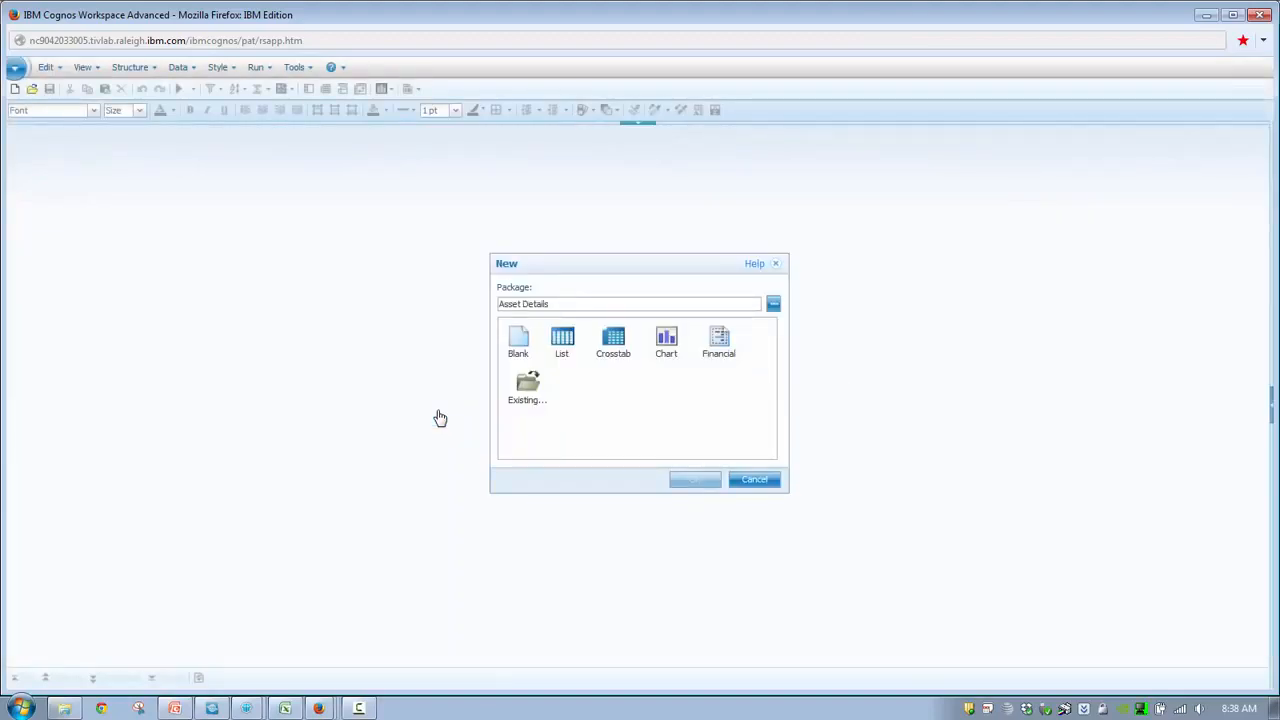
click(561, 346)
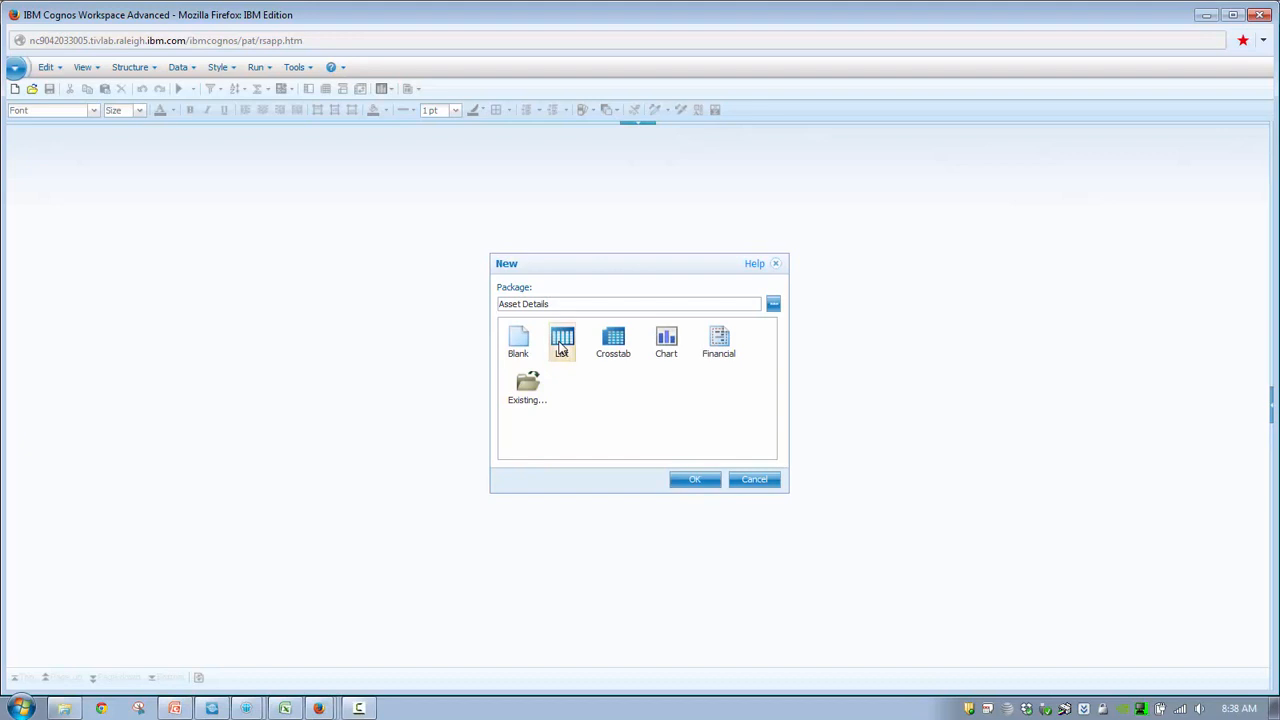
click(697, 481)
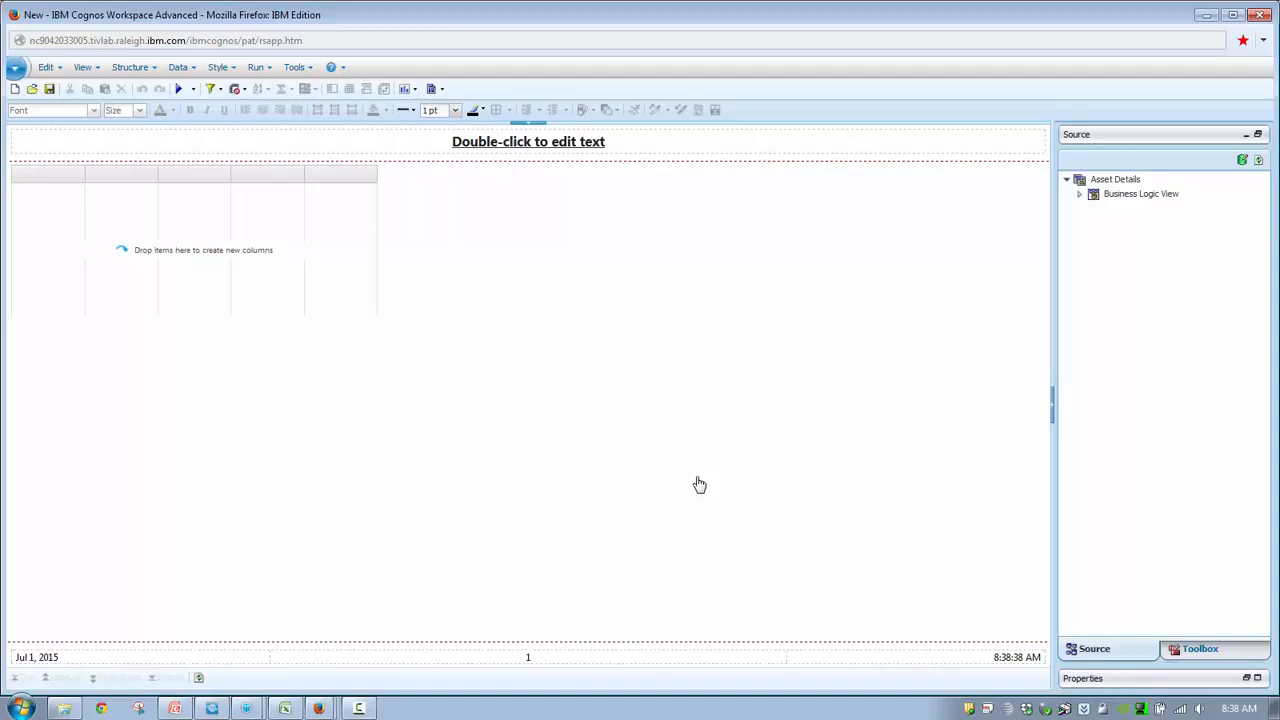
Expand the Business Logic View and apply the page layout with two side-by-side columns
click(1080, 196)
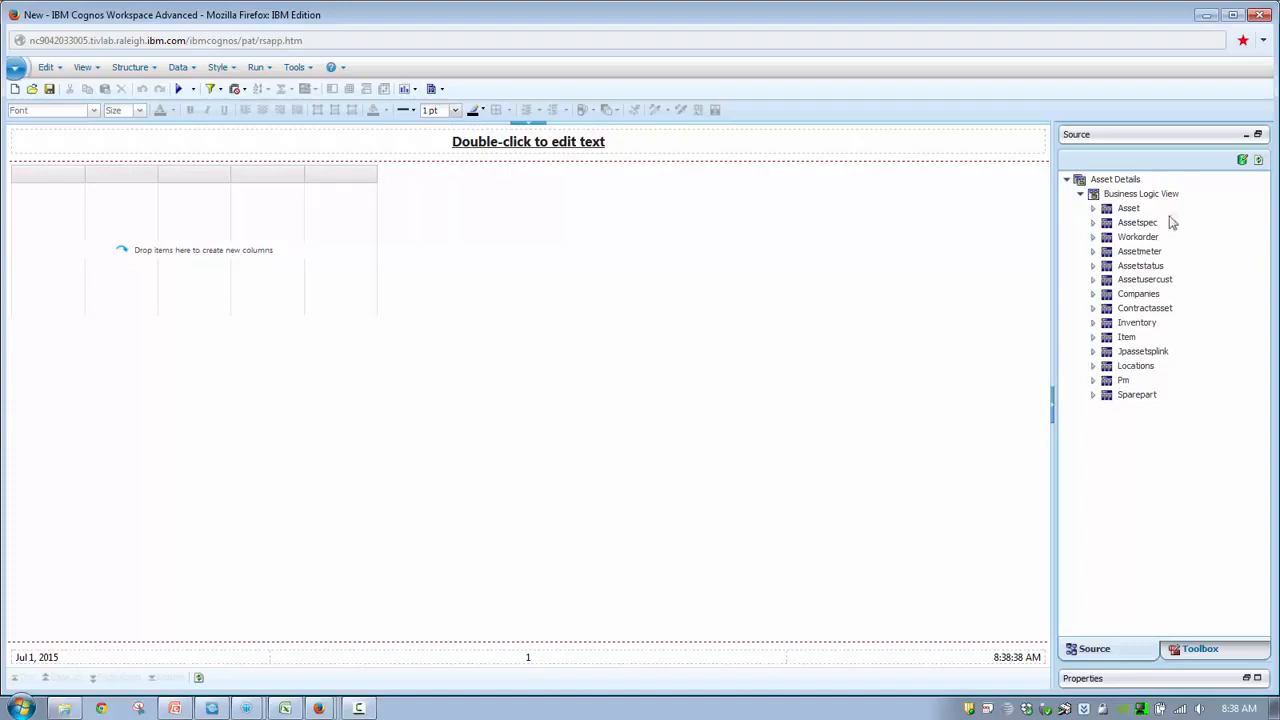
click(1130, 210)
click(442, 91)
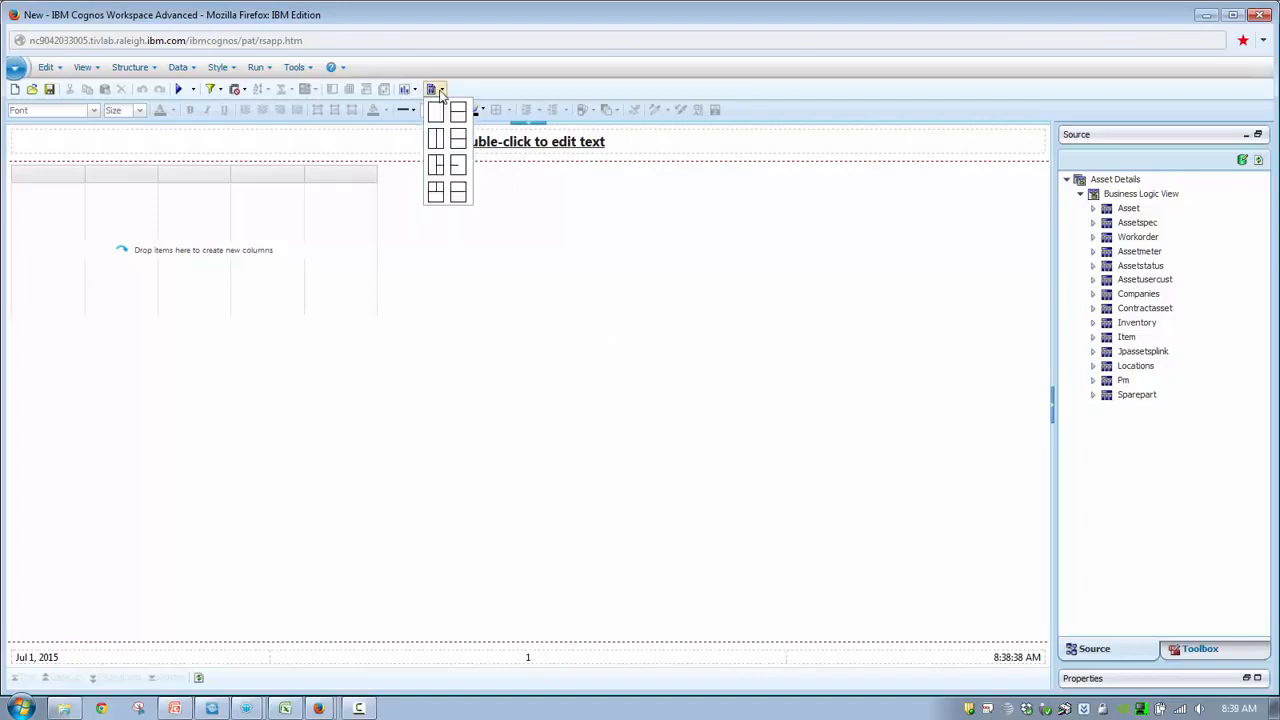
click(436, 145)
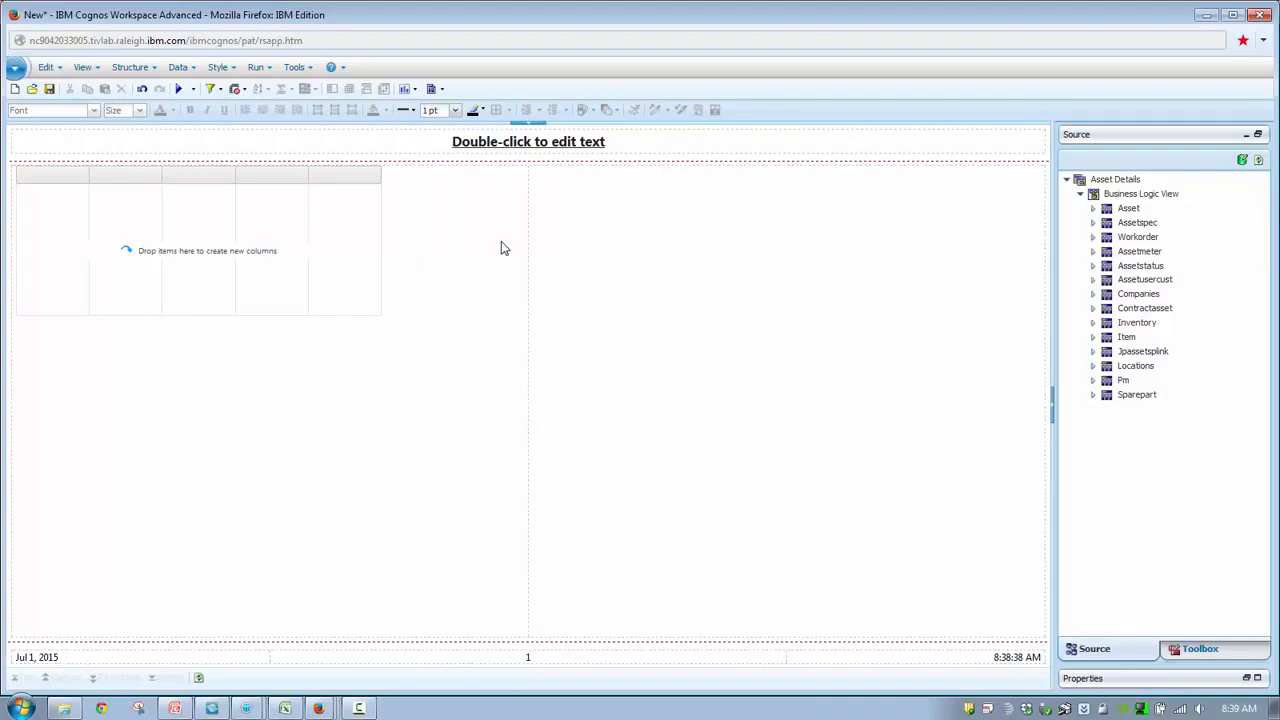
Delete the empty list from the left column of the report page
click(53, 178)
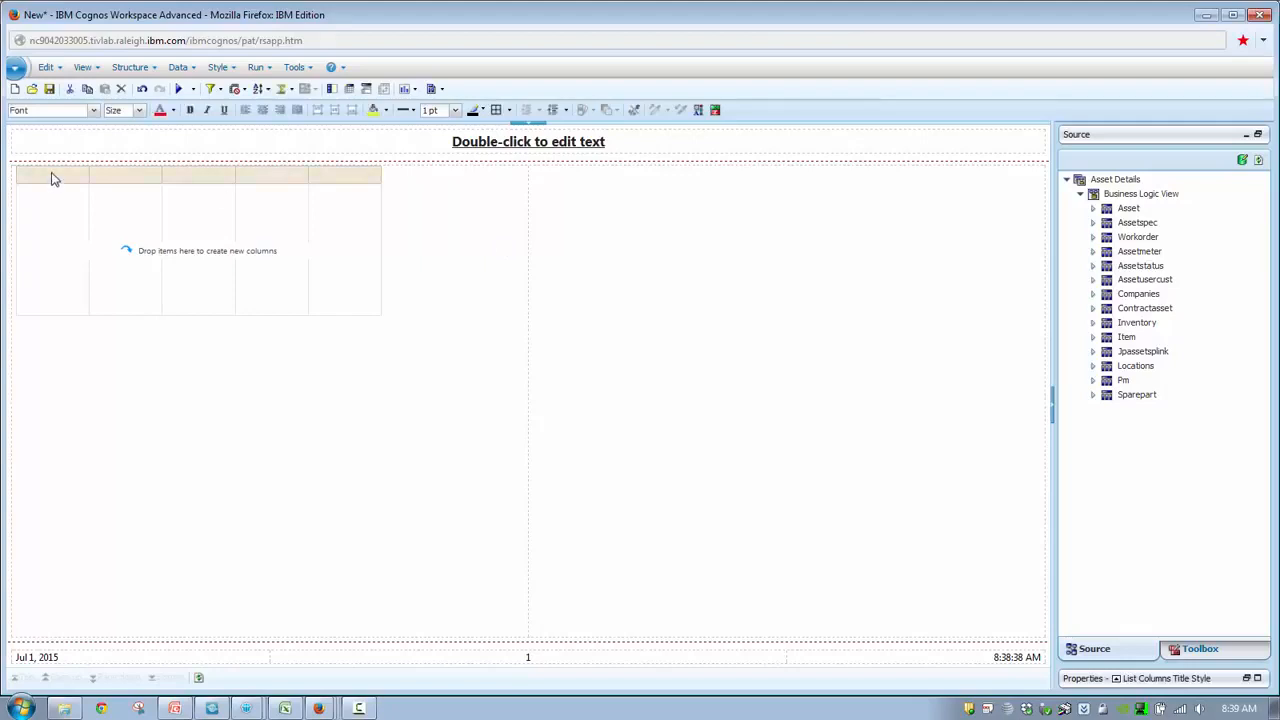
right_click(53, 178)
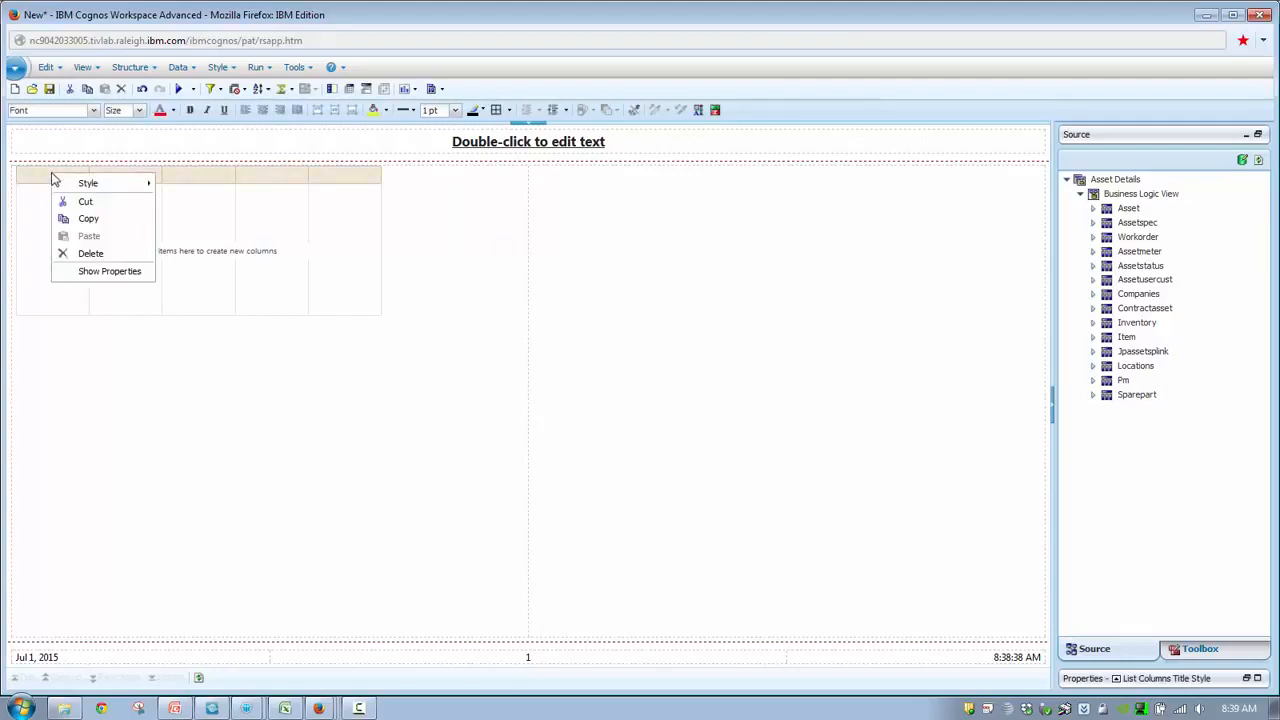
click(91, 254)
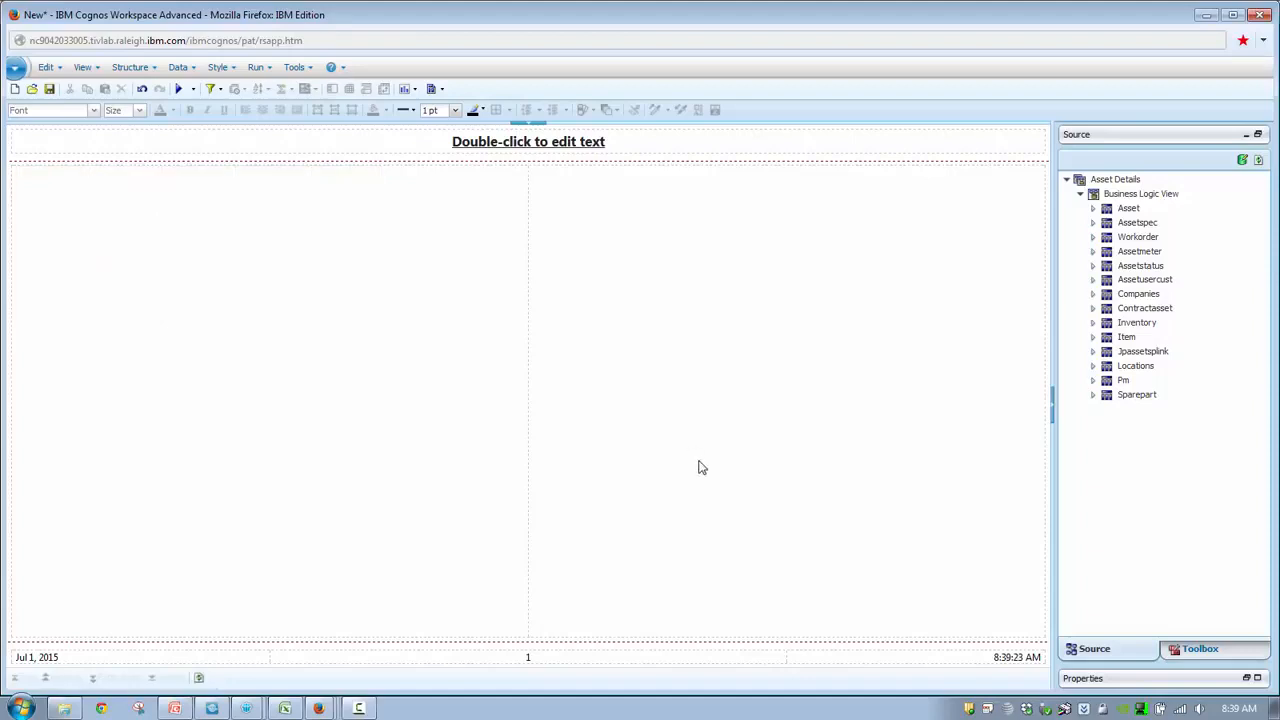
Insert a clustered bar chart with a 3-D effect in the left column of the report page
click(1206, 653)
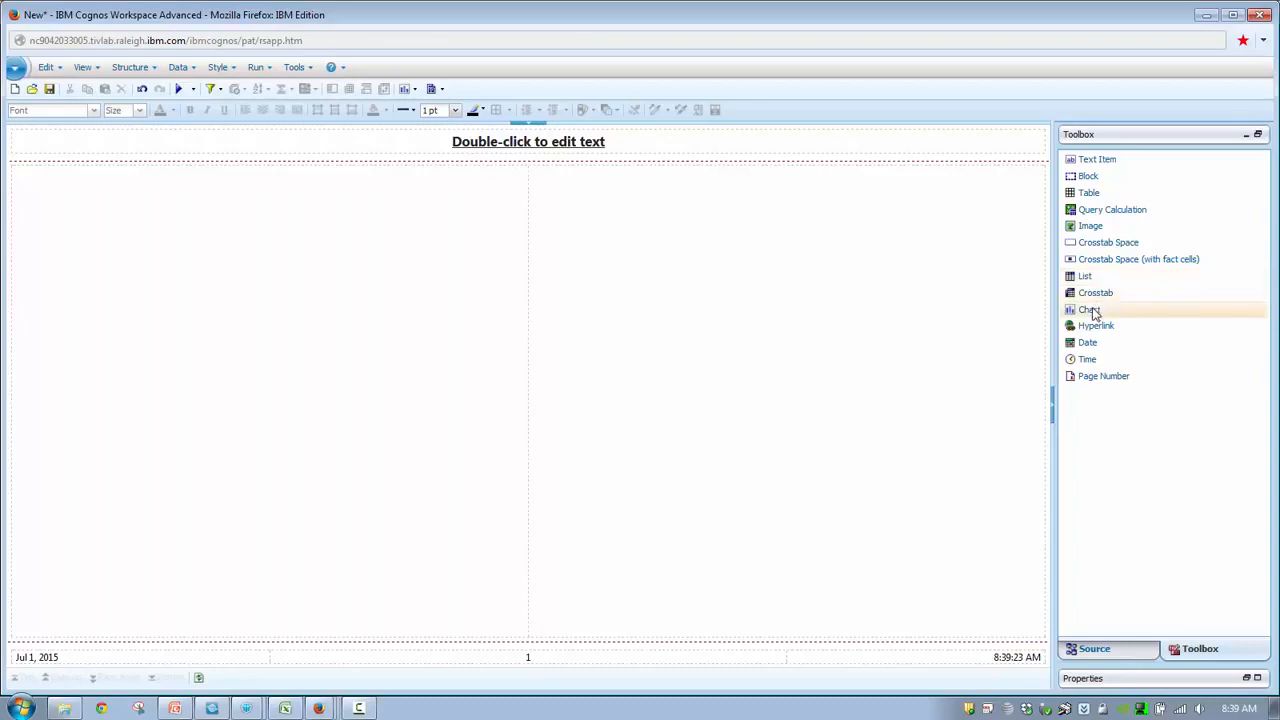
drag(1093, 313, 349, 236)
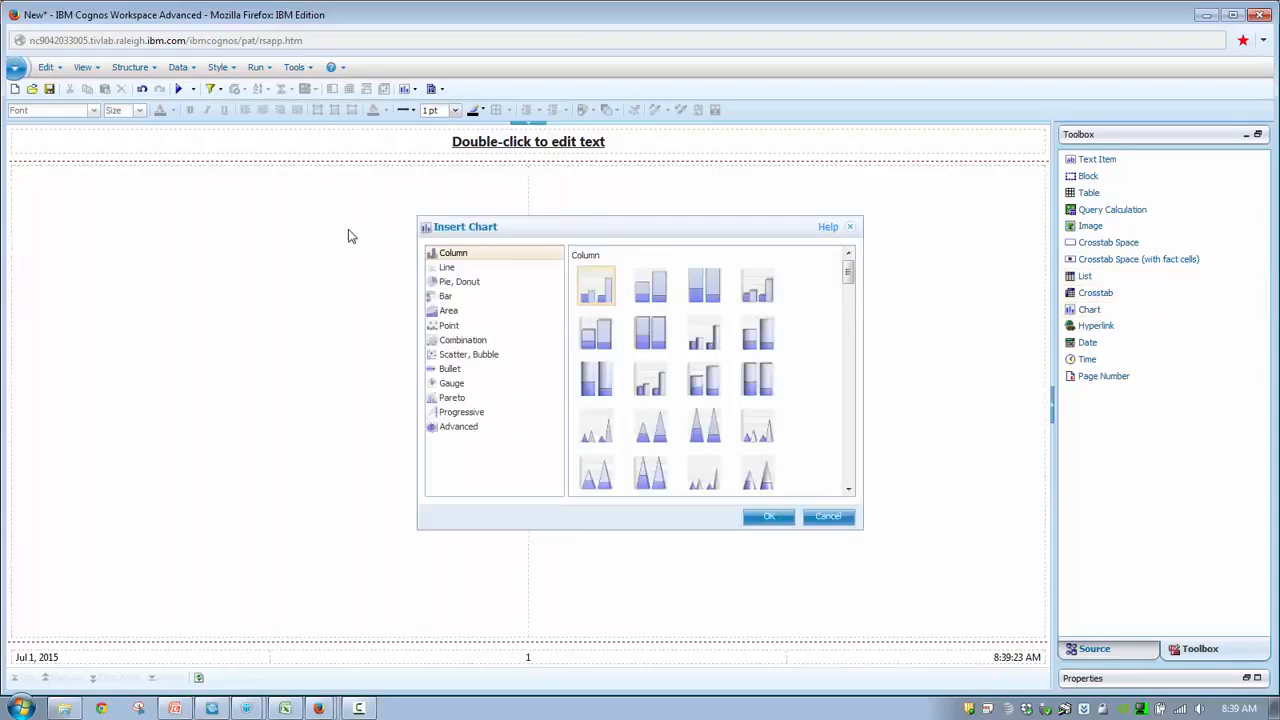
click(492, 297)
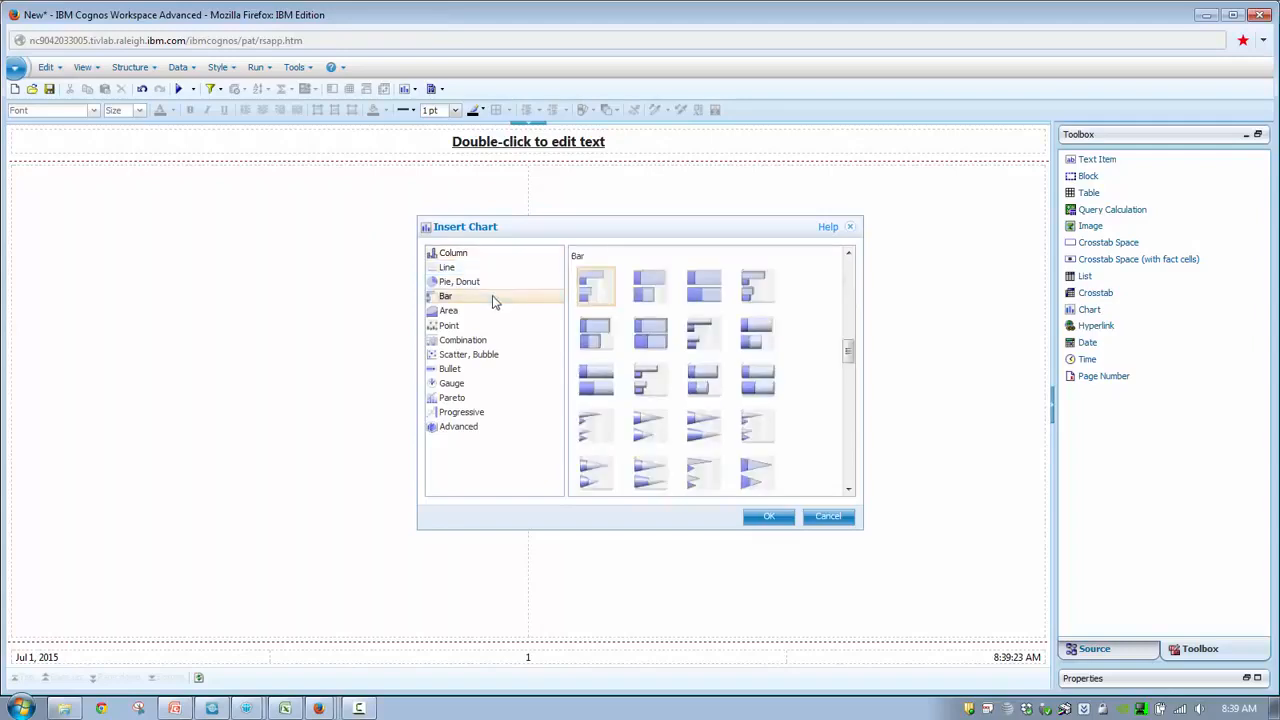
click(757, 286)
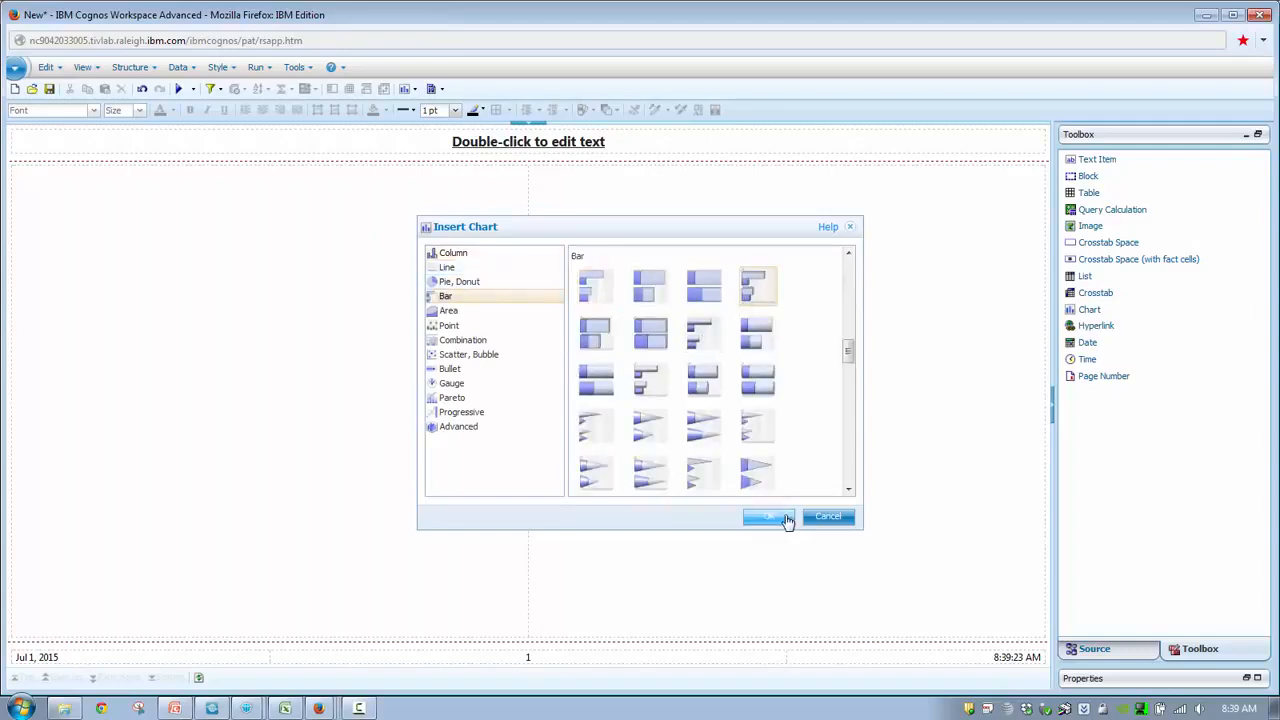
click(772, 516)
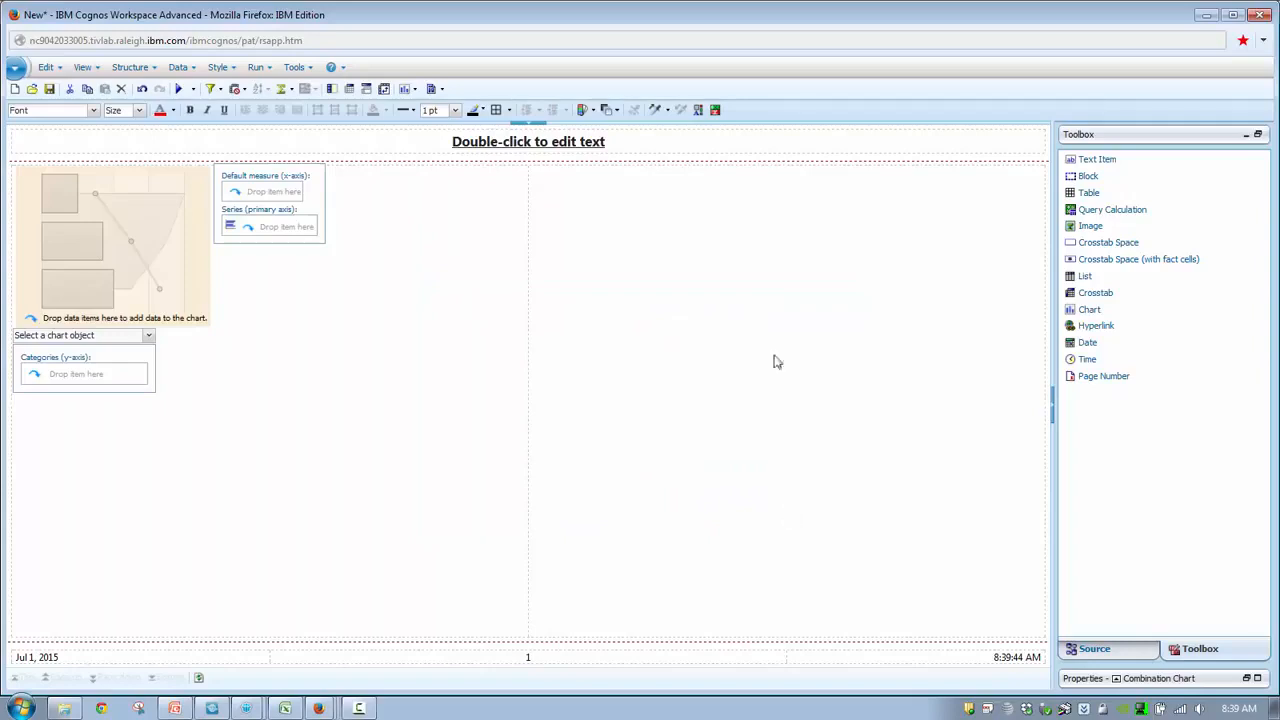
Insert a clustered column chart with a 3-D effect in the right column of the report page
click(729, 221)
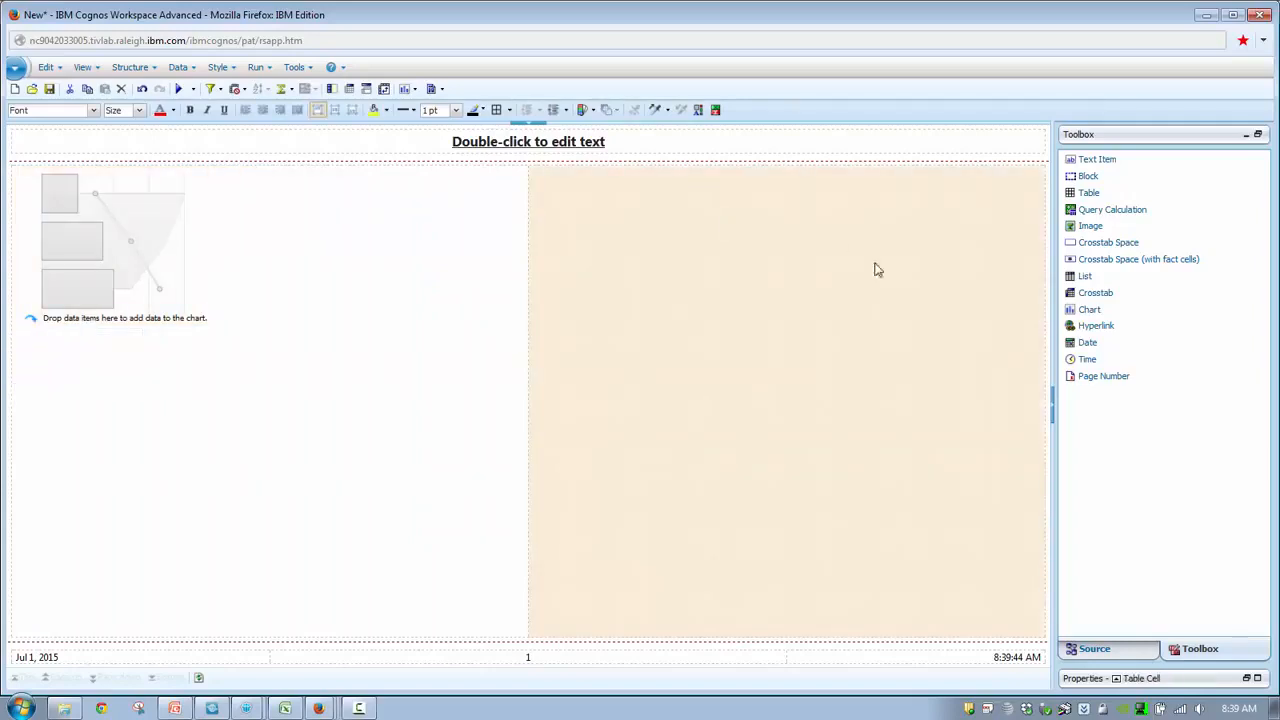
drag(1082, 311, 688, 241)
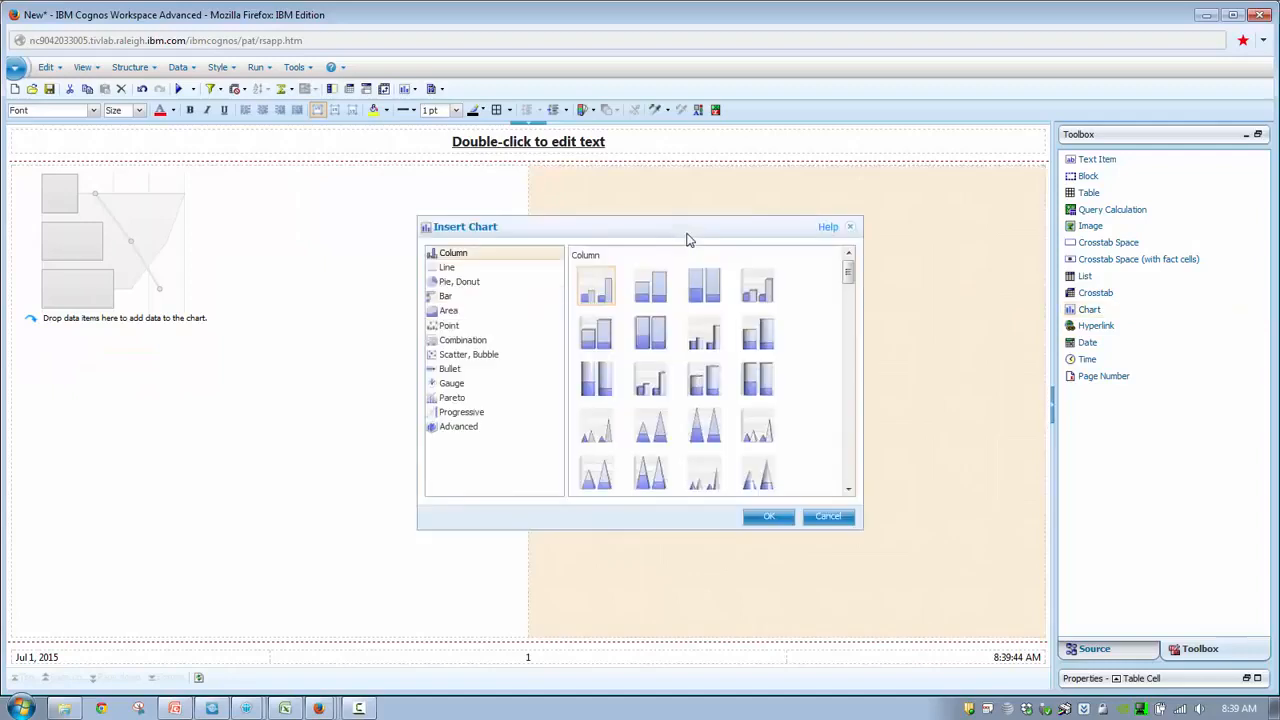
click(763, 292)
click(778, 518)
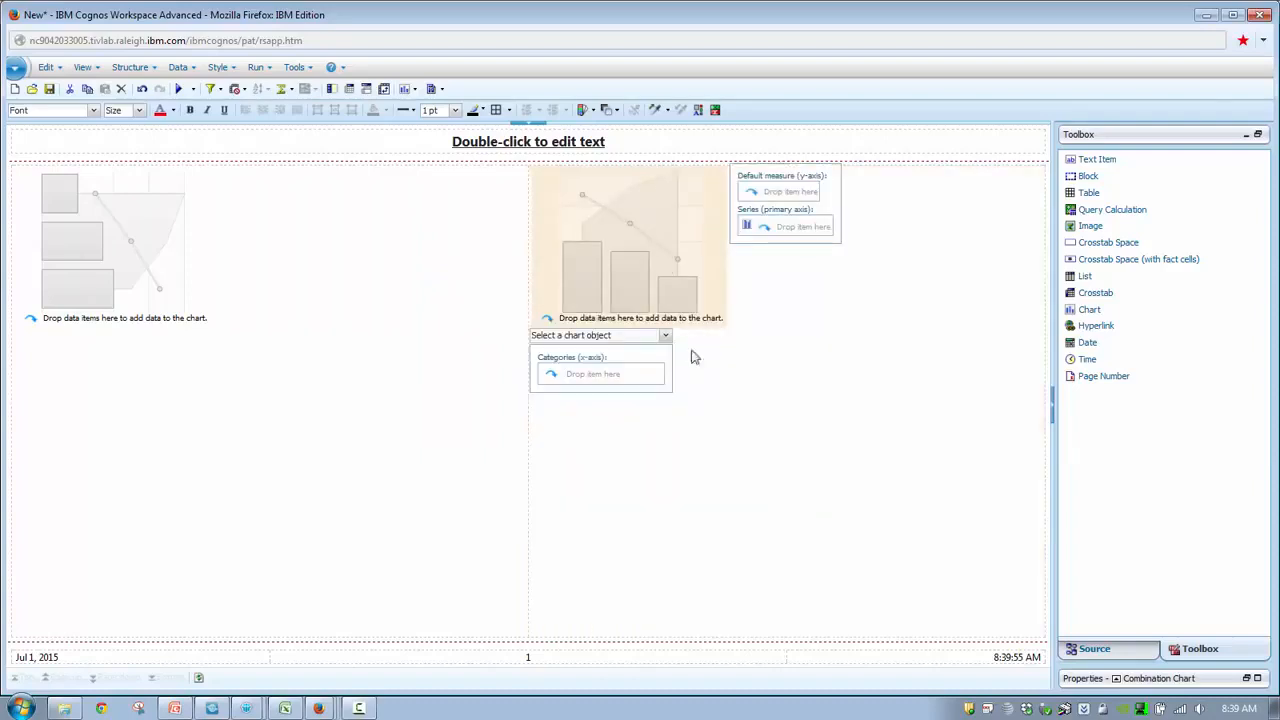
Set the report title text to "Asset Cost Analysis"
click(545, 147)
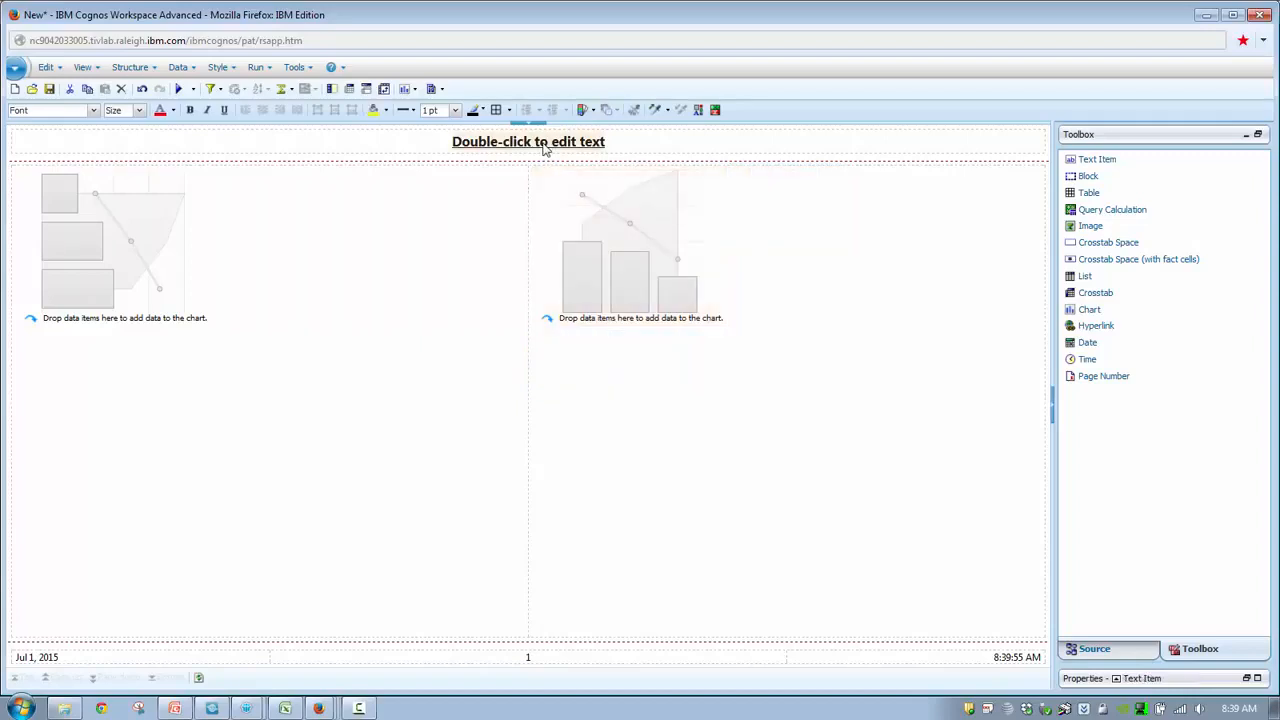
double_click(545, 147)
text(A)
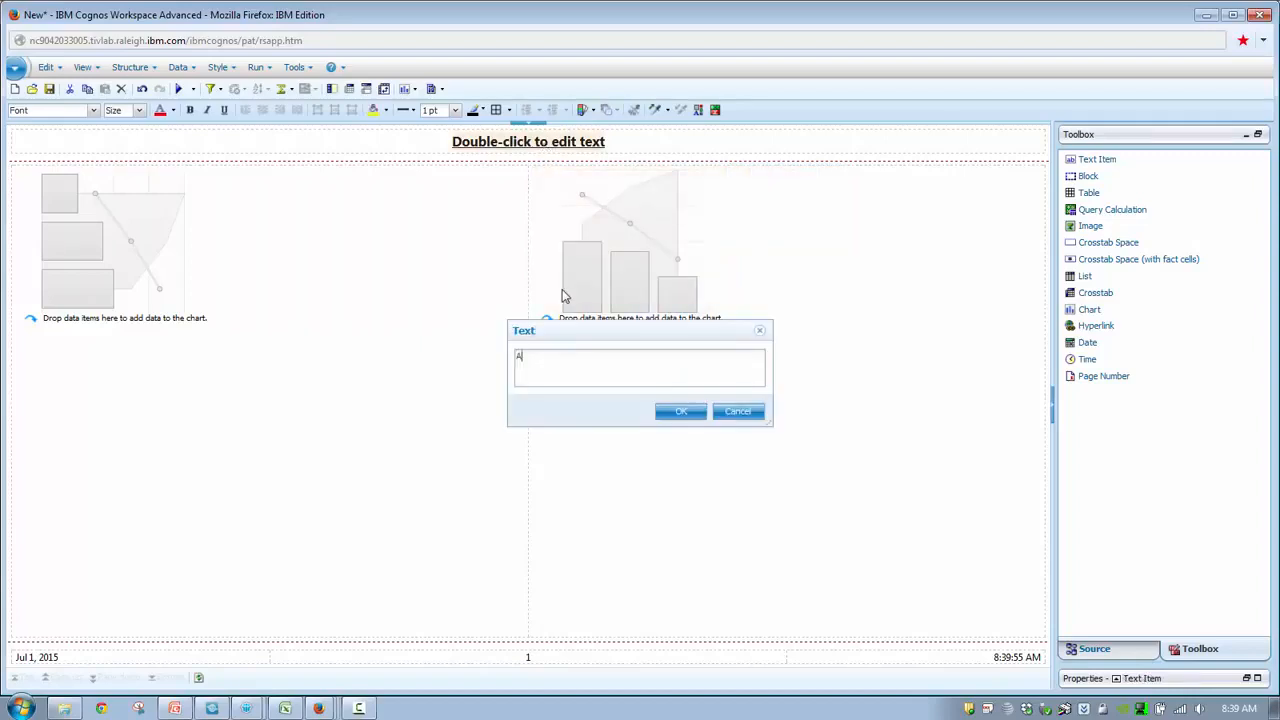
text(sset Cost Analysis)
click(687, 413)
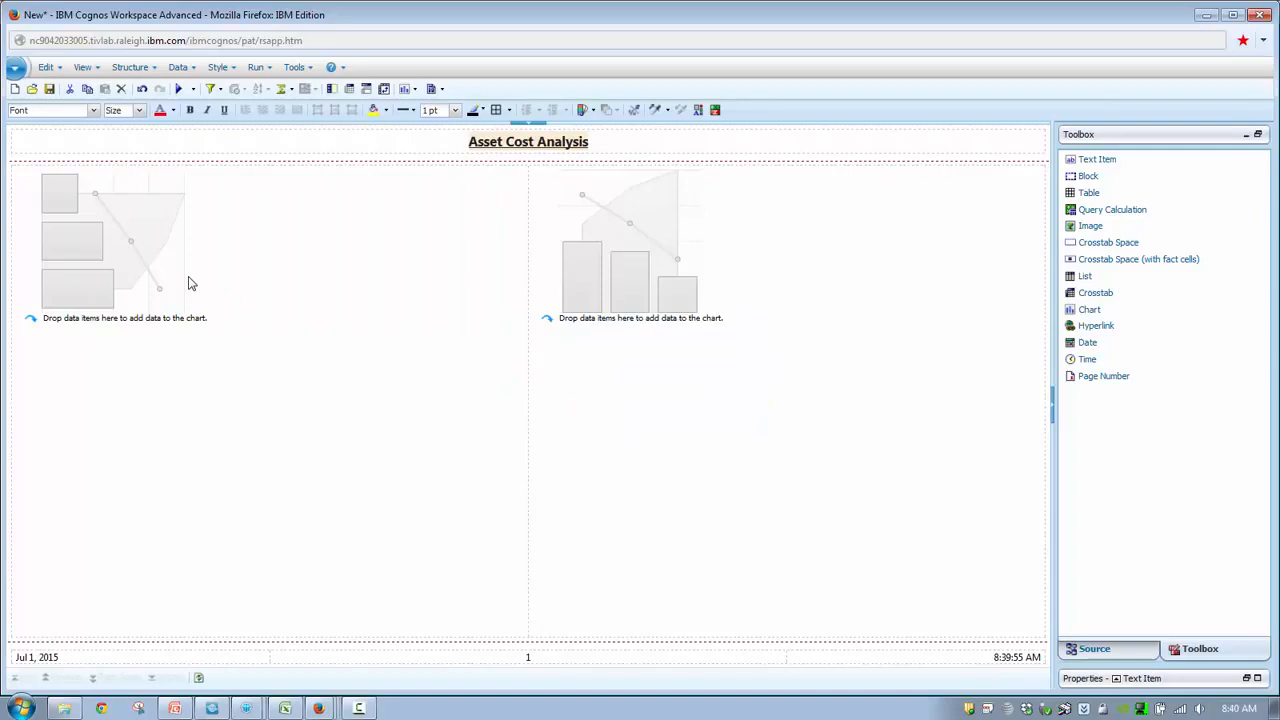
Show the package's source items and switch the report to the Page Design view
click(1097, 648)
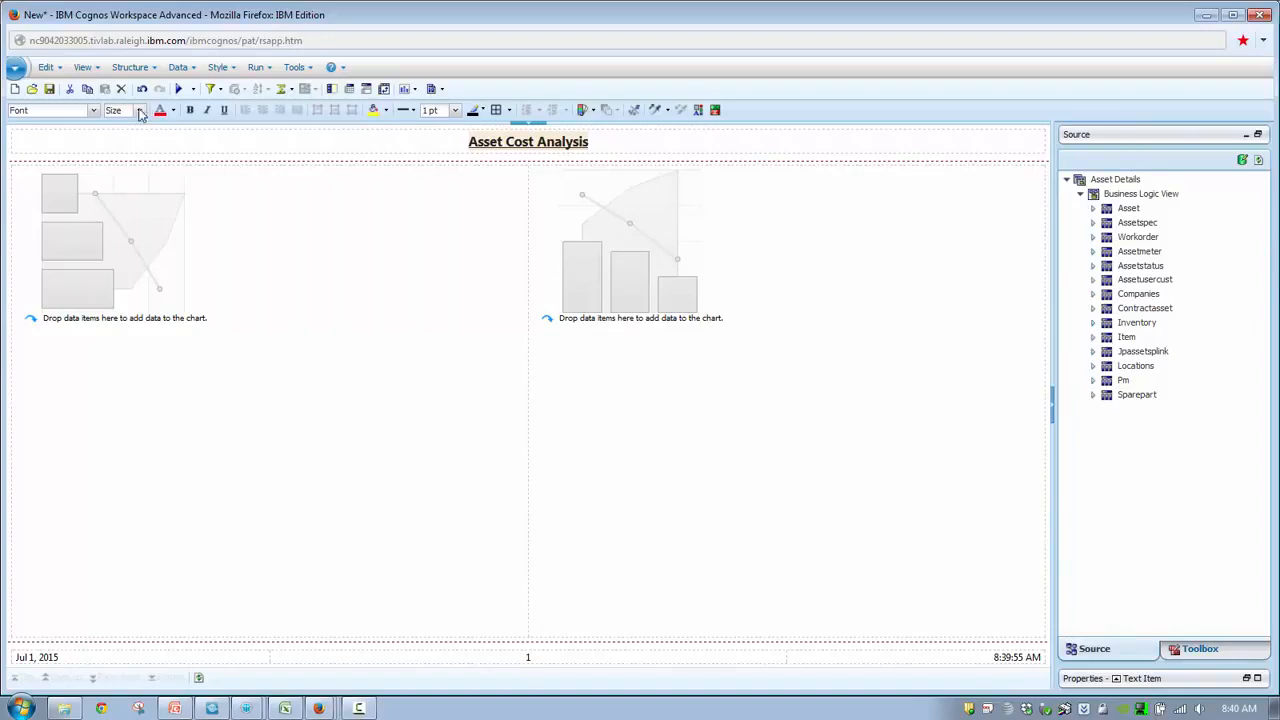
click(104, 72)
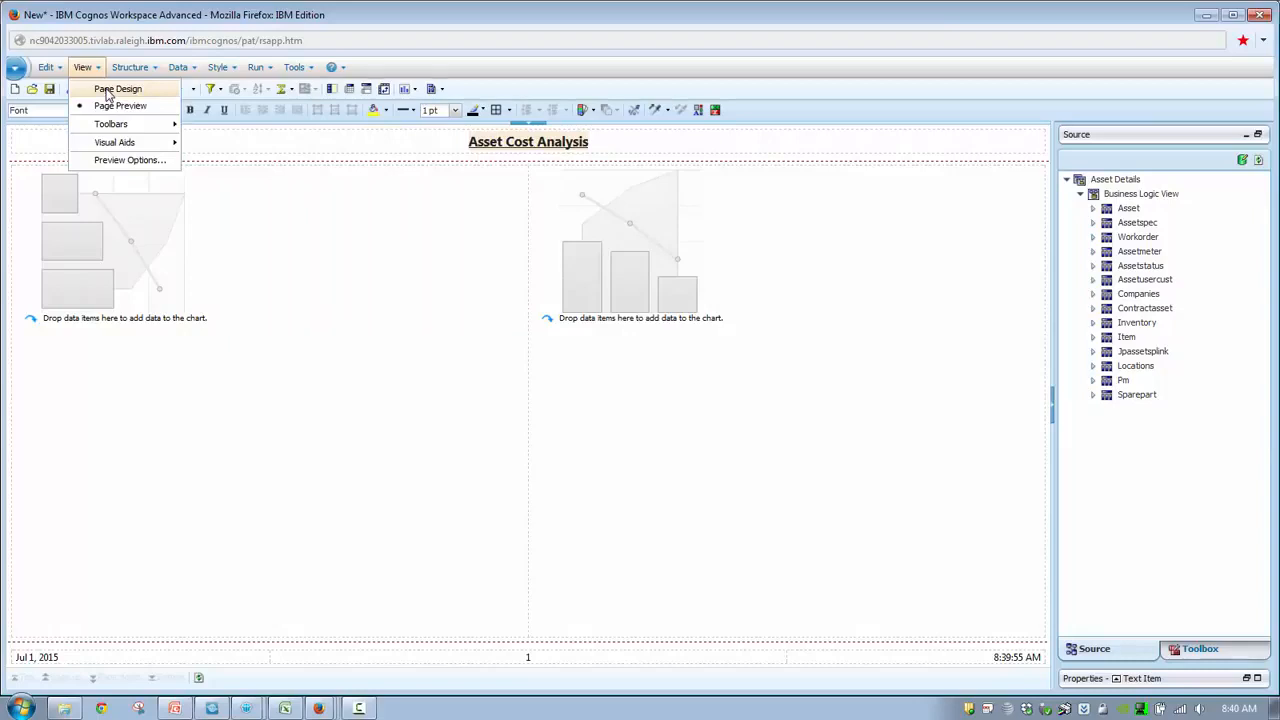
click(108, 91)
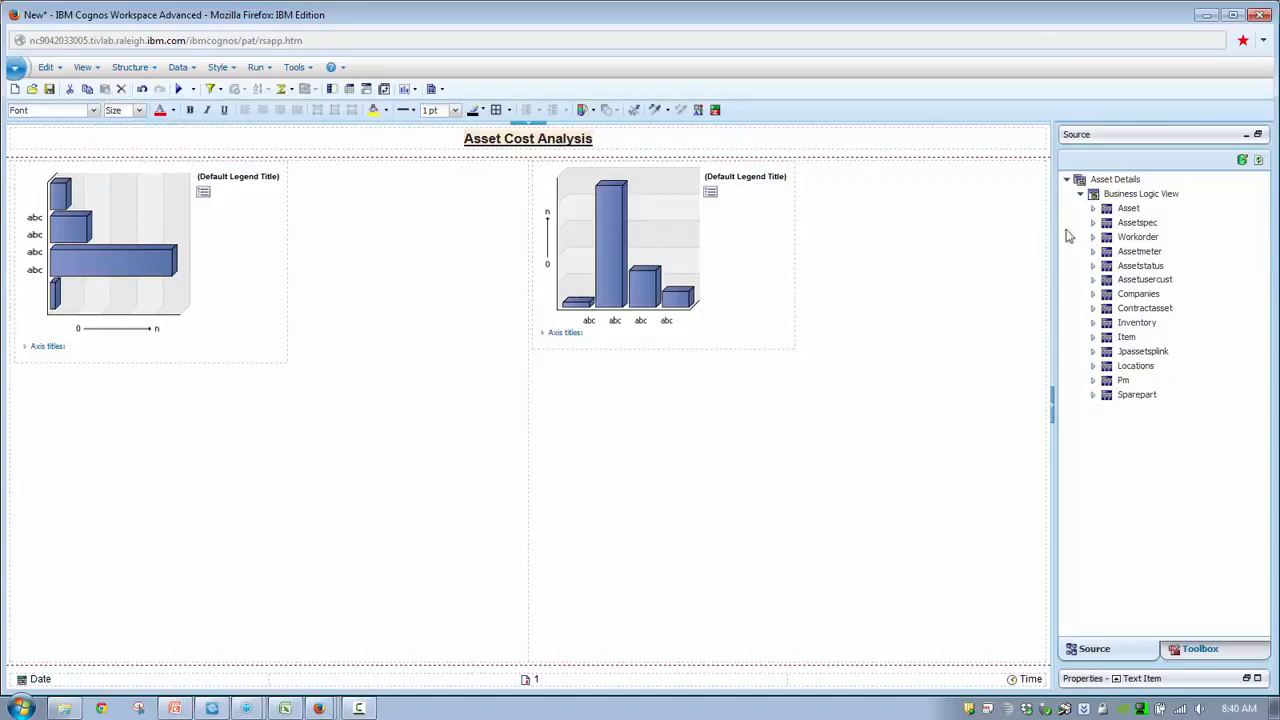
Assign TOTALCOST from the Asset items as the bar chart's default measure on the x-axis
click(1094, 210)
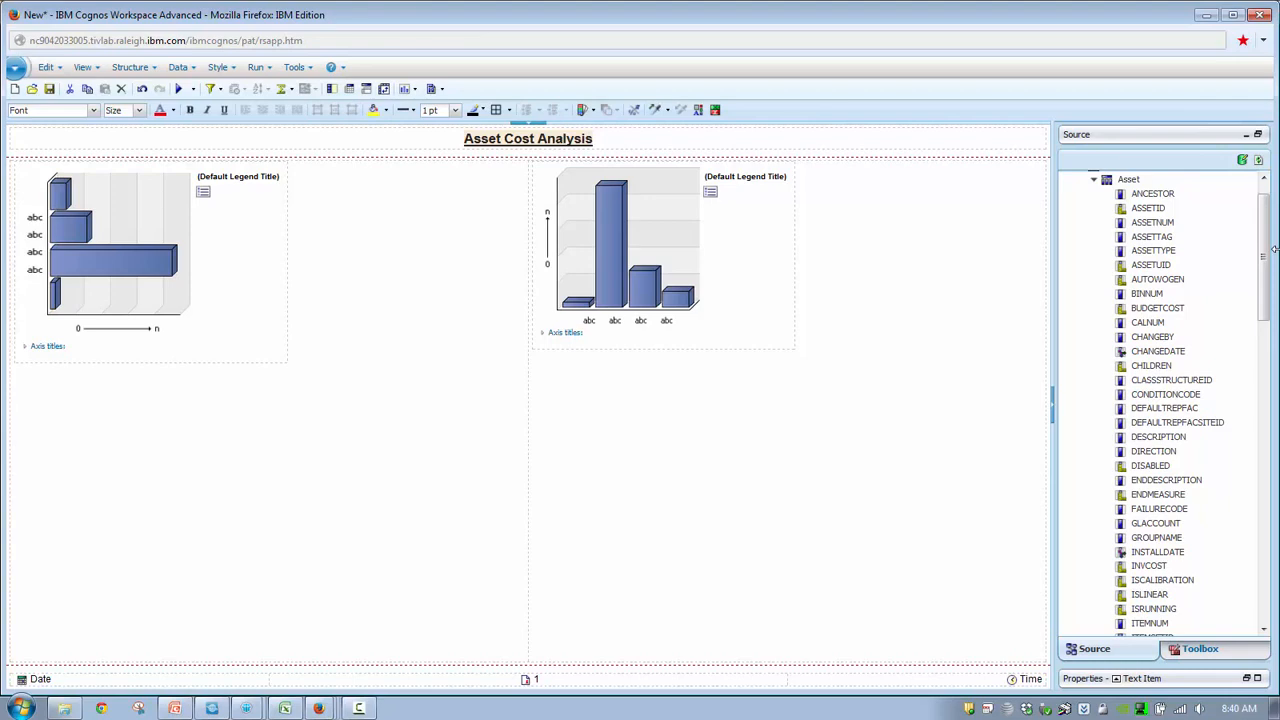
drag(1274, 250, 1270, 503)
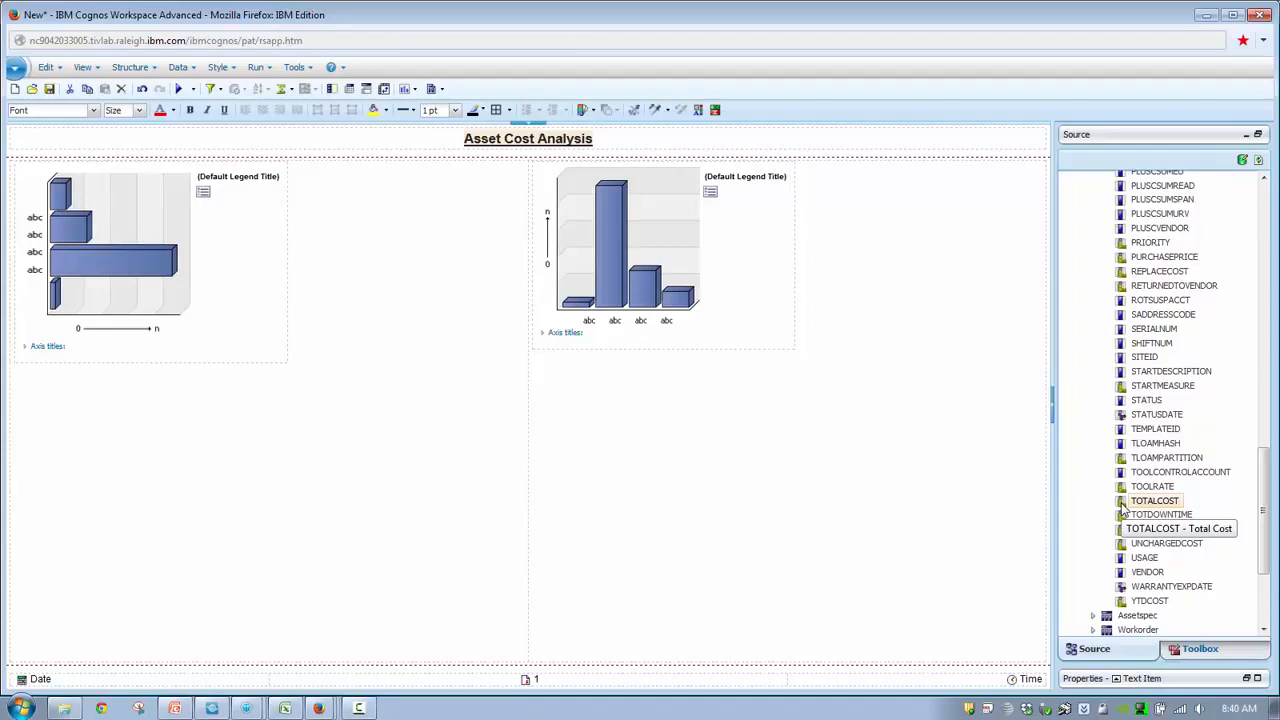
click(172, 238)
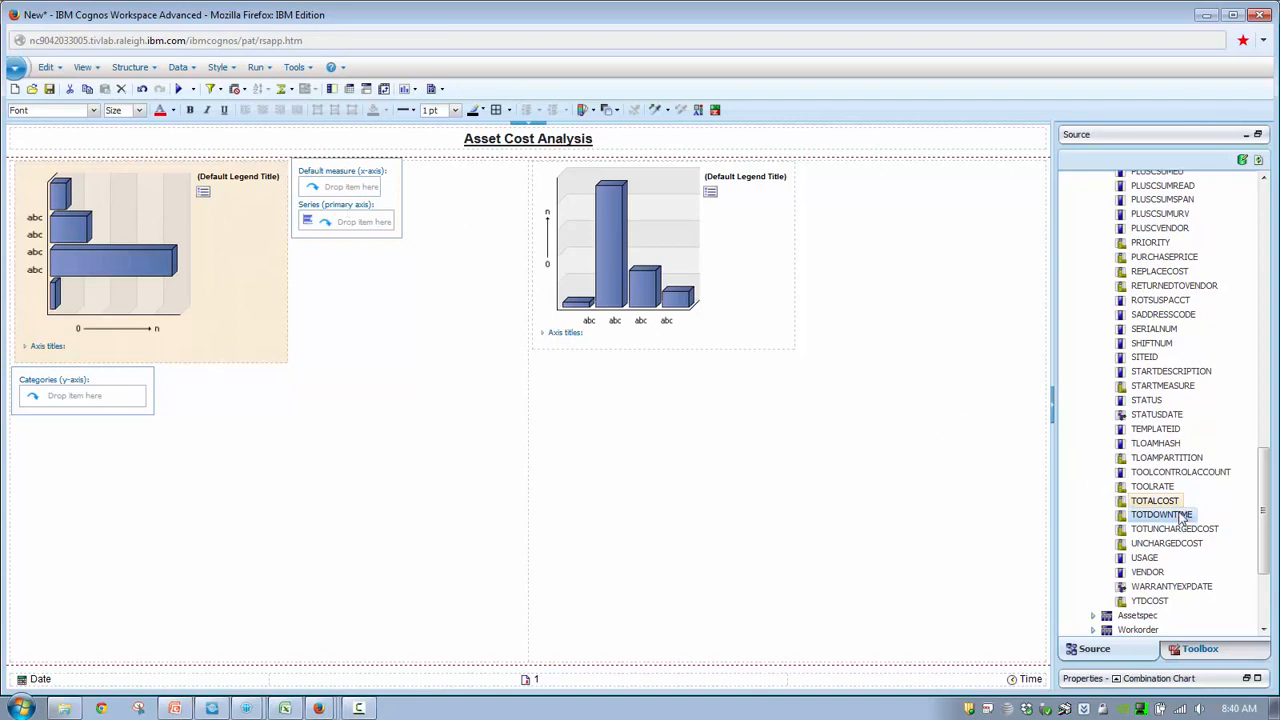
drag(1181, 517, 118, 403)
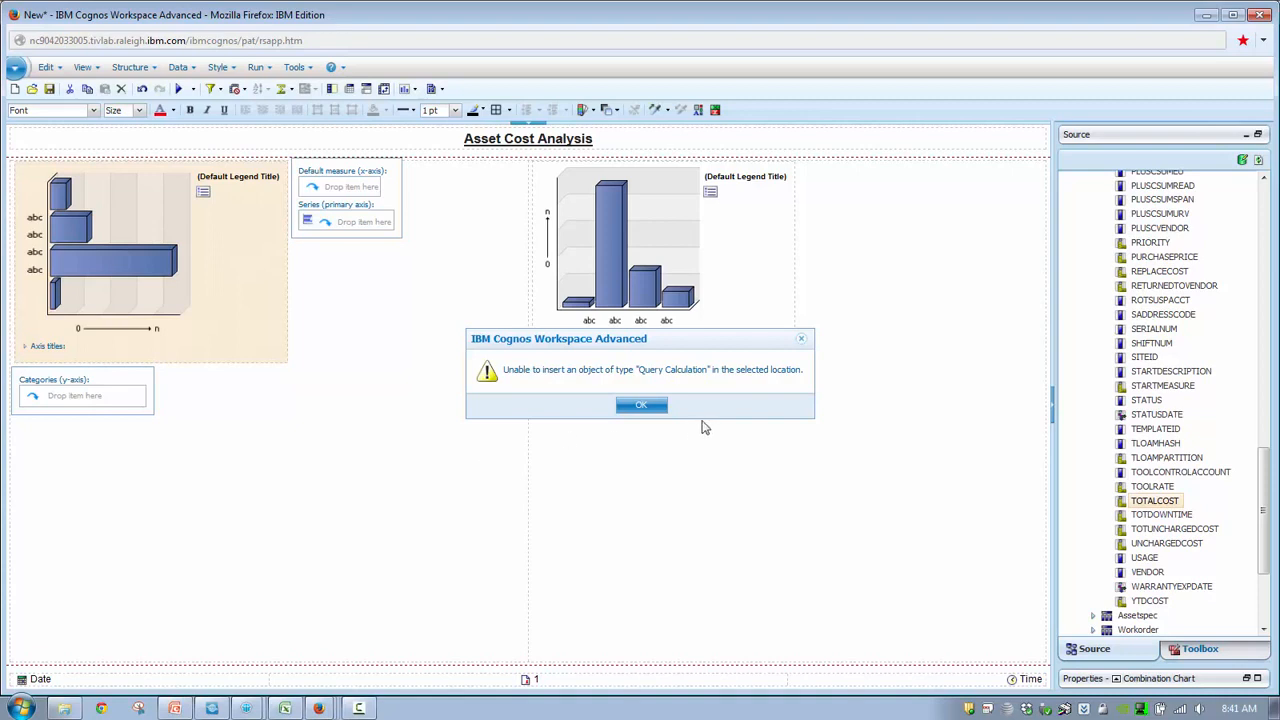
click(656, 407)
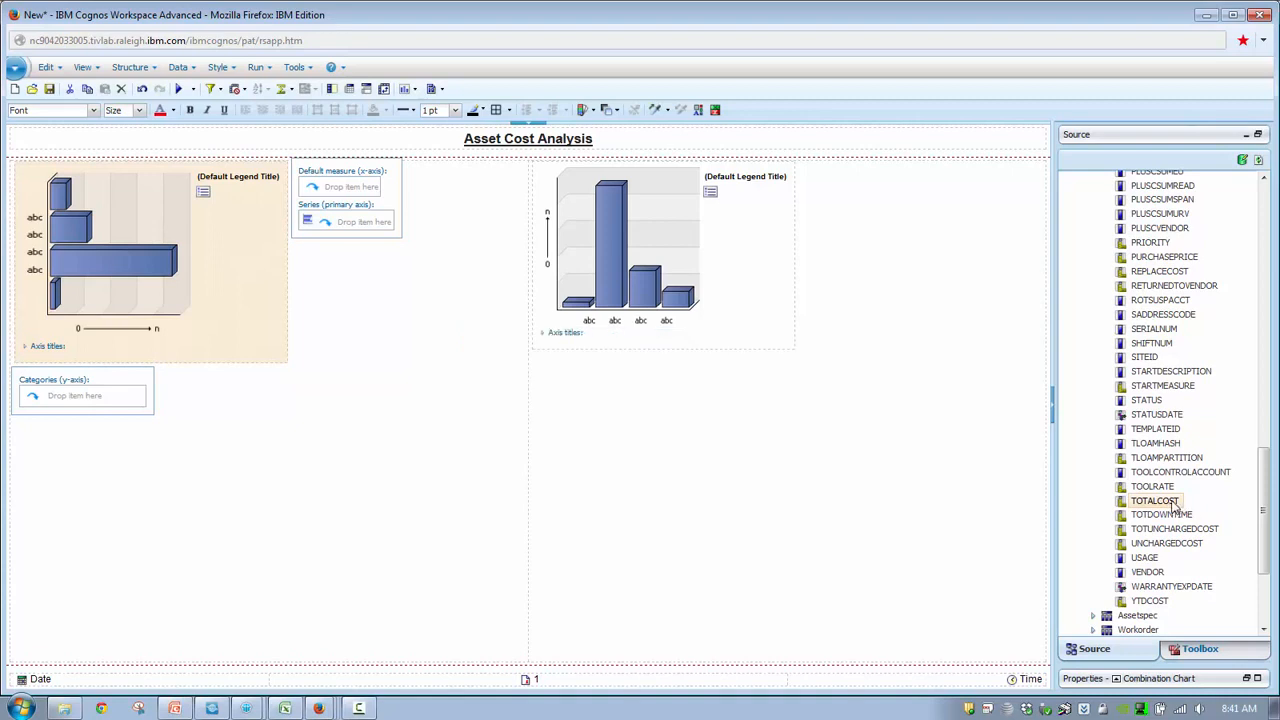
drag(1177, 508, 317, 192)
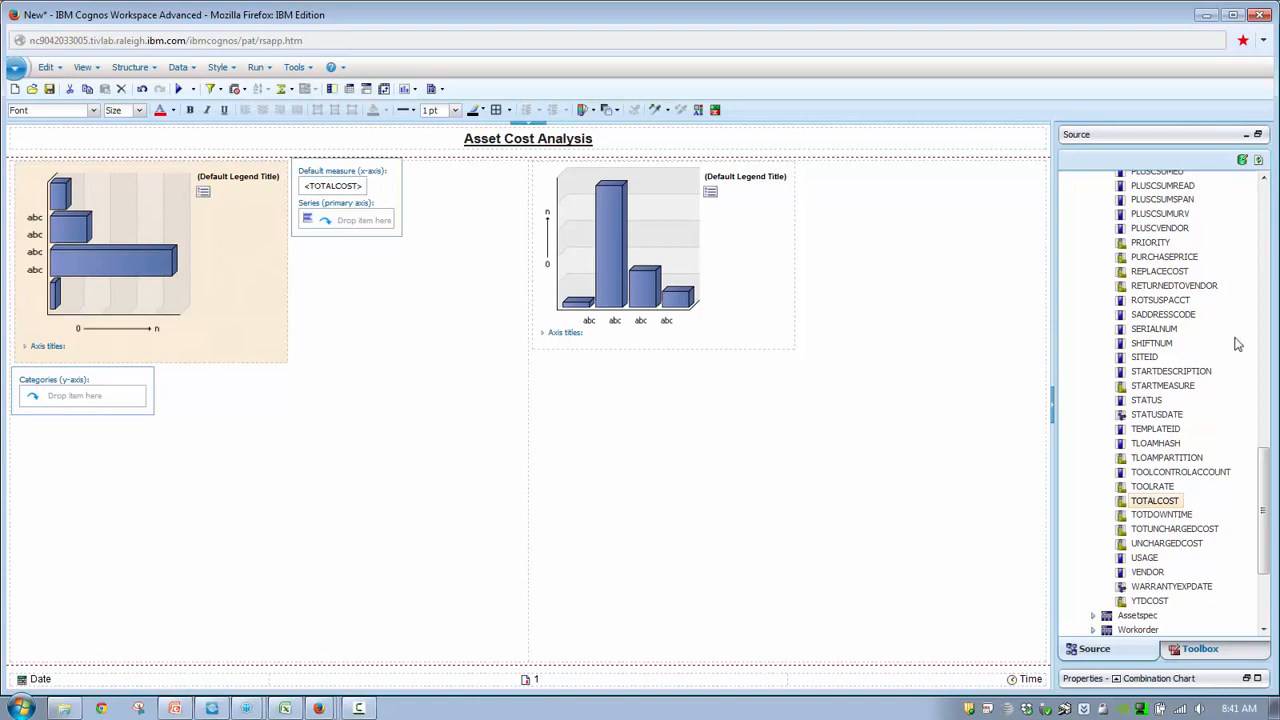
Assign SITEID as the bar chart's y-axis category and ASSETTYPE as its primary axis series
drag(1145, 357, 45, 400)
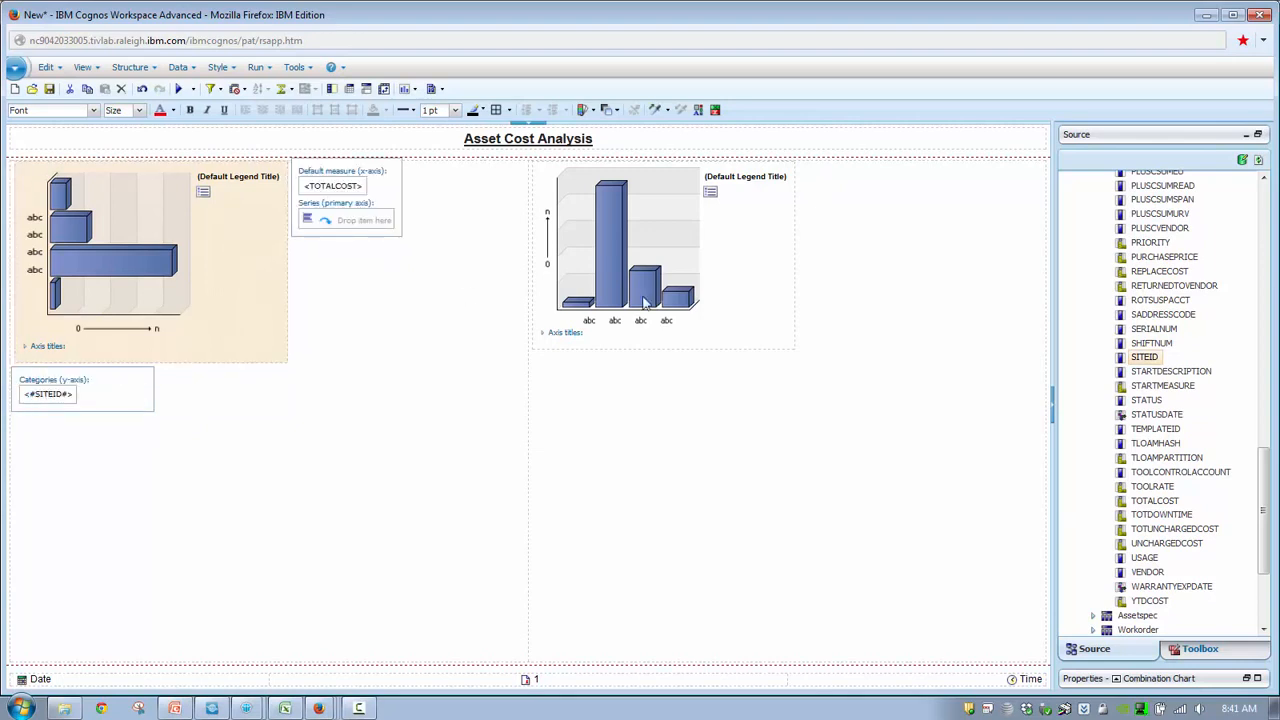
click(1265, 196)
click(1265, 196)
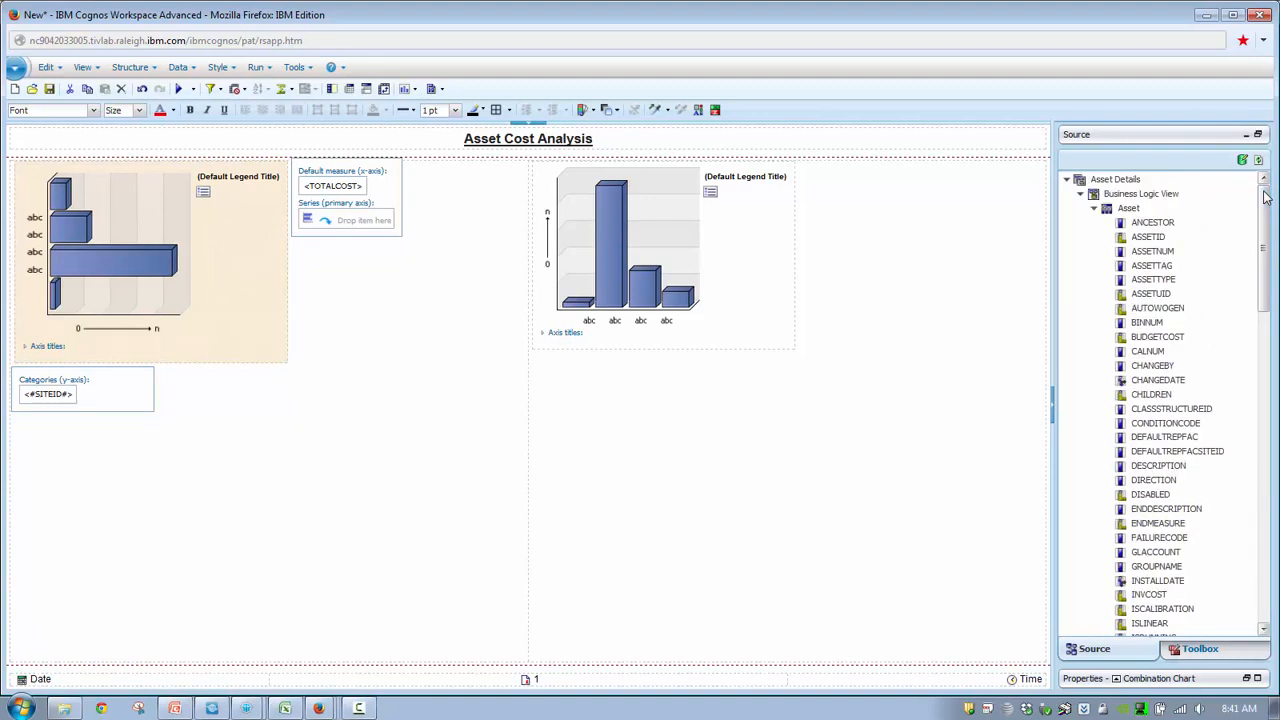
drag(1153, 279, 318, 224)
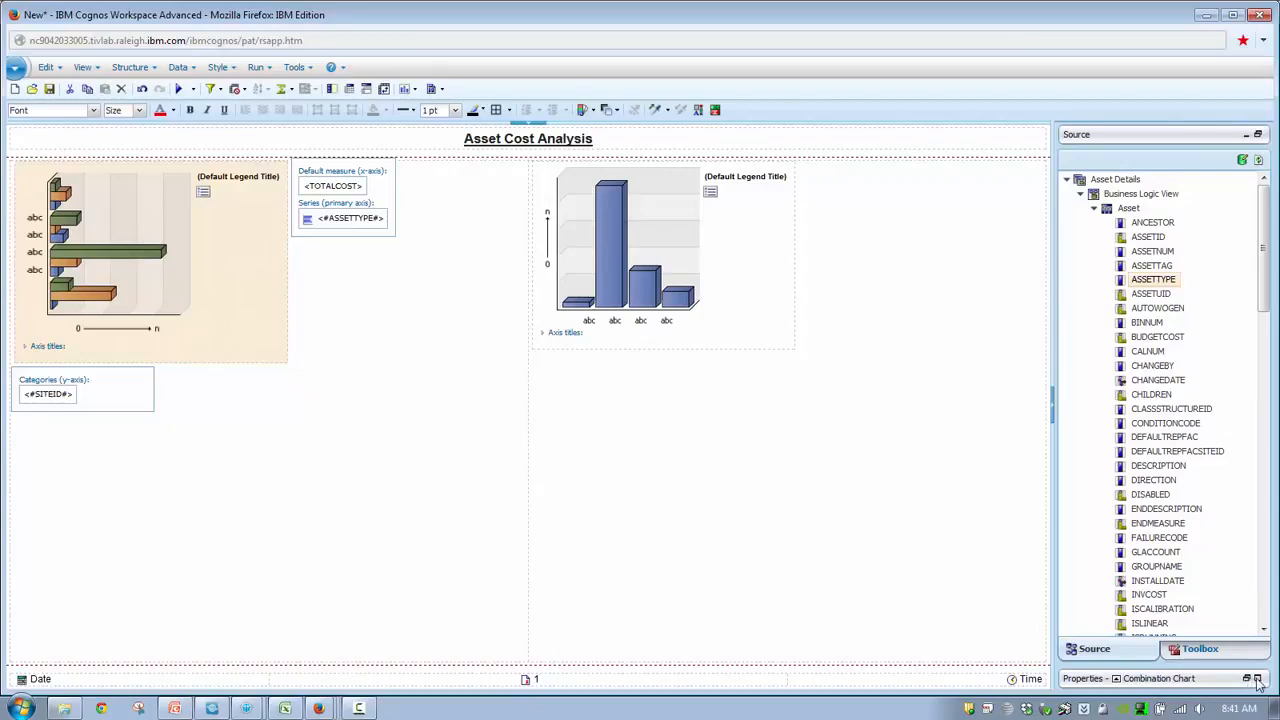
Set the bar chart's title to "Total Asset Cost by Site and Asset Type"
click(1257, 679)
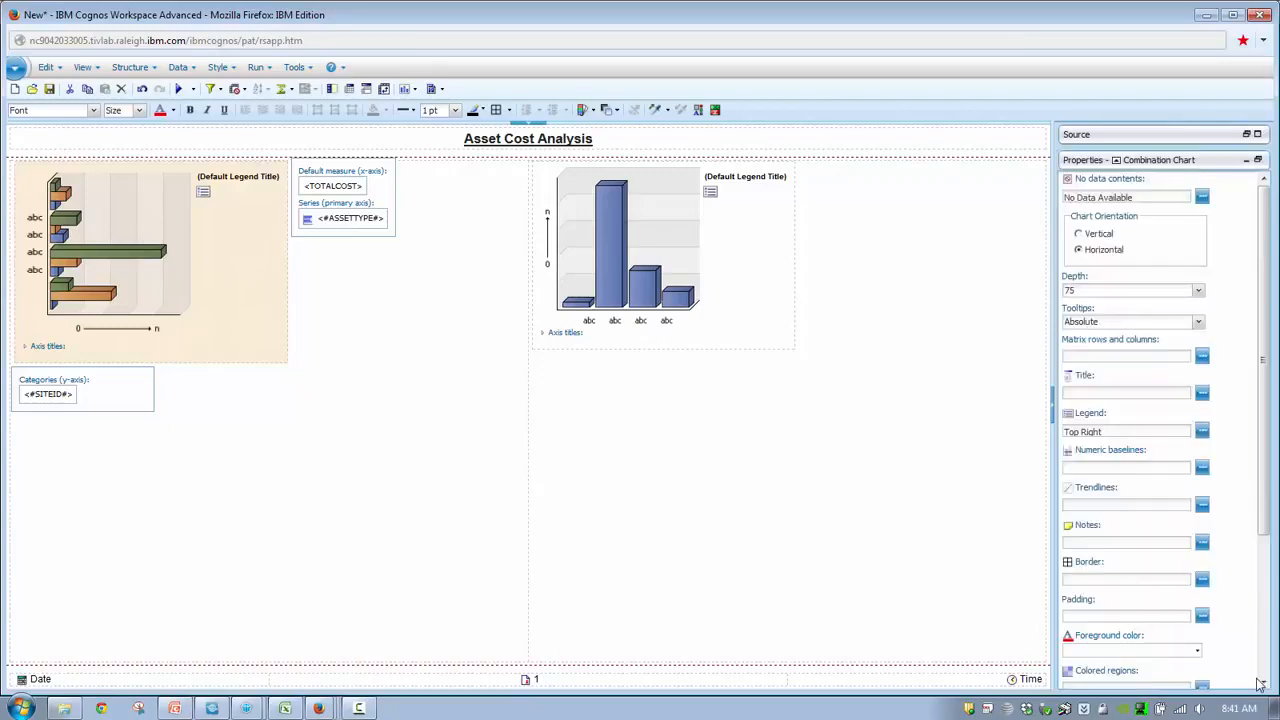
double_click(1080, 396)
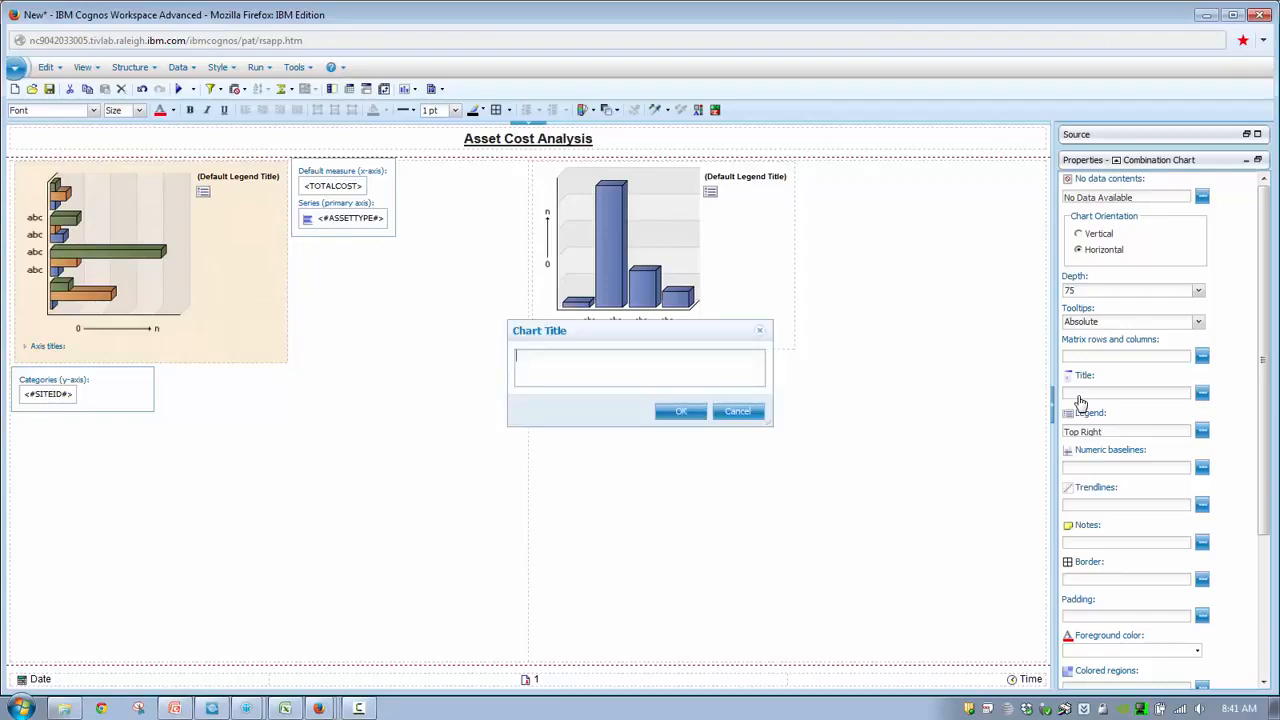
text(Total Asset Costyby Site and)
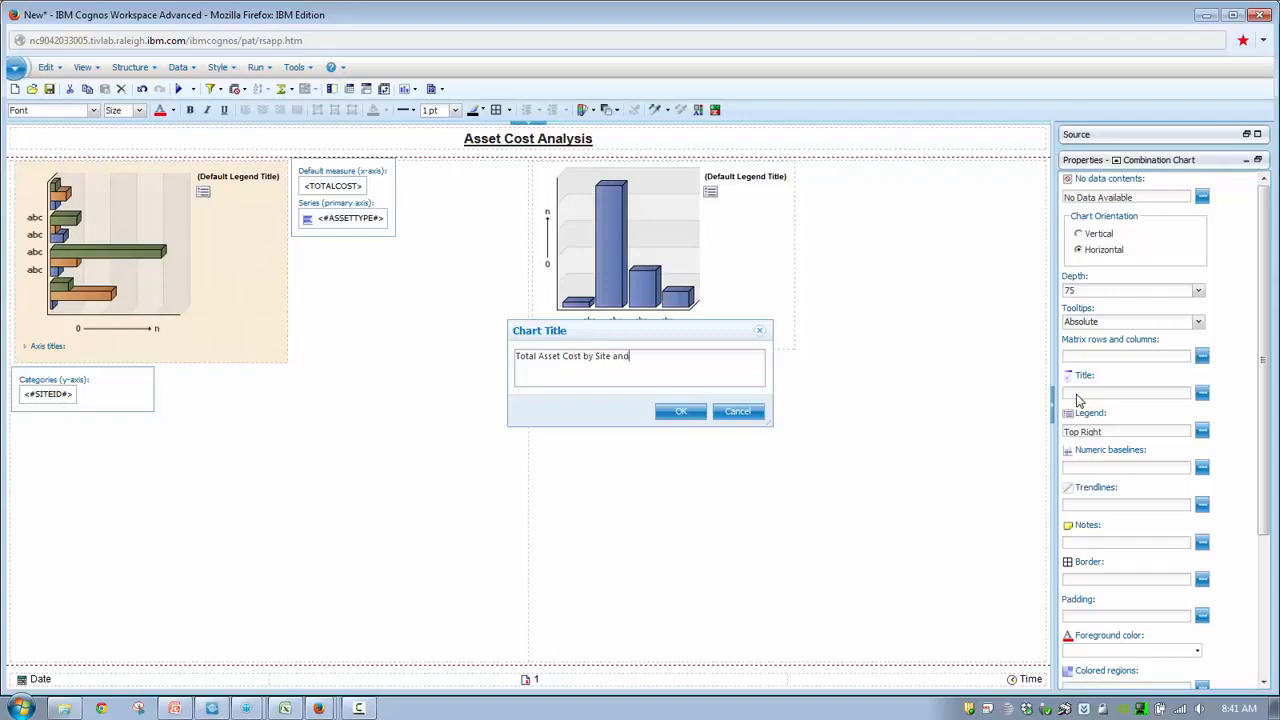
text( Asset Type)
click(691, 413)
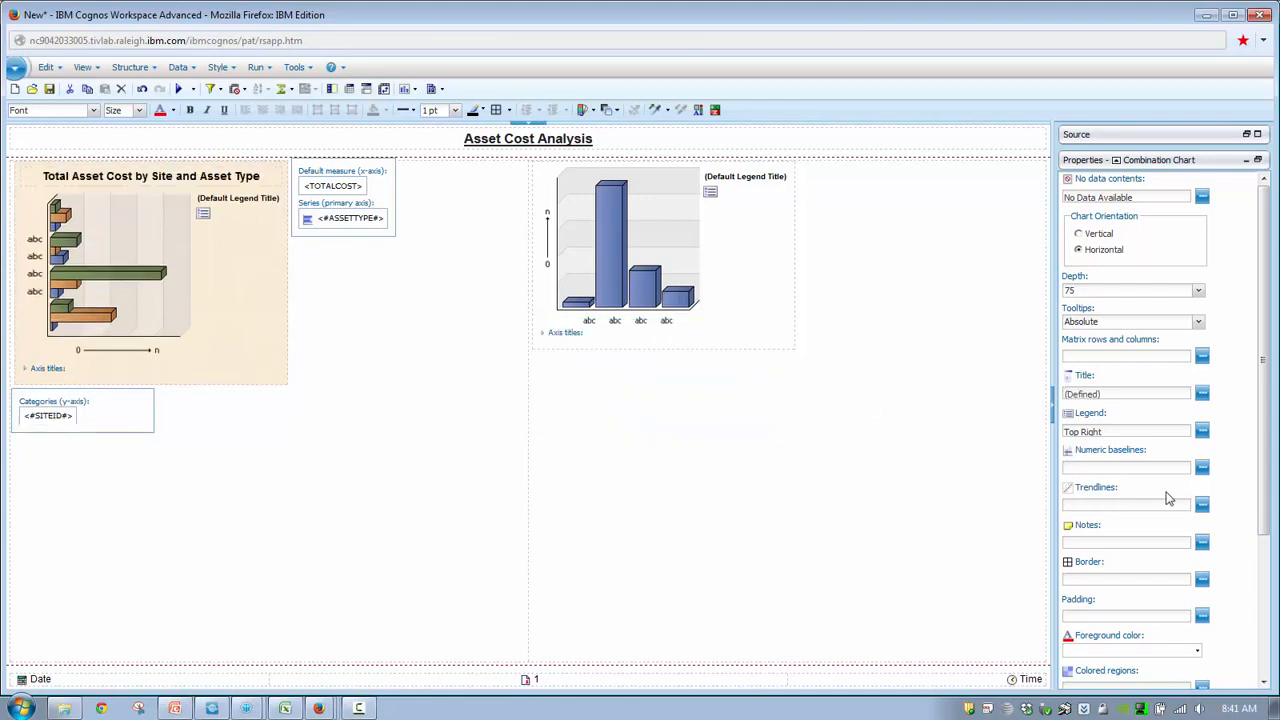
Change the bar chart's Name property to "Total Asset Cost by Site and Asset Type"
drag(1267, 457, 1267, 592)
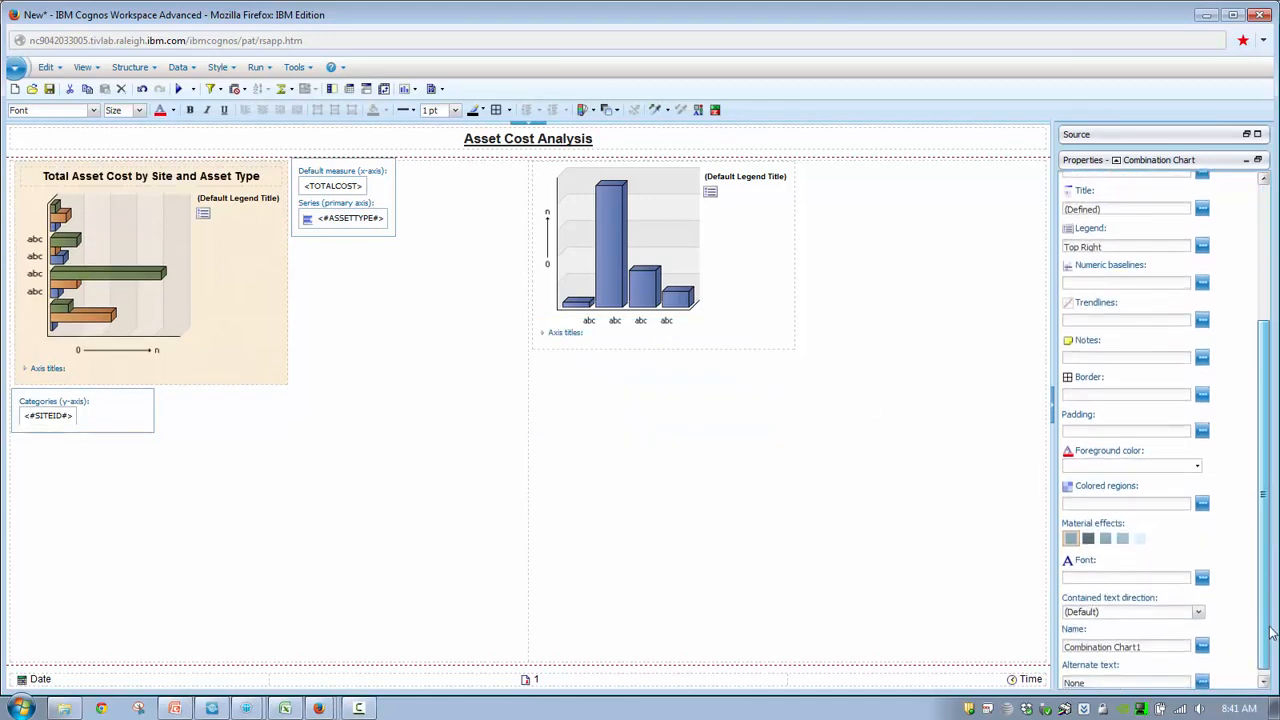
double_click(1145, 642)
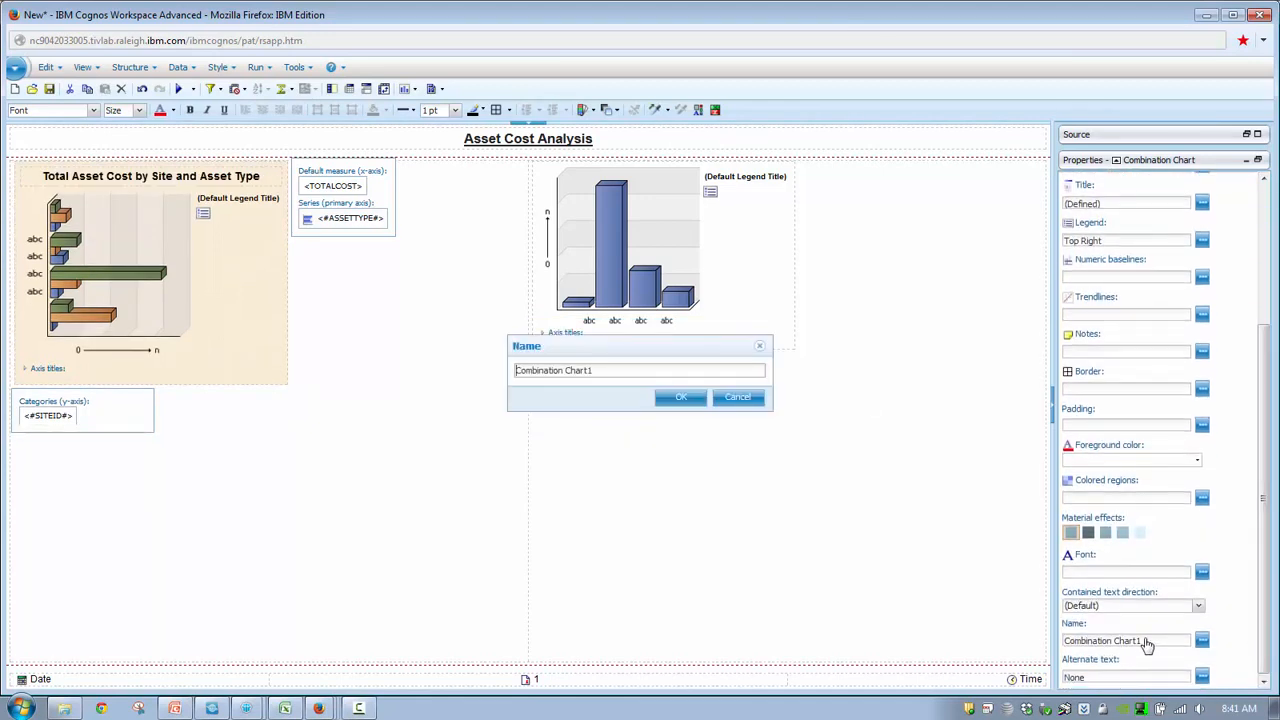
drag(610, 369, 494, 362)
key(BackSpace)
text(Total Asset Cost by Site and Assety)
key(BackSpace)
key(BackSpace)
text(Type)
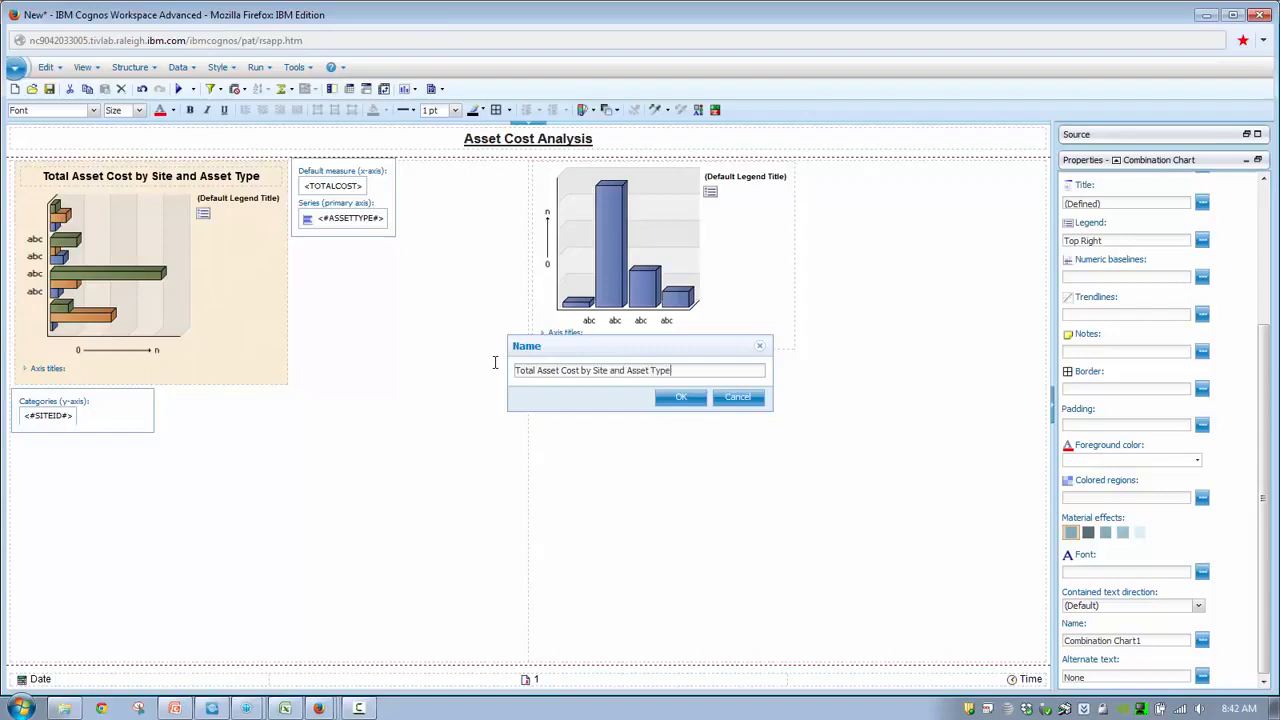
click(680, 398)
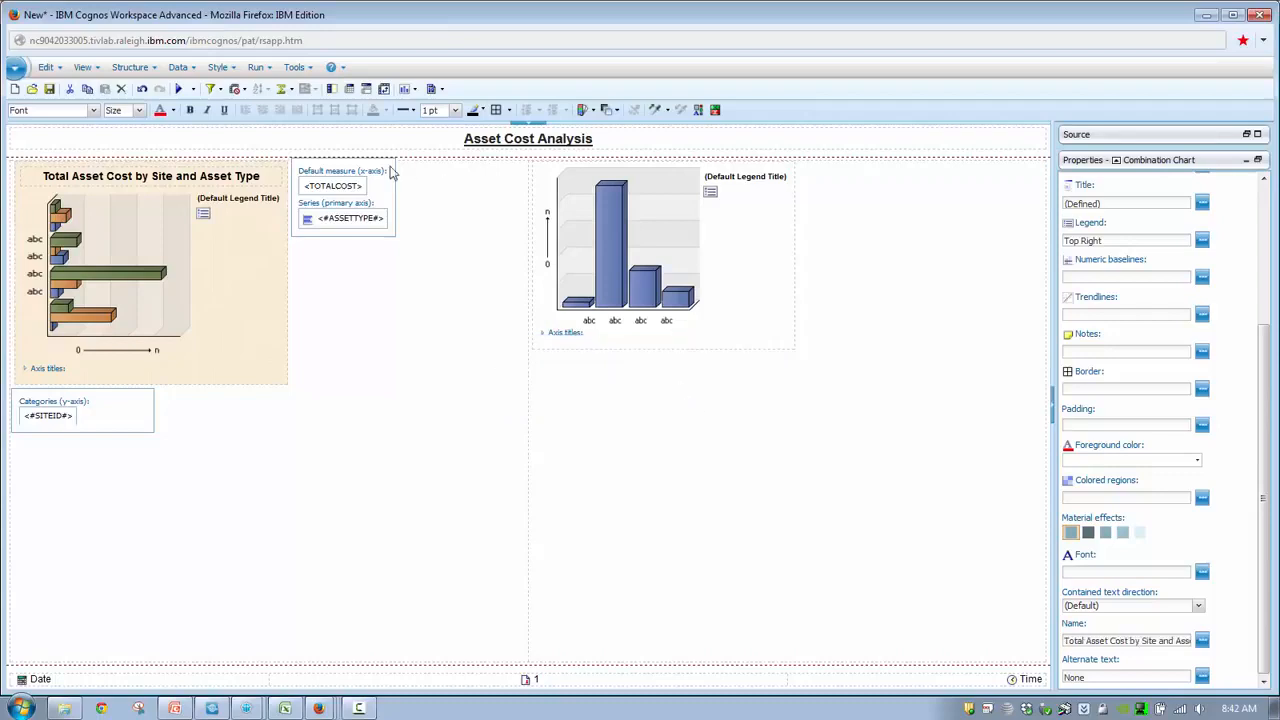
Preview the report page, inspect the BEDFORD bars' total costs for facilities and production, and return to Page Design
click(97, 67)
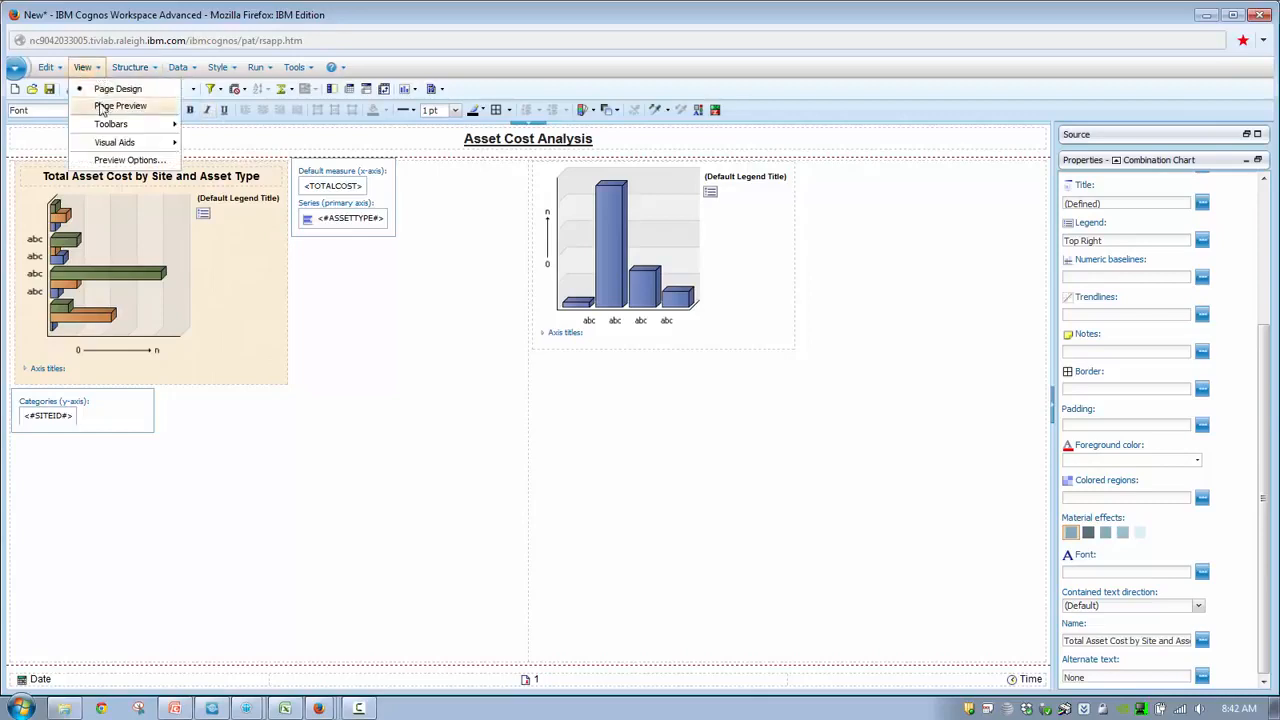
click(100, 106)
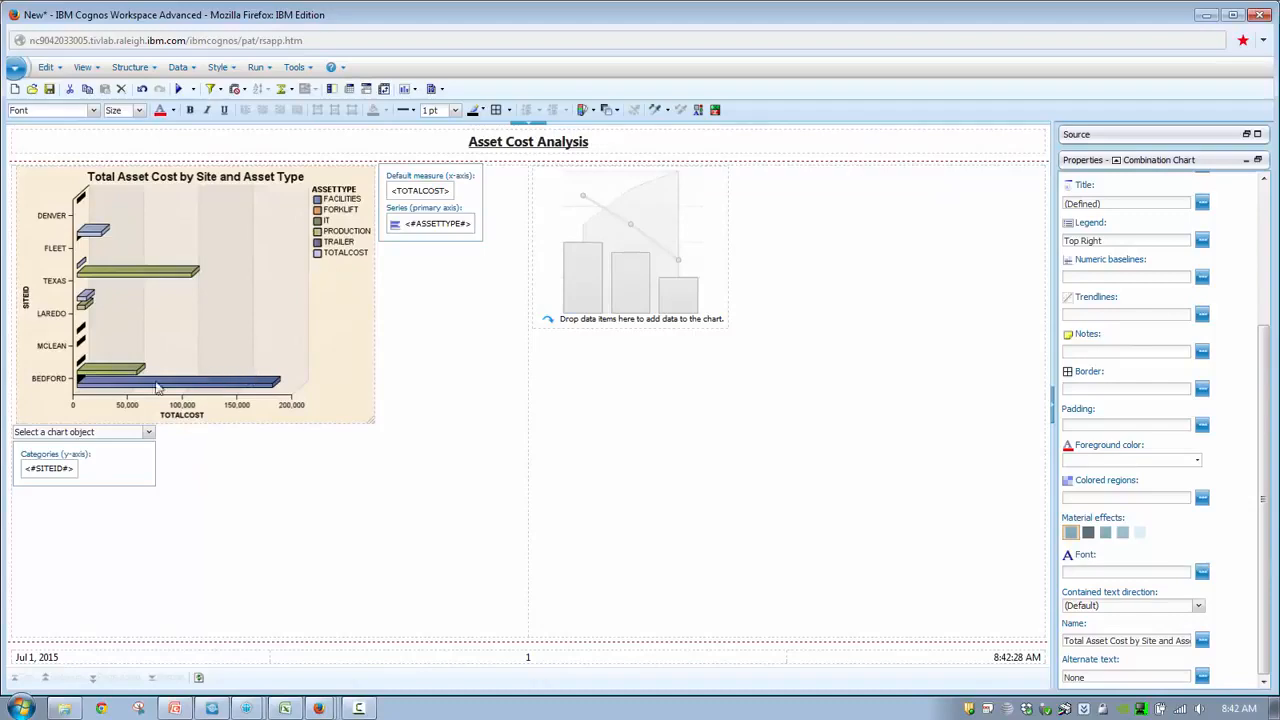
mouse_move(172, 388)
mouse_move(257, 388)
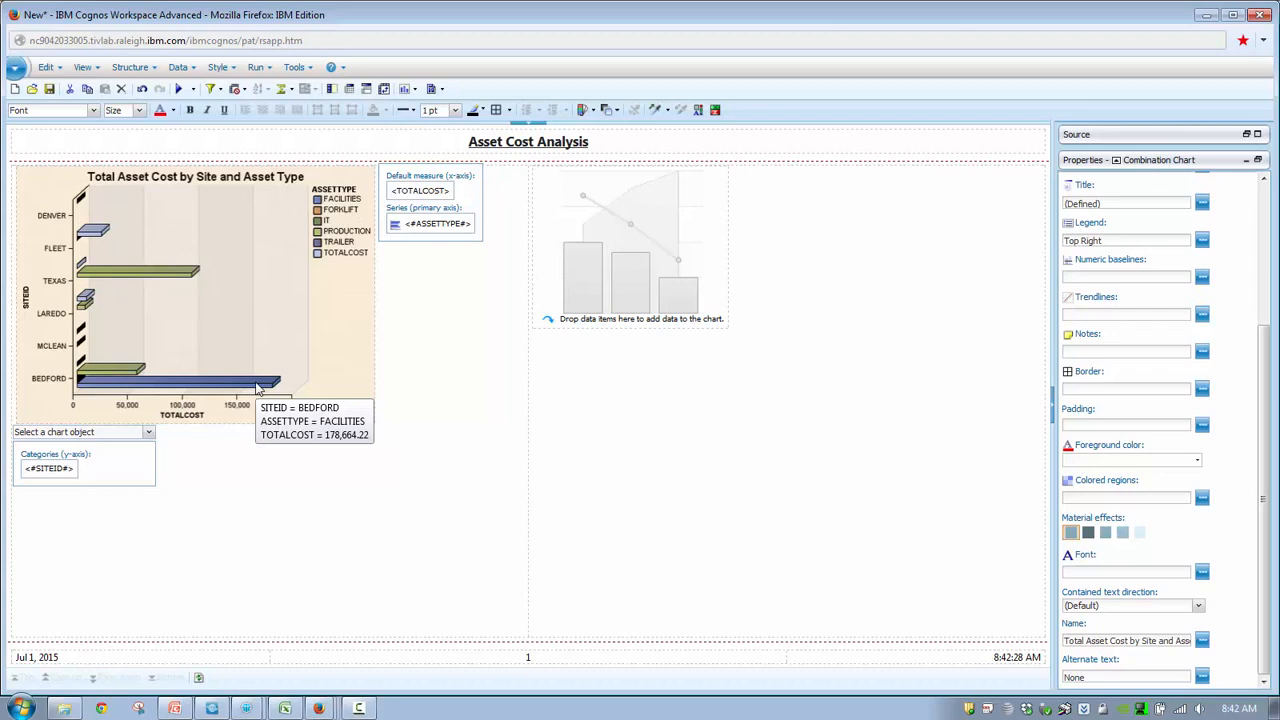
mouse_move(132, 378)
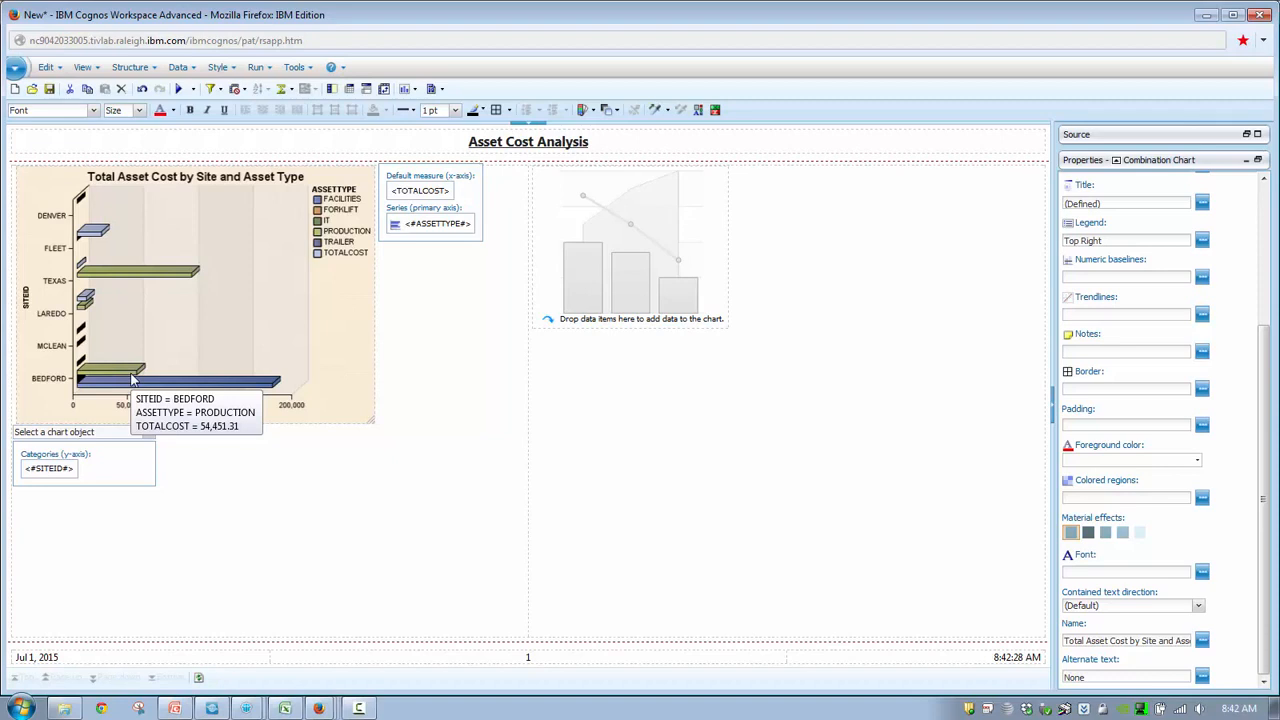
click(84, 67)
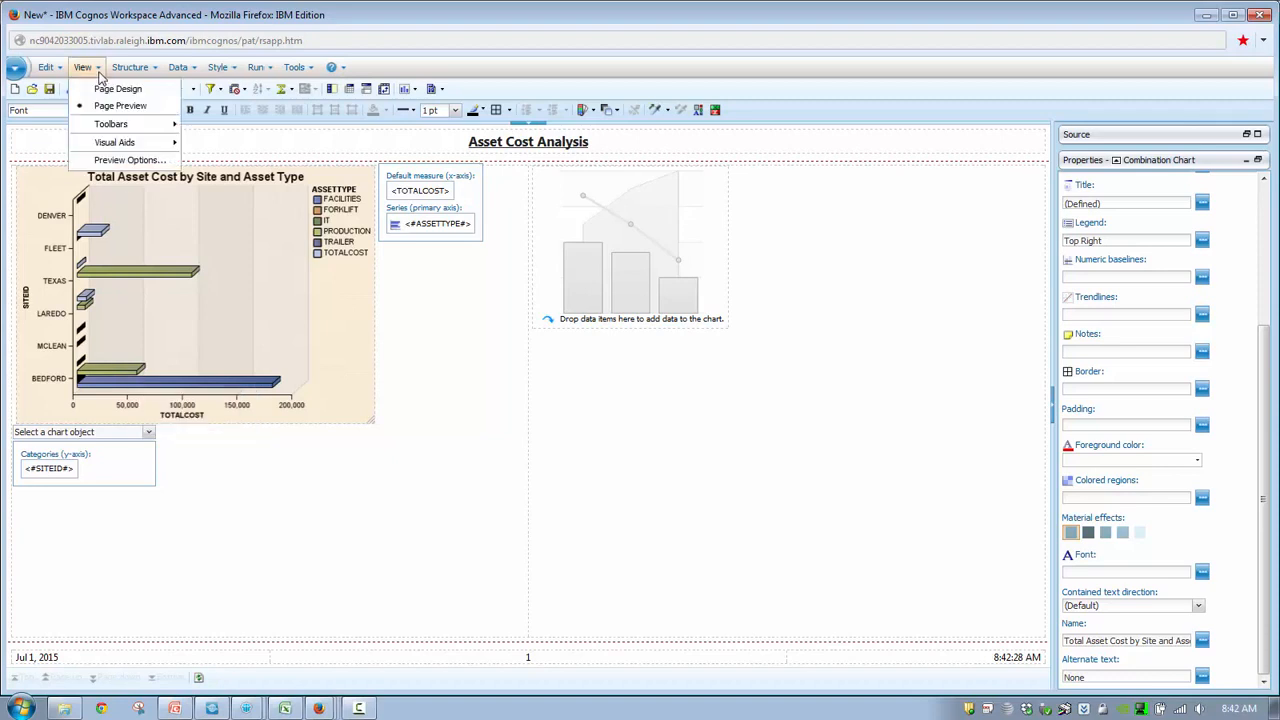
click(110, 89)
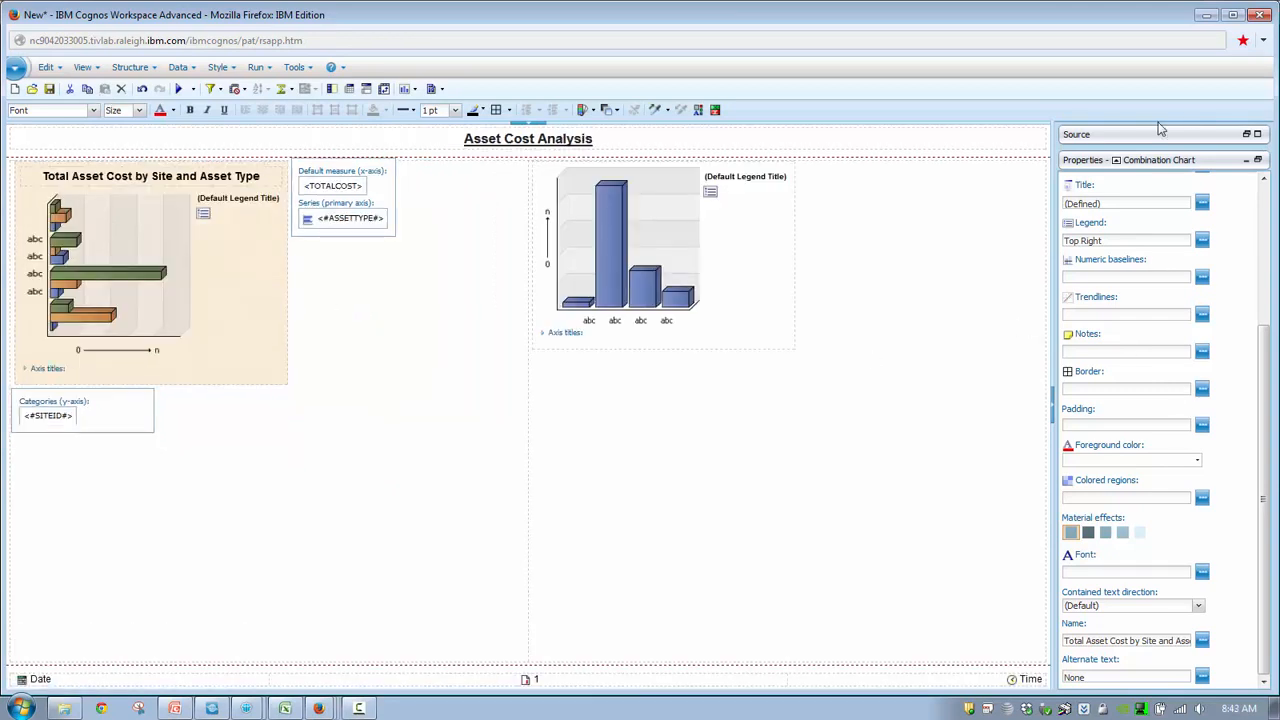
Open a report filter condition for the SITEID item from the Asset source items
click(1256, 161)
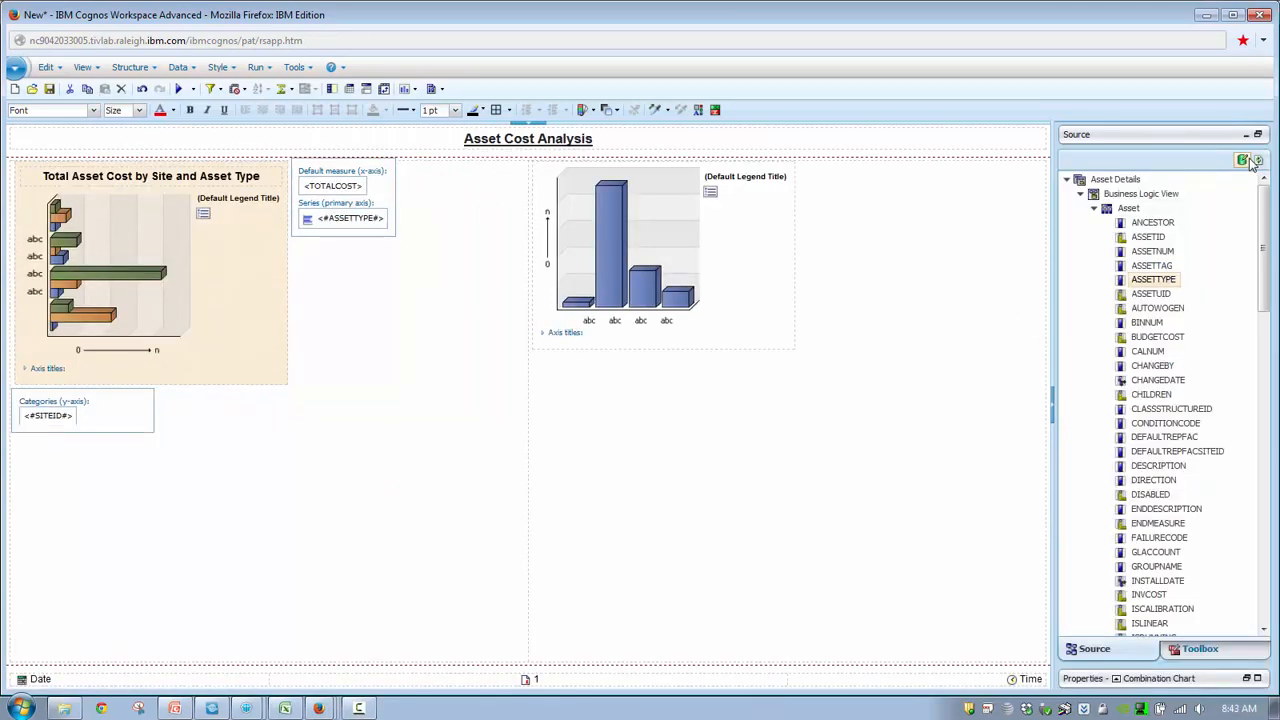
click(1265, 486)
click(1265, 486)
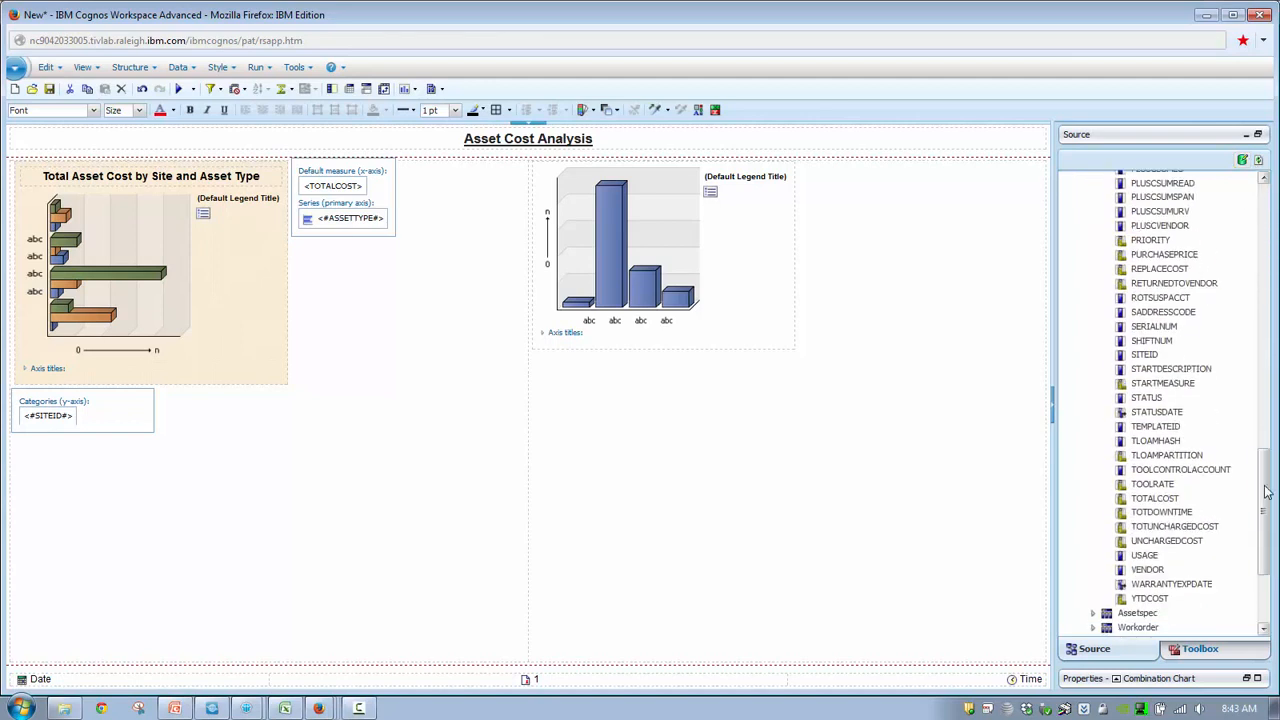
right_click(1147, 360)
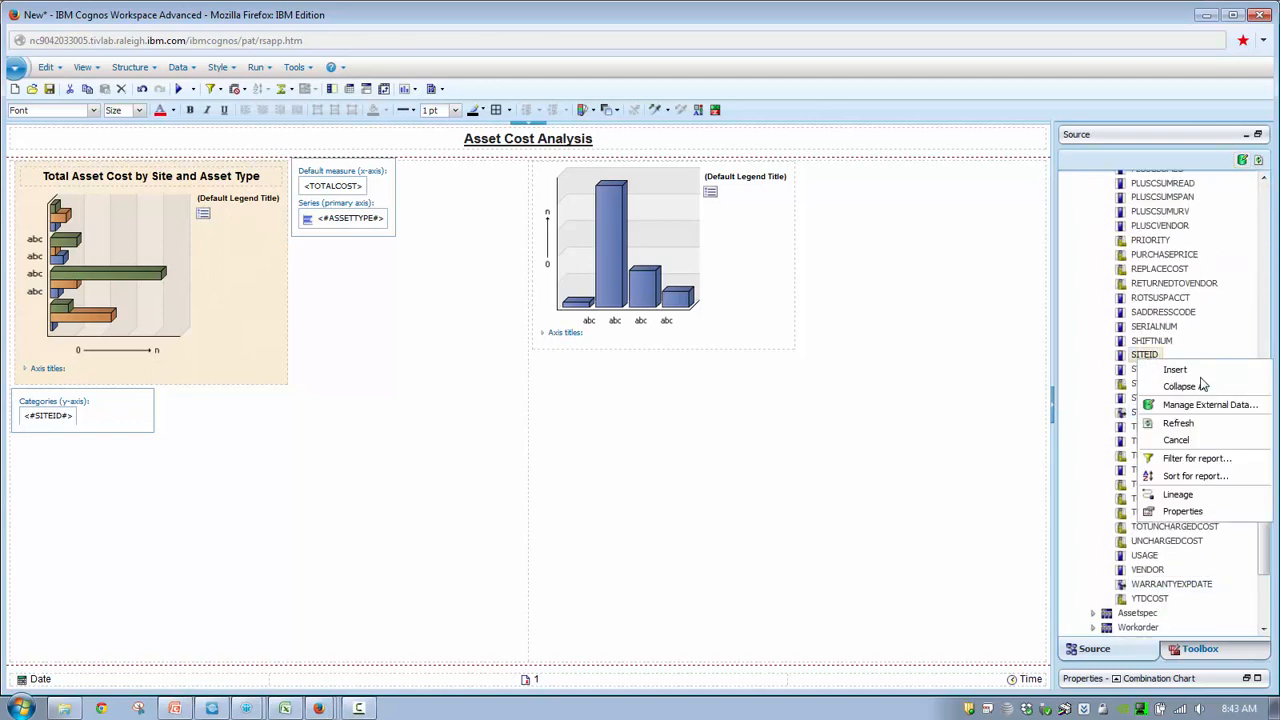
click(1192, 458)
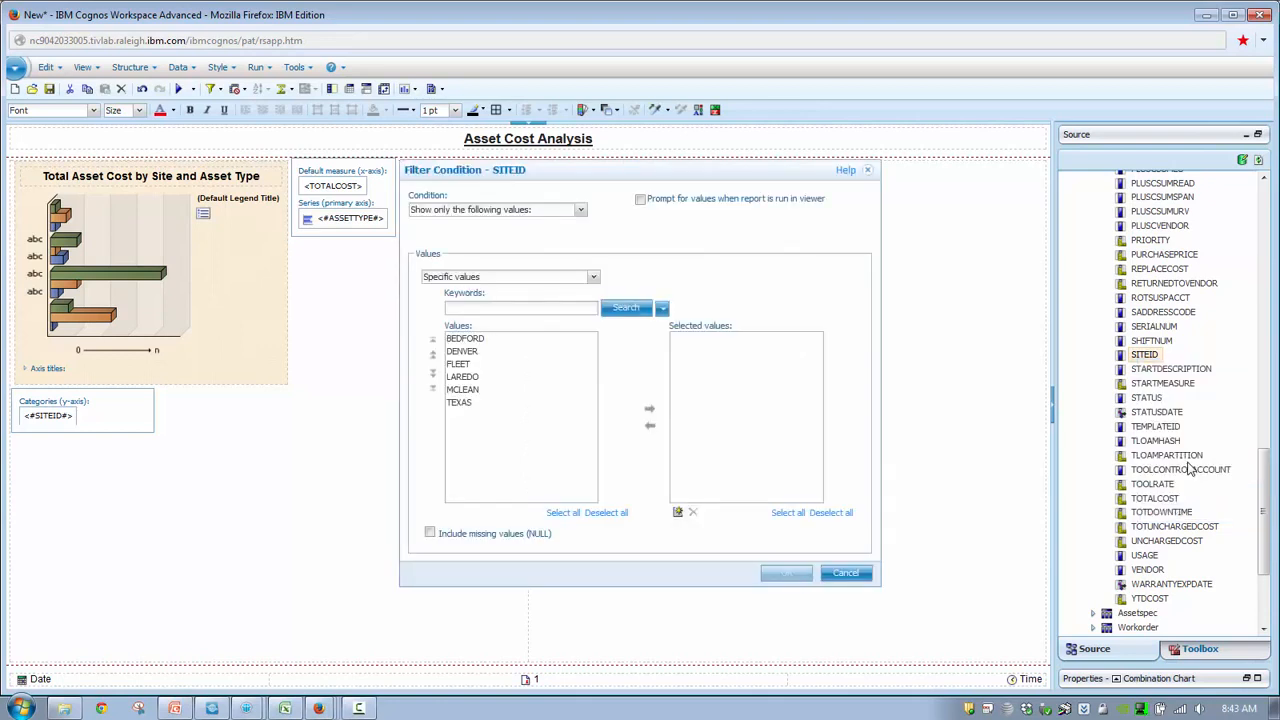
Limit the SITEID filter to the values BEDFORD, LAREDO, FLEET and TEXAS and apply it
click(509, 341)
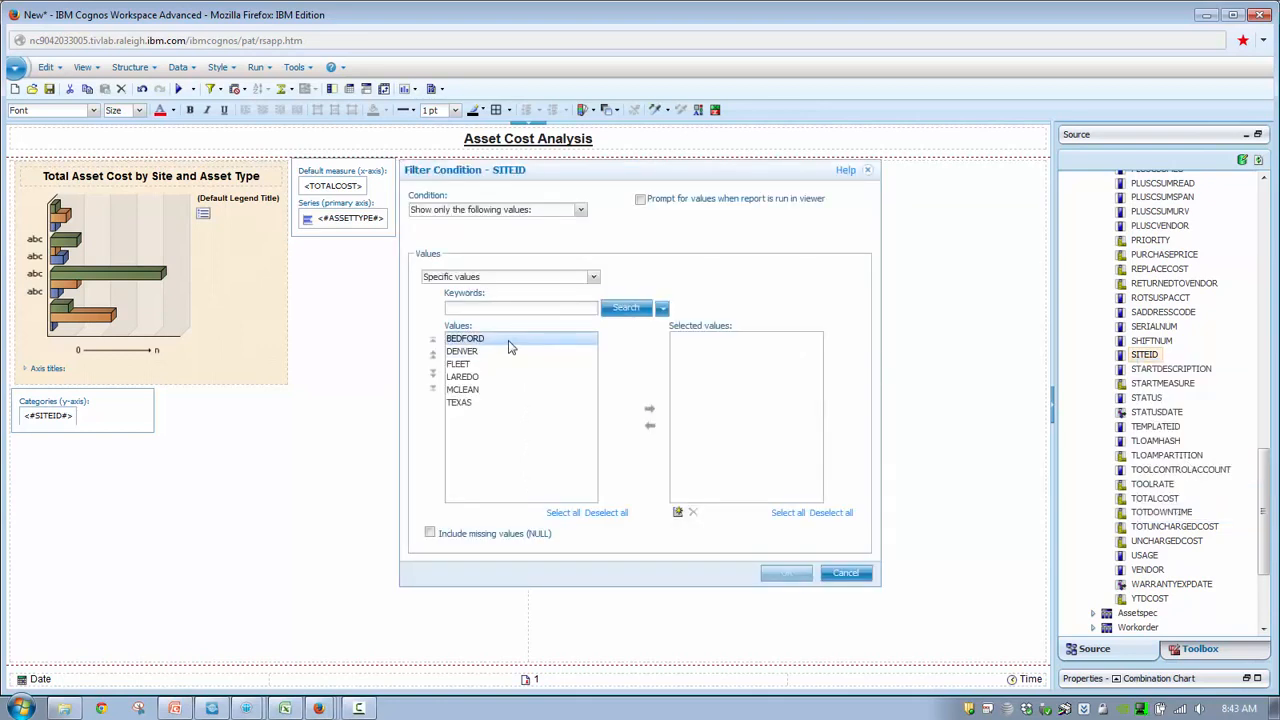
click(649, 409)
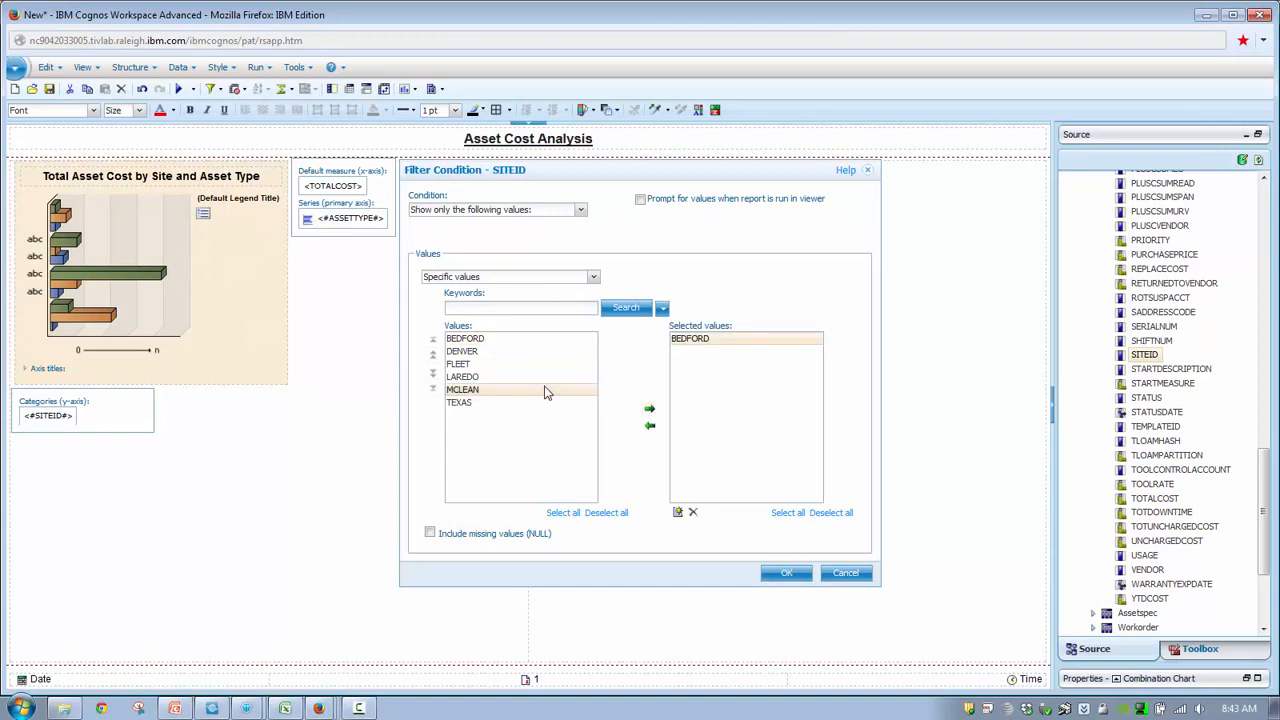
click(545, 377)
click(649, 411)
click(585, 364)
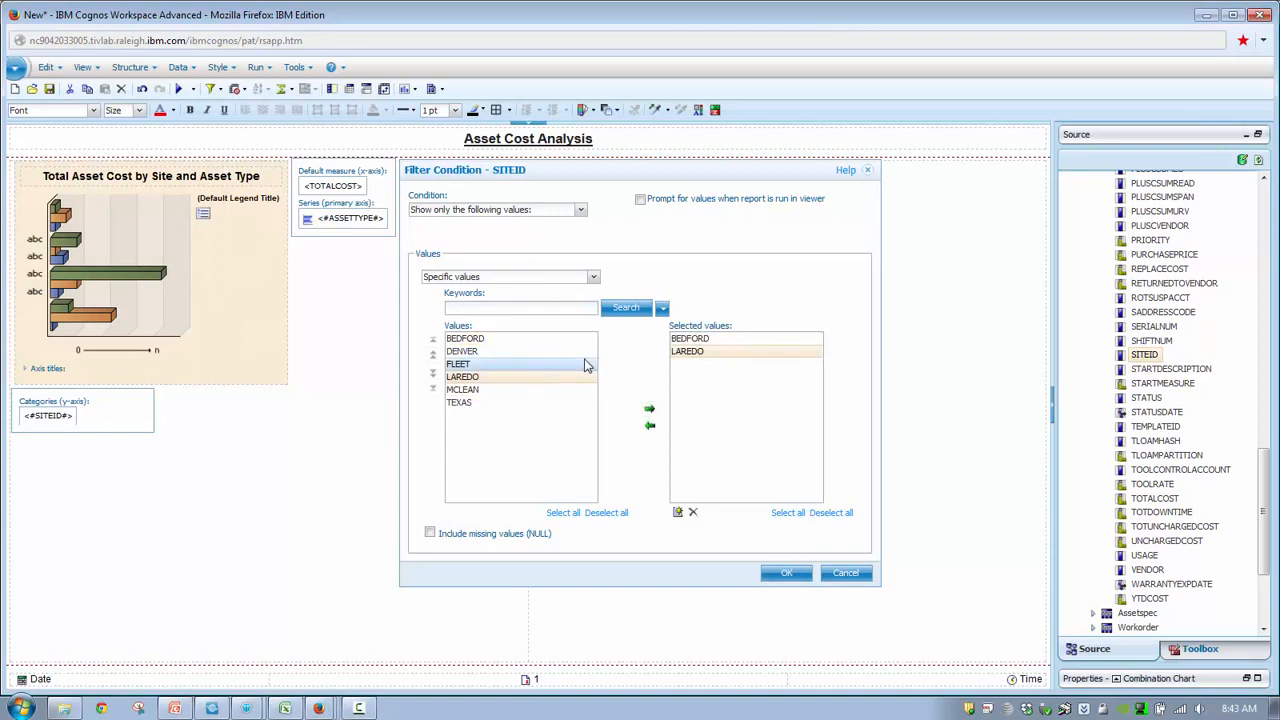
click(649, 409)
click(578, 406)
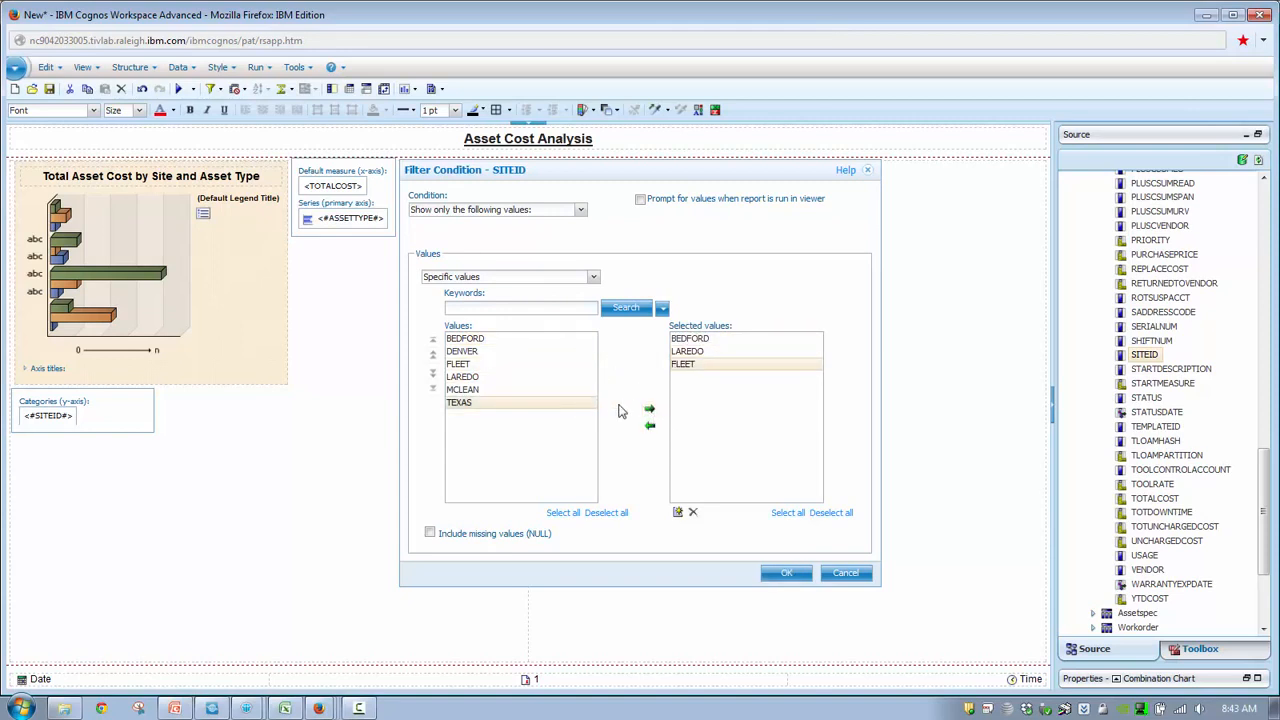
click(649, 409)
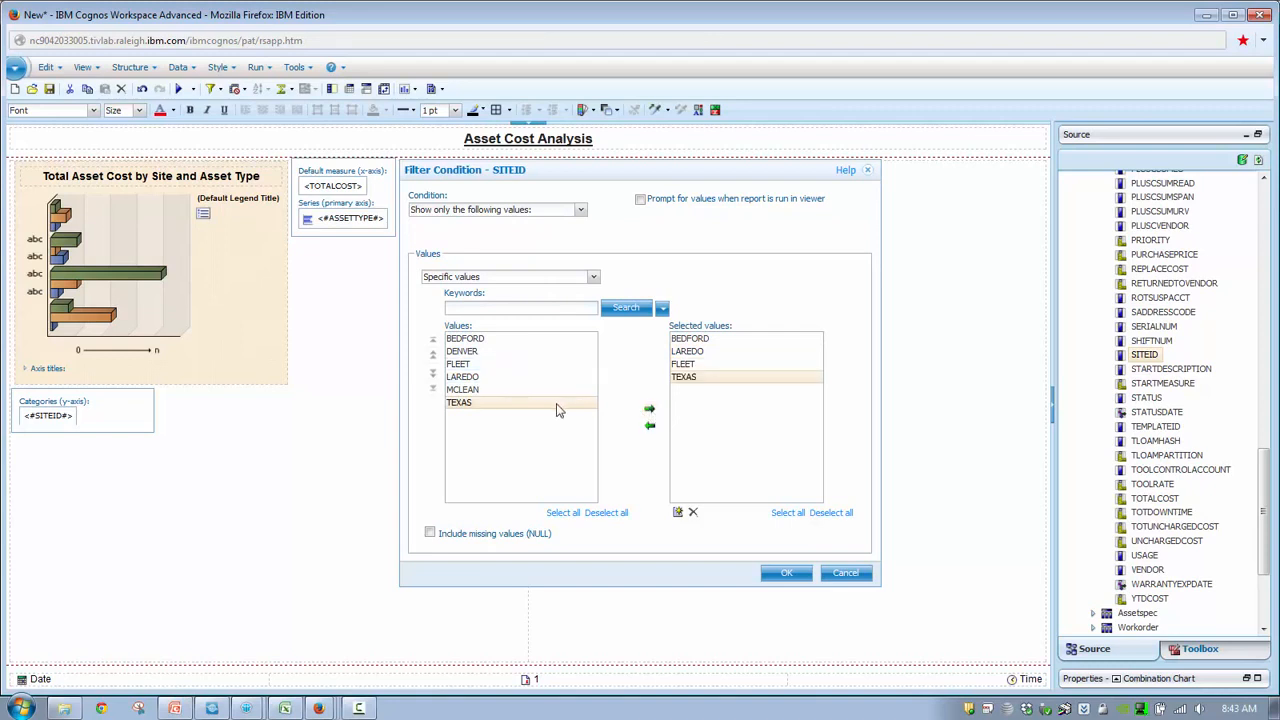
click(790, 573)
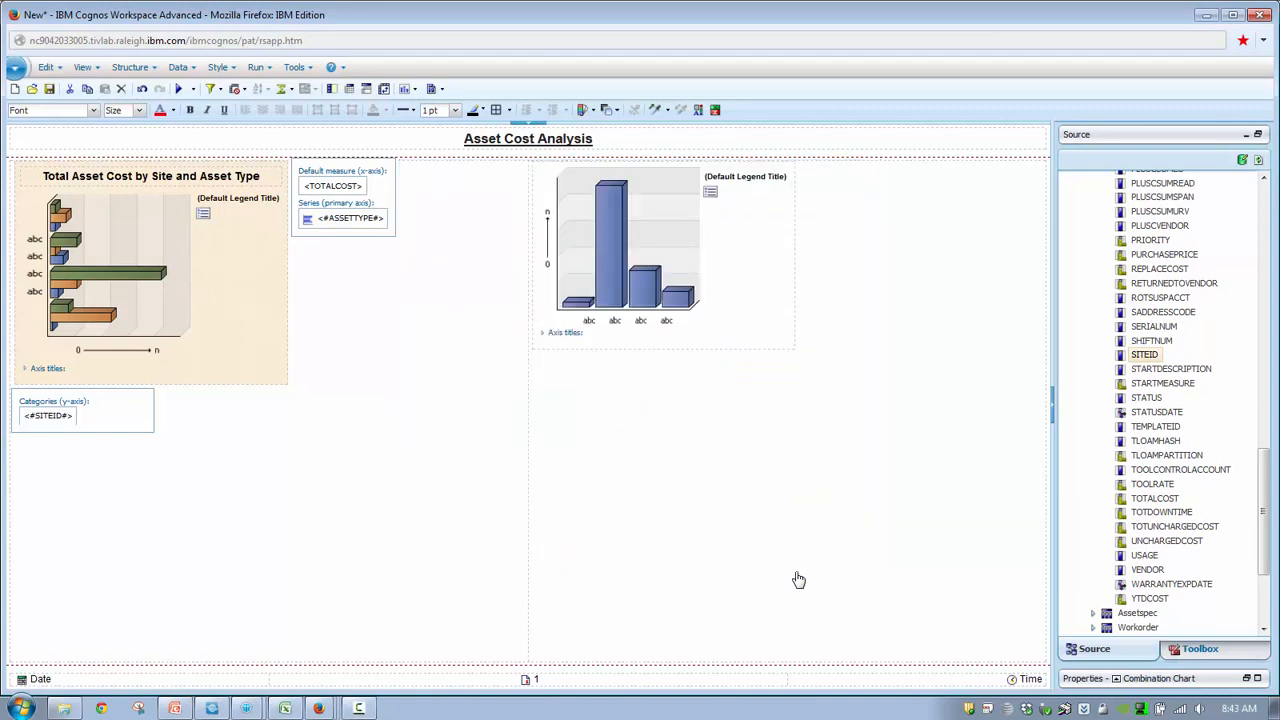
Preview the page to check the bar chart with the site filter, and return to Page Design
click(88, 68)
click(104, 108)
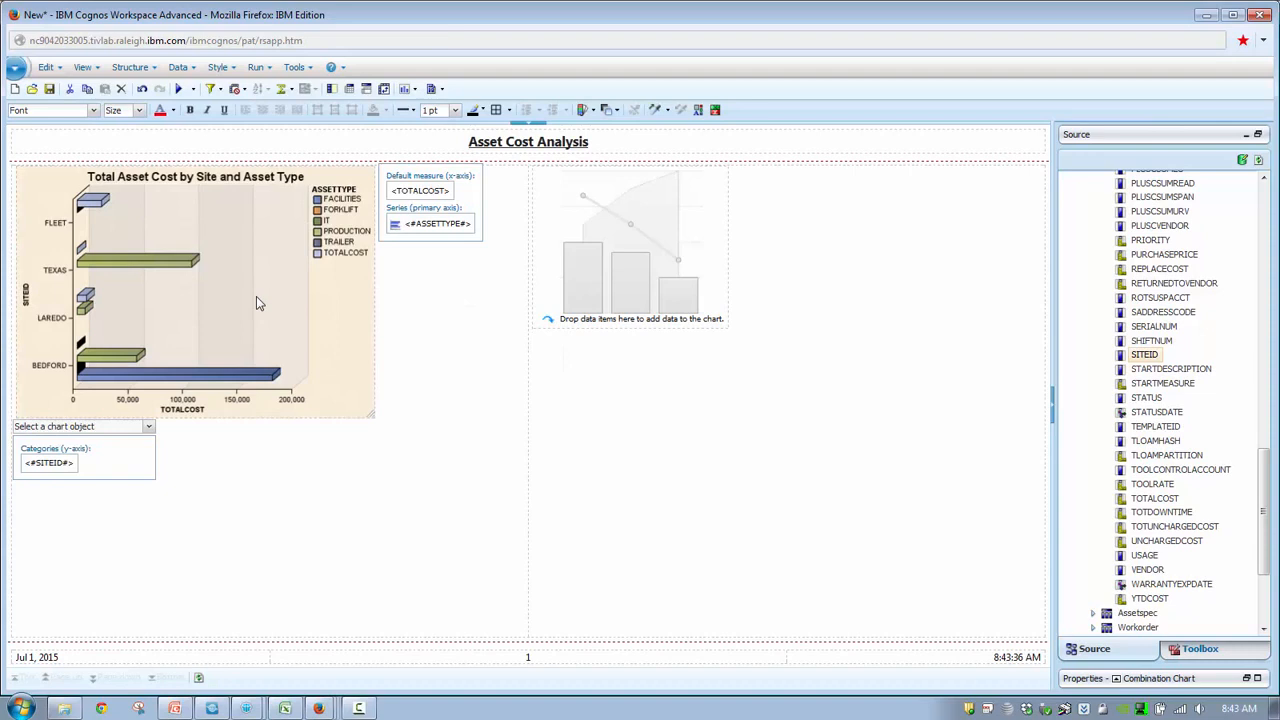
click(84, 67)
click(104, 90)
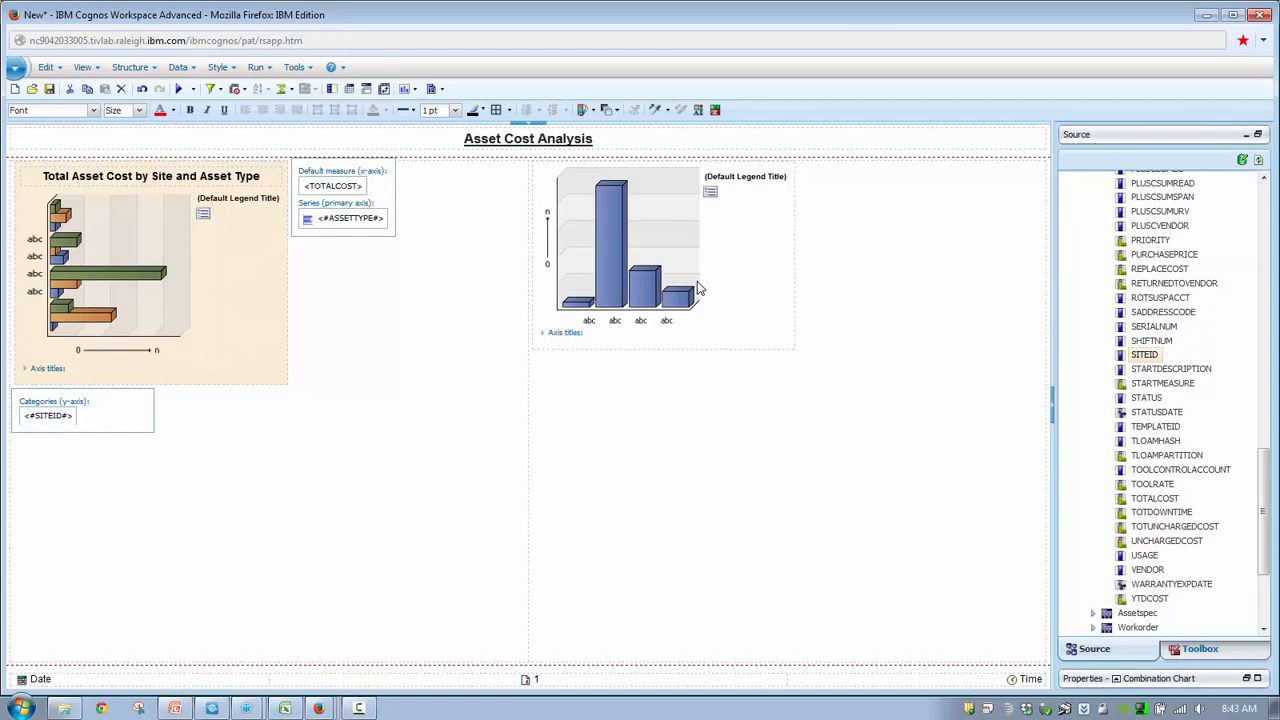
Assign REPLACECOST as the column chart's default measure on the y-axis and WARRANTYEXPDATE as its x-axis category
click(686, 252)
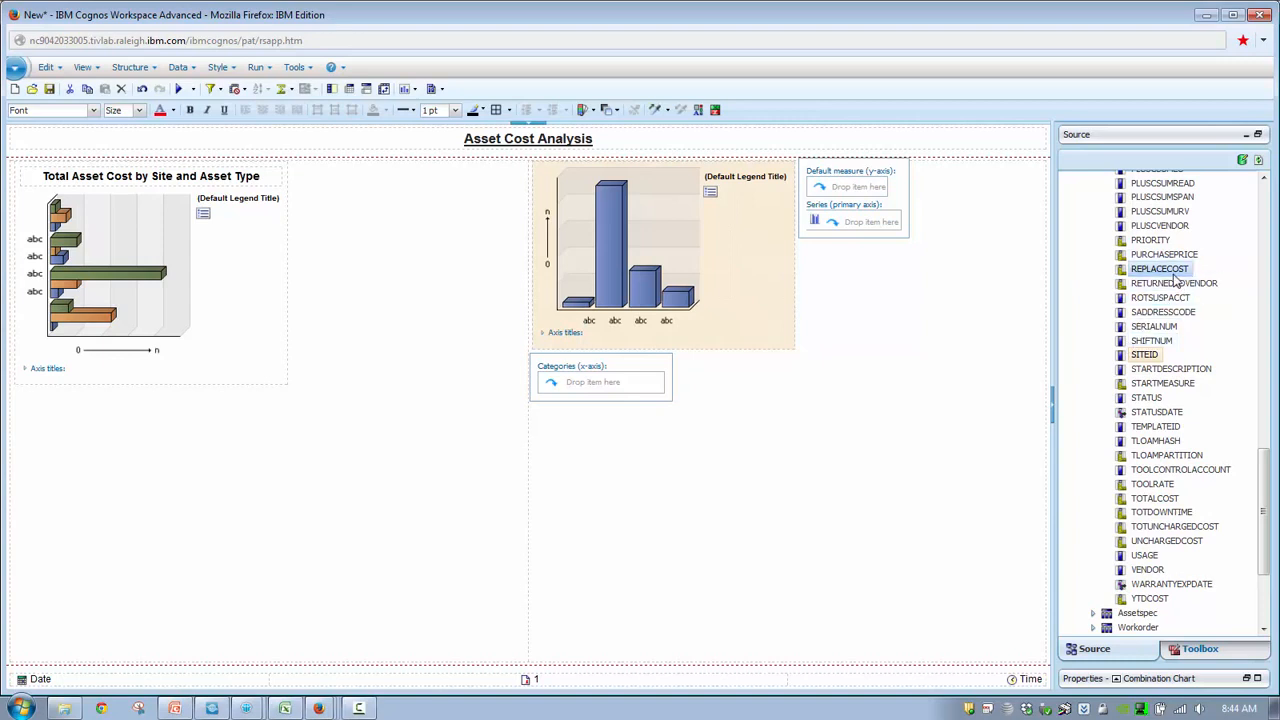
drag(1172, 275, 864, 189)
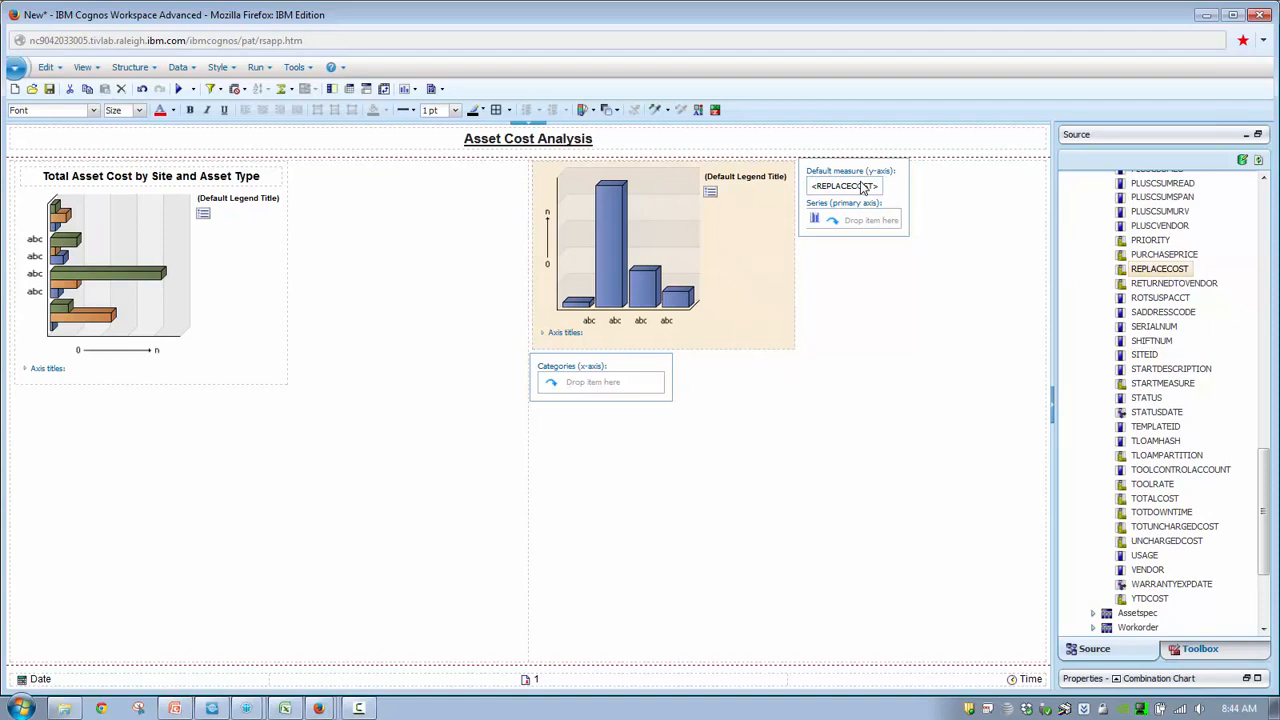
click(660, 386)
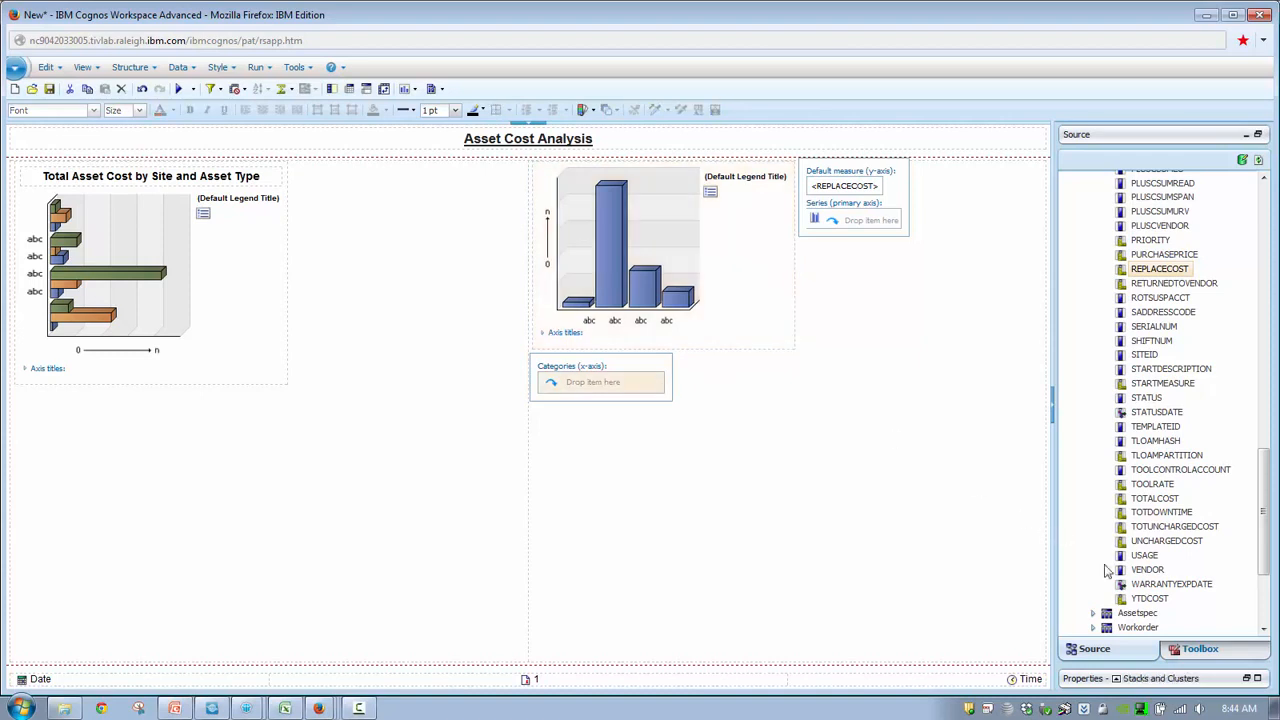
drag(1148, 589, 658, 396)
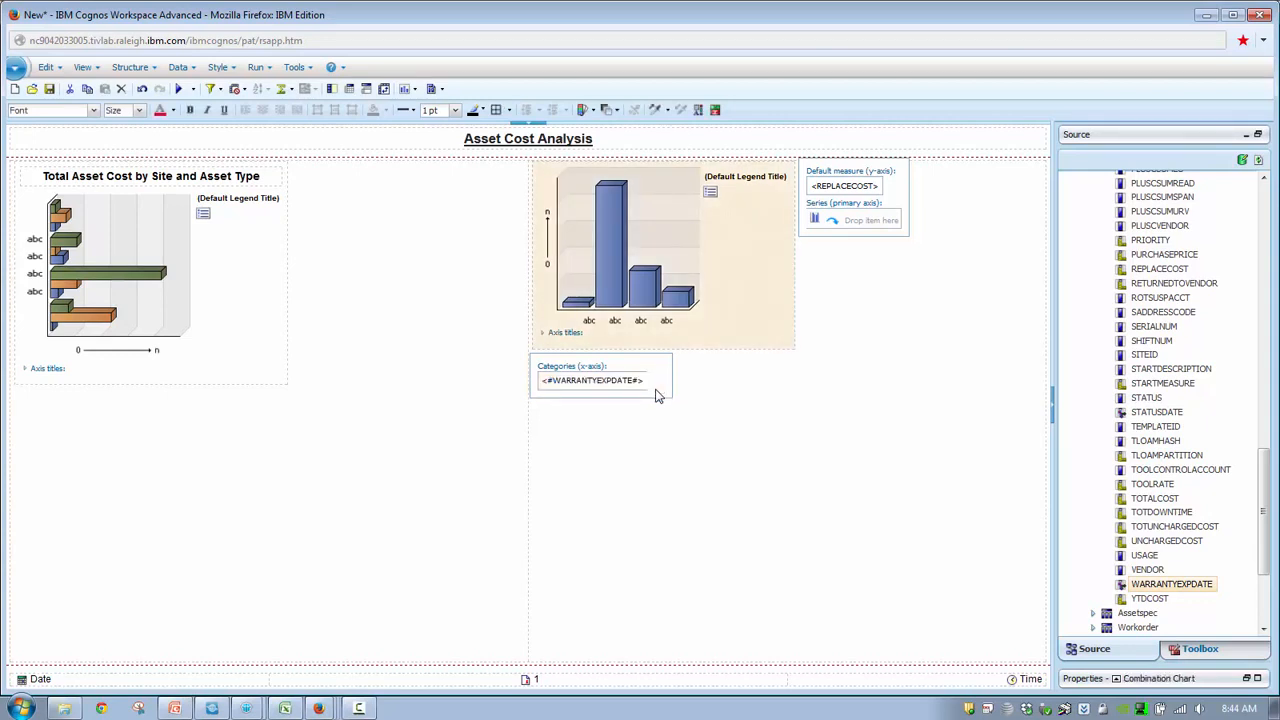
Assign FAILURECODE from the Asset source items as the column chart's primary axis series
click(842, 222)
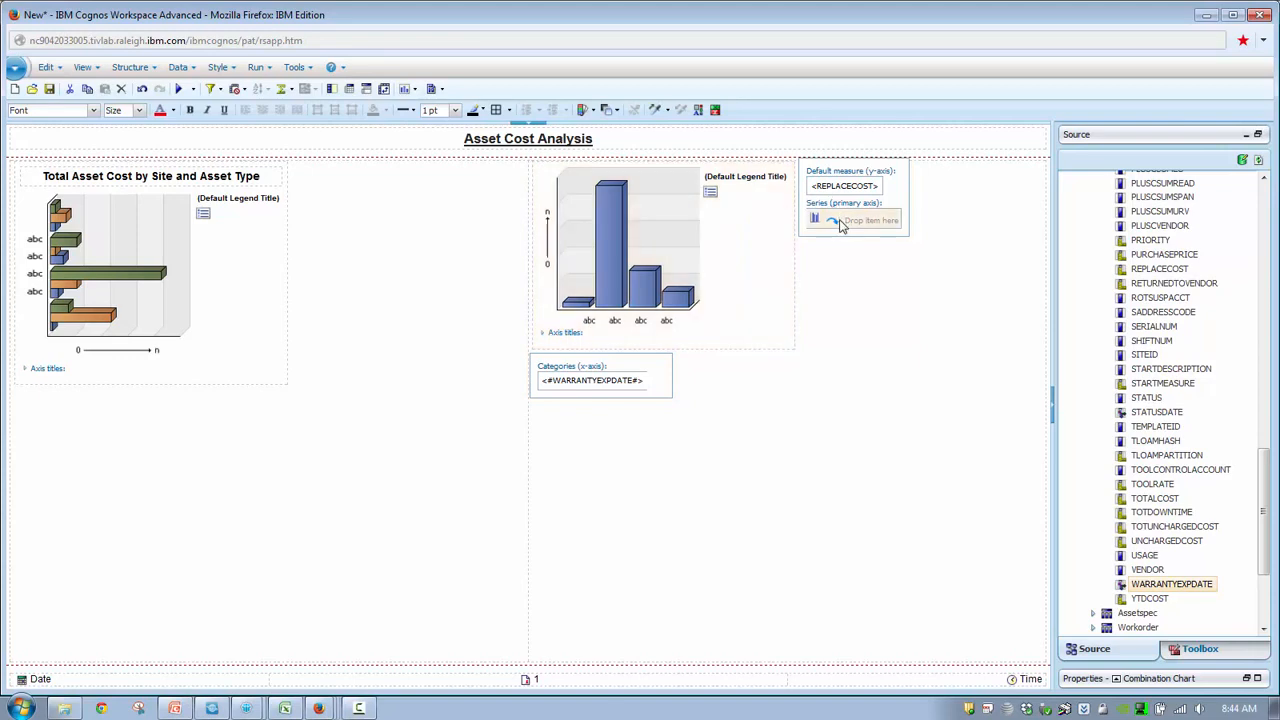
click(1265, 206)
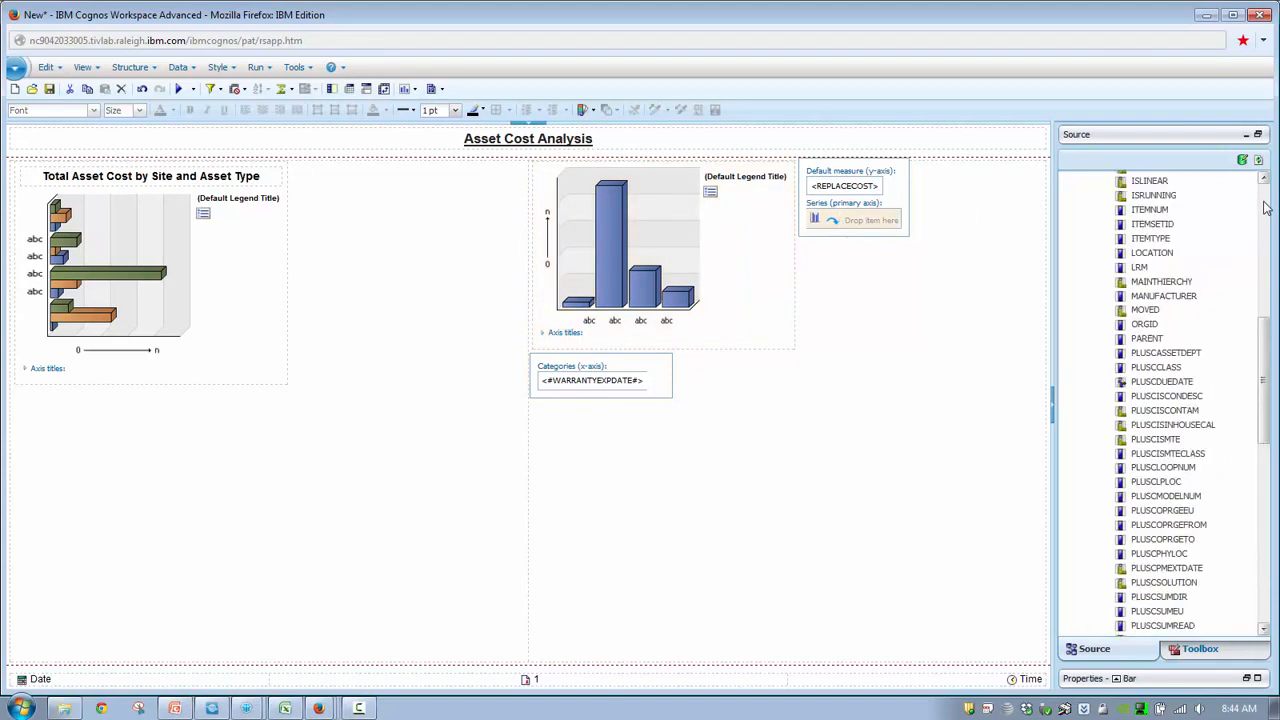
click(1265, 206)
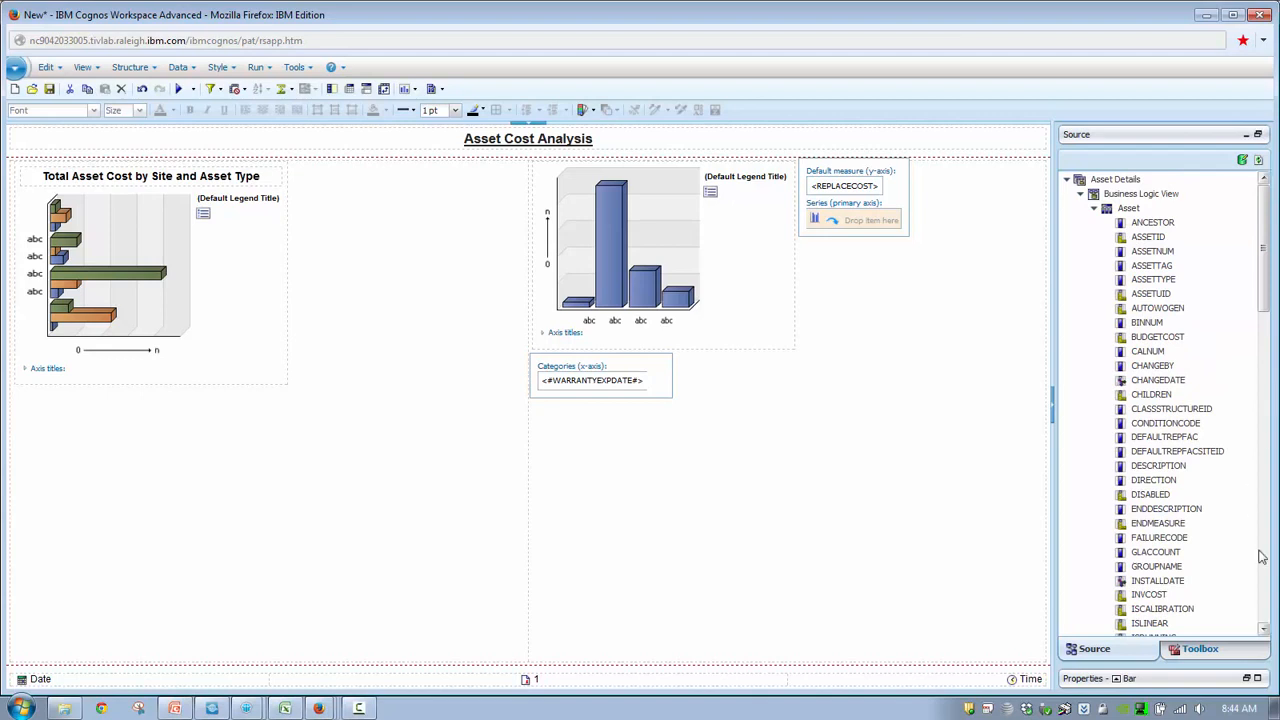
drag(1158, 538, 860, 224)
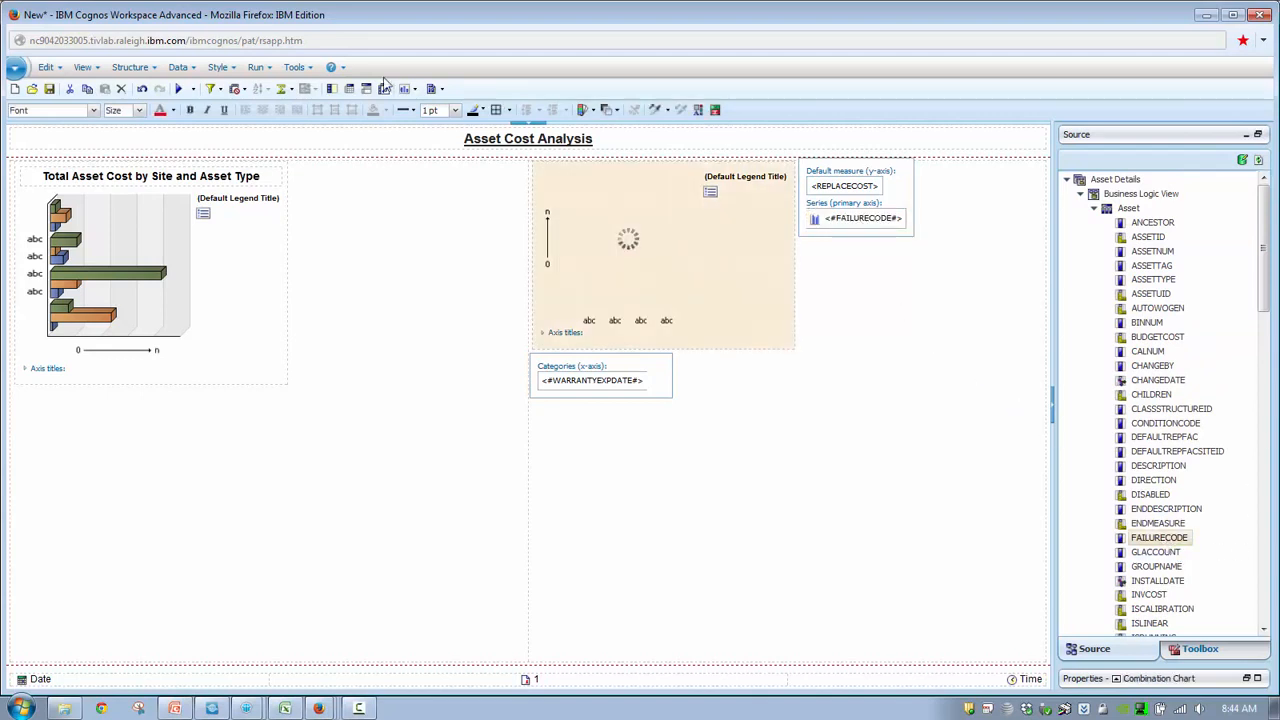
Preview the page to check the replacement cost chart with the failure code series, and return to Page Design
click(84, 67)
click(118, 106)
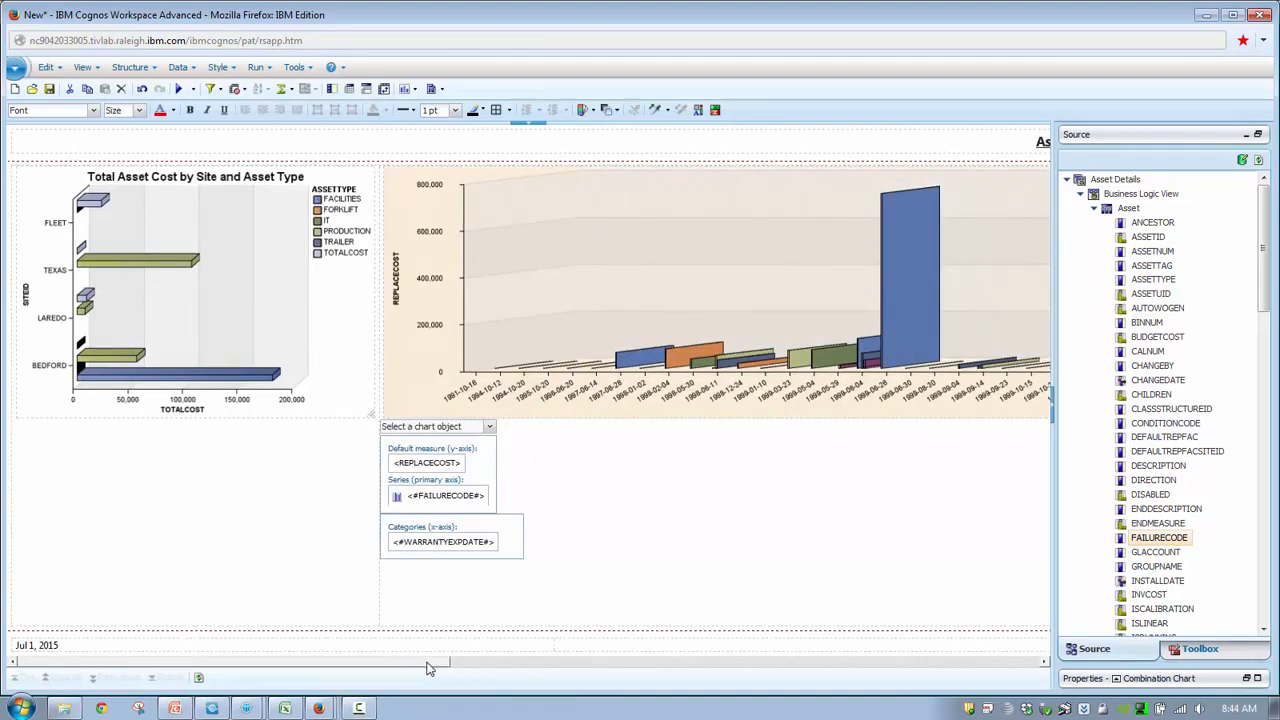
drag(427, 668, 881, 587)
click(90, 70)
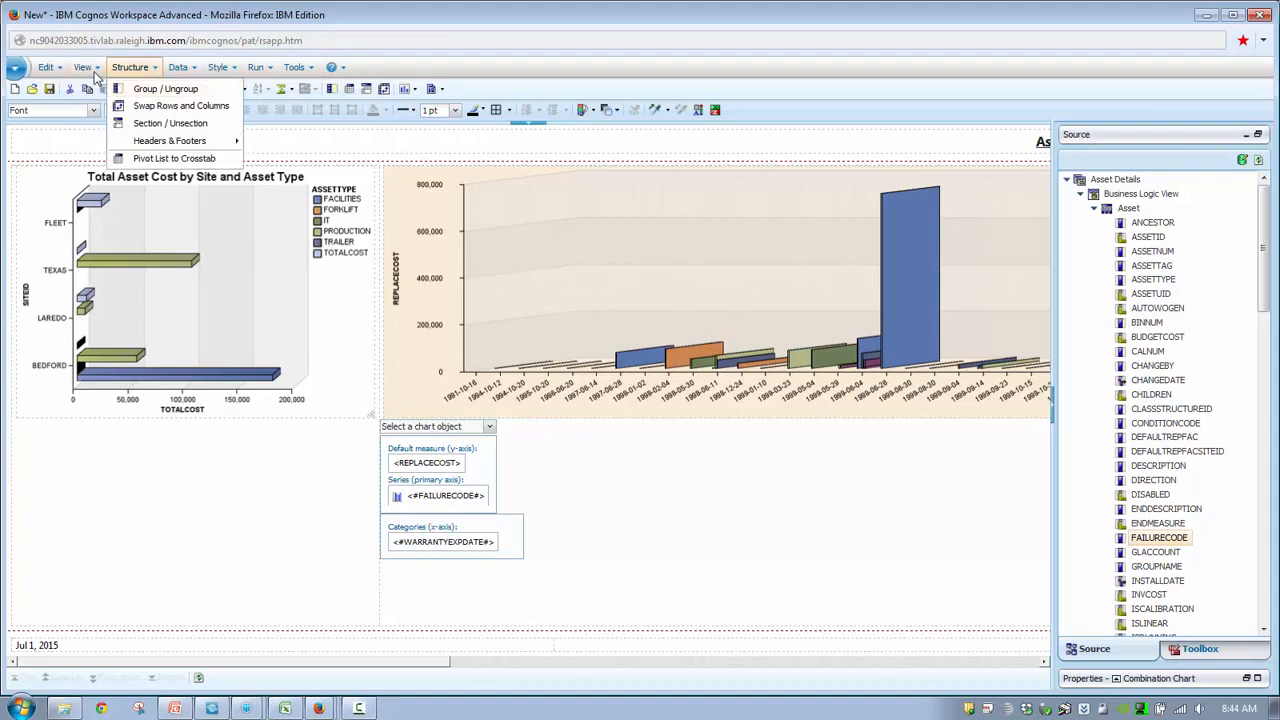
click(104, 89)
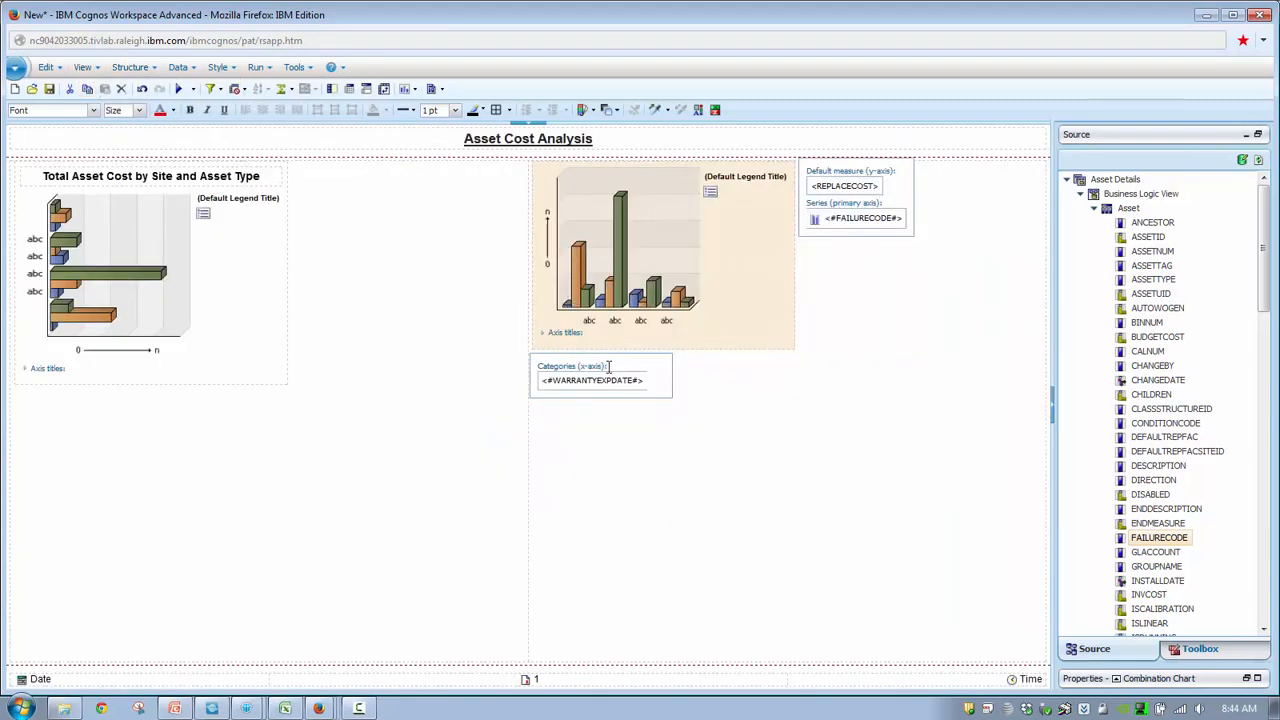
Add a Year (WARRANTYEXPDATE) calculation to the column chart's x-axis categories and delete the original WARRANTYEXPDATE category
click(614, 388)
right_click(614, 388)
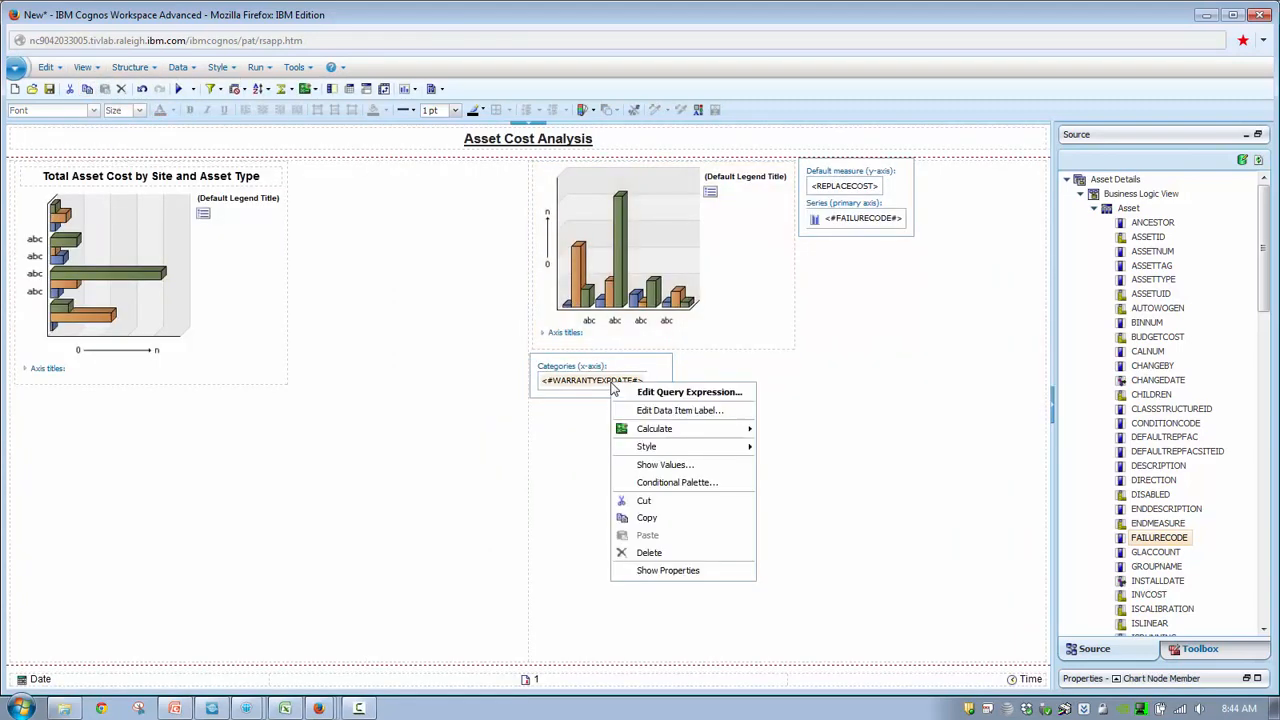
mouse_move(678, 432)
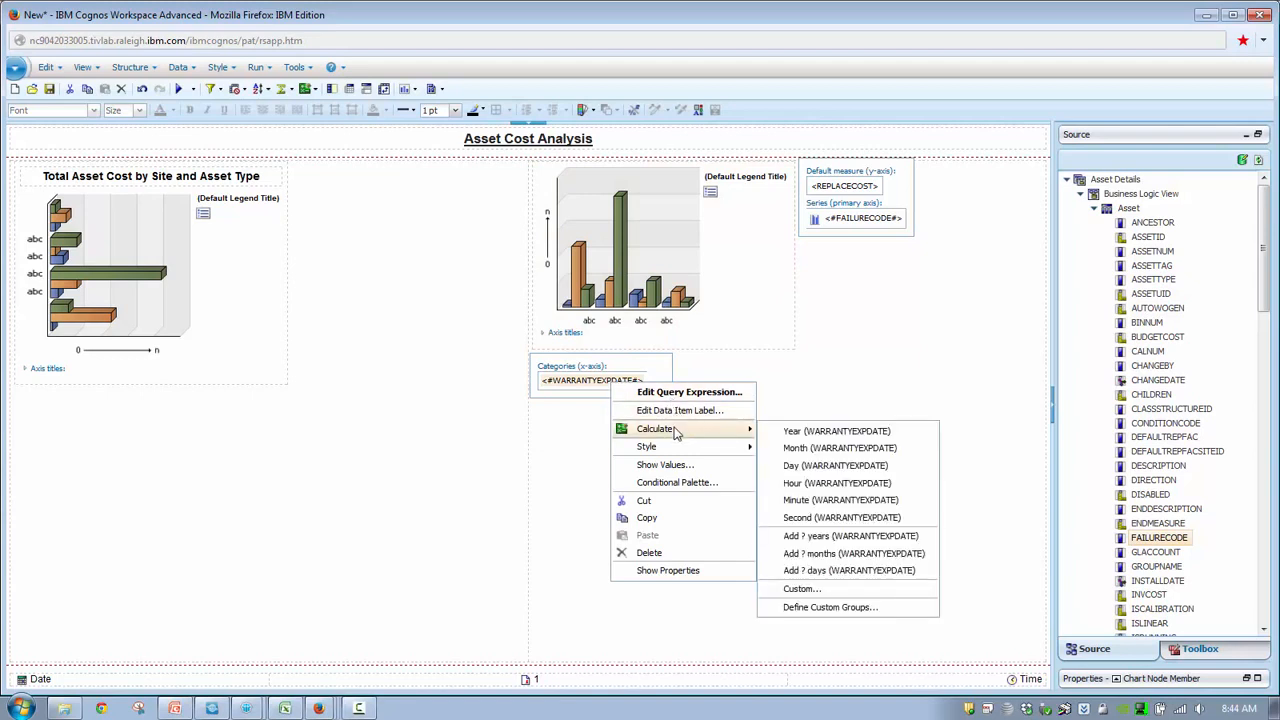
click(798, 432)
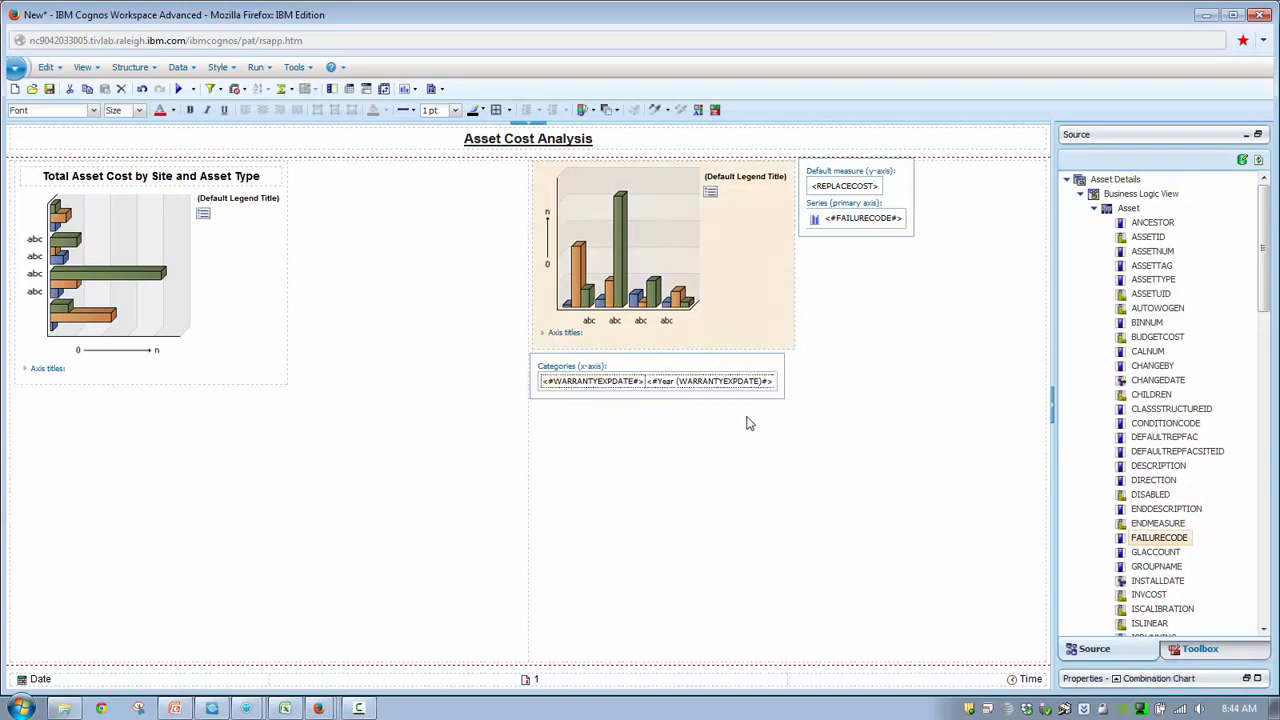
click(619, 386)
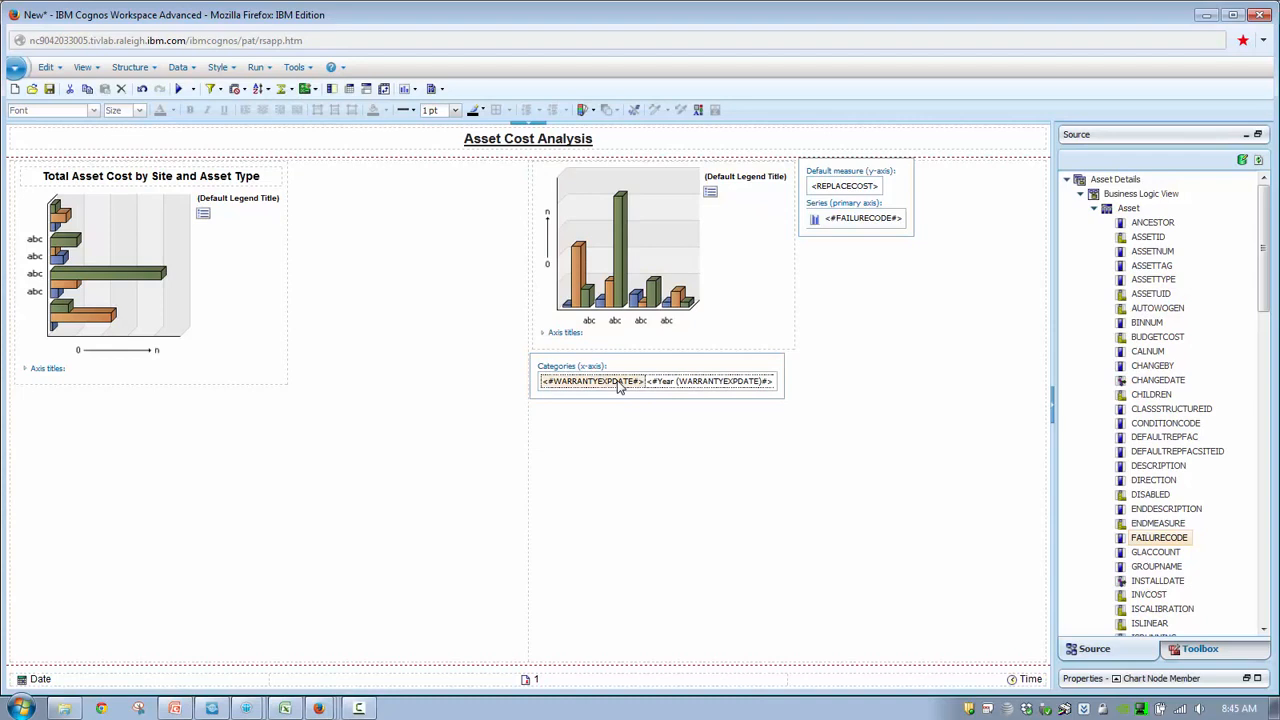
key(Delete)
click(631, 346)
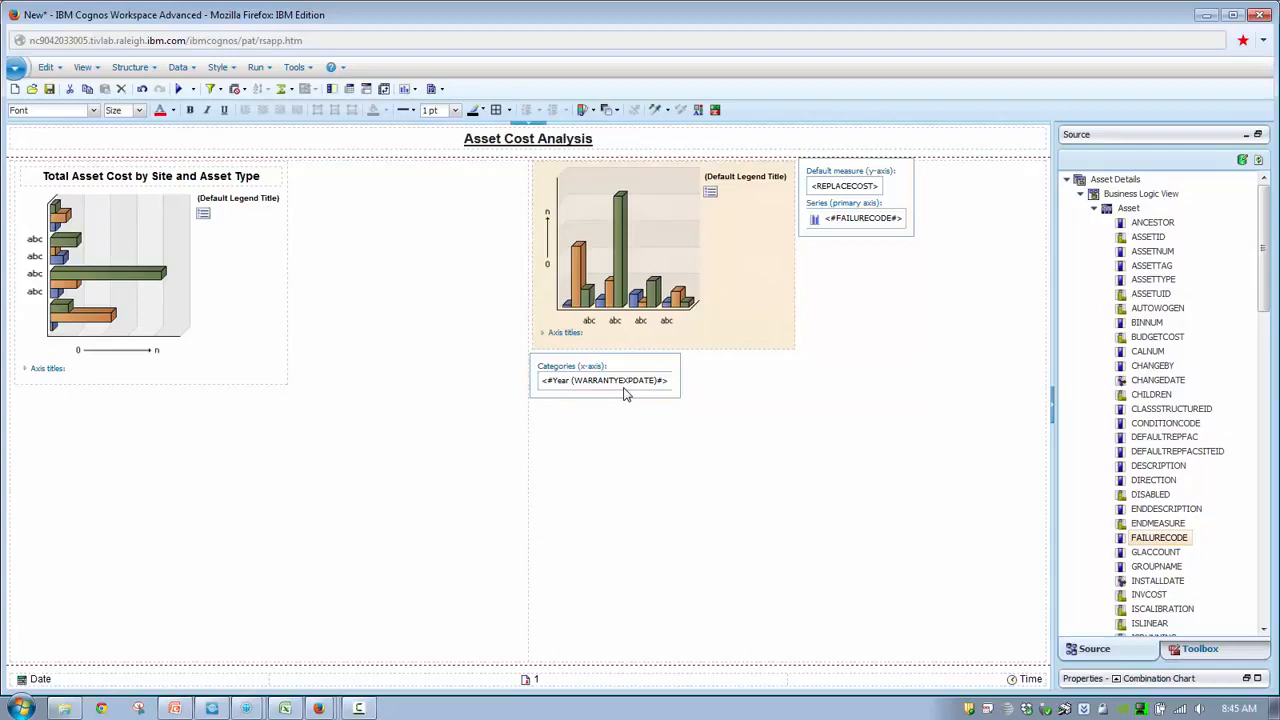
Preview the page to examine the full column chart grouped by warranty expiration year, and return to Page Design
click(82, 67)
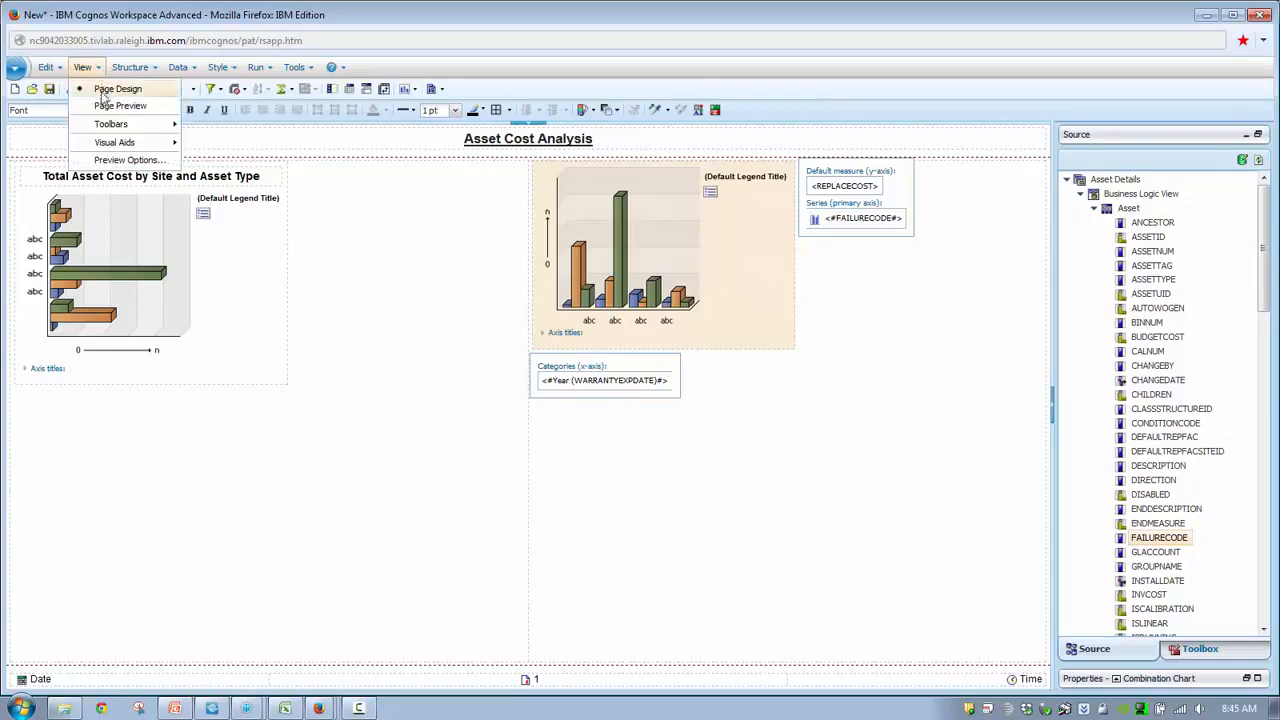
click(104, 105)
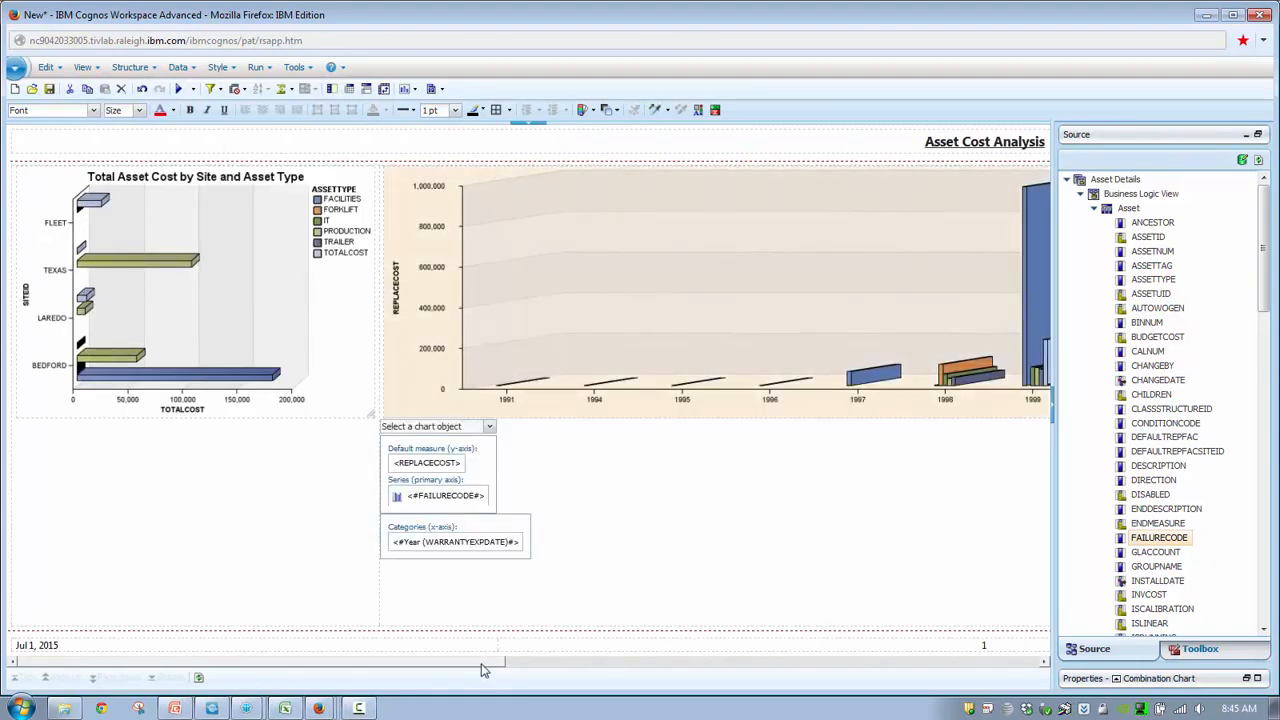
drag(483, 663, 1041, 656)
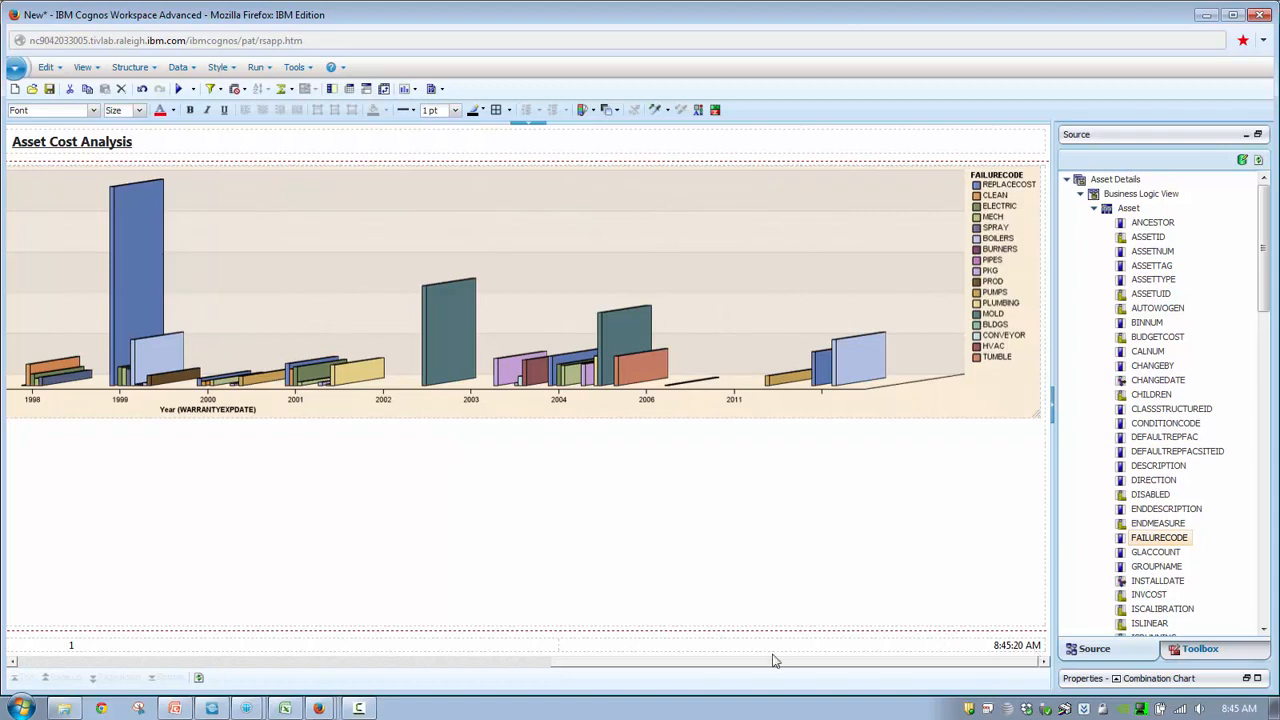
drag(666, 662, 37, 609)
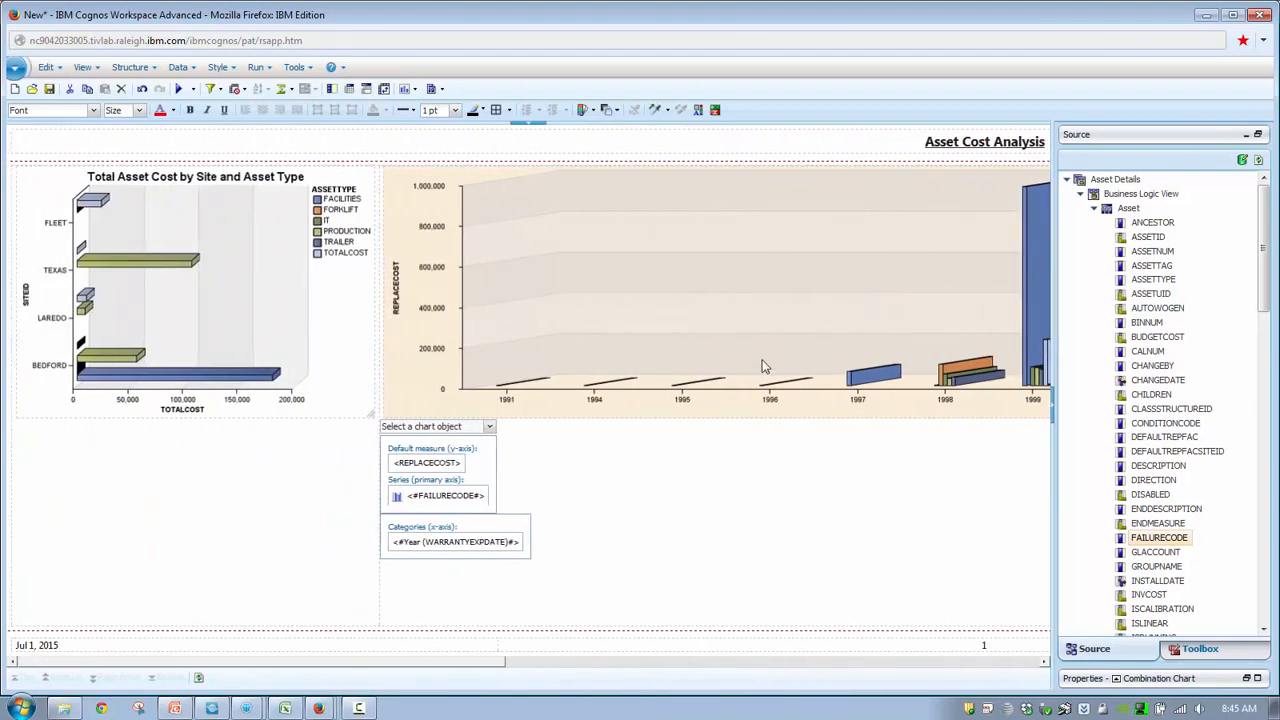
click(83, 67)
click(100, 89)
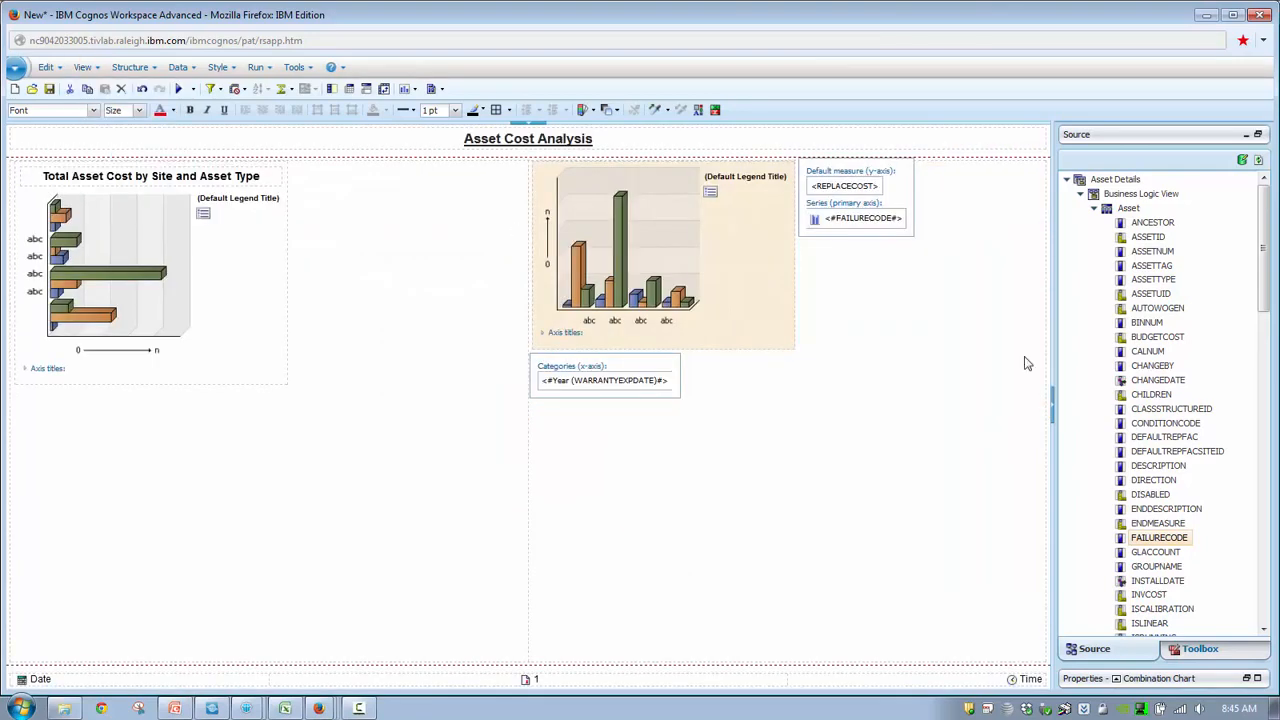
Set the column chart's title to "Warranty Expiration Date by Failure Code and Replacement Cost"
click(1259, 678)
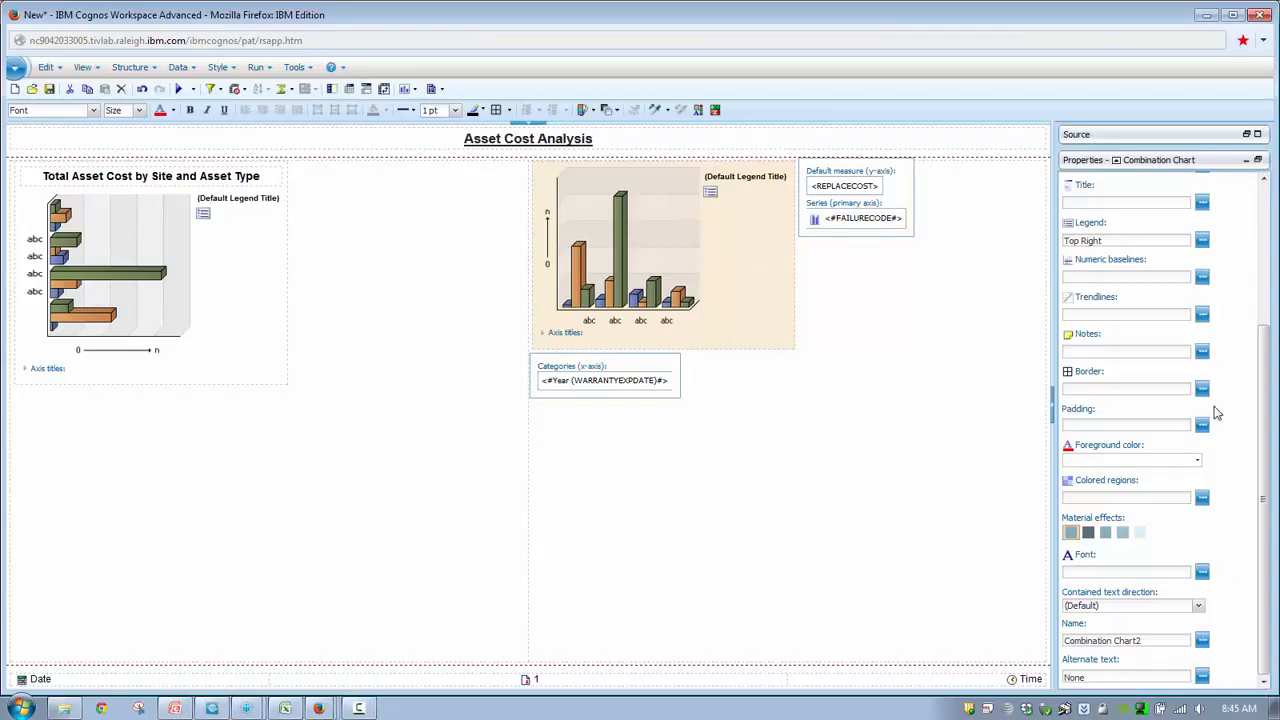
double_click(1129, 210)
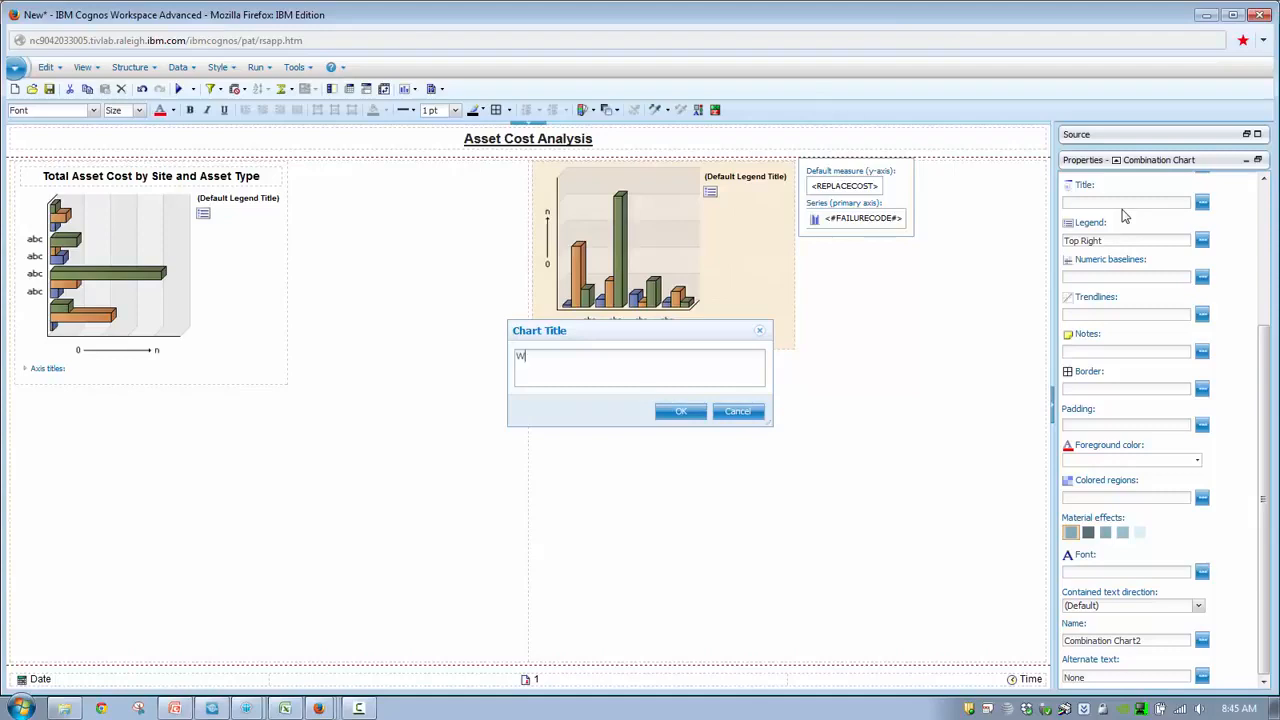
text(Warranty Expiration Date by Failure Code and Rep)
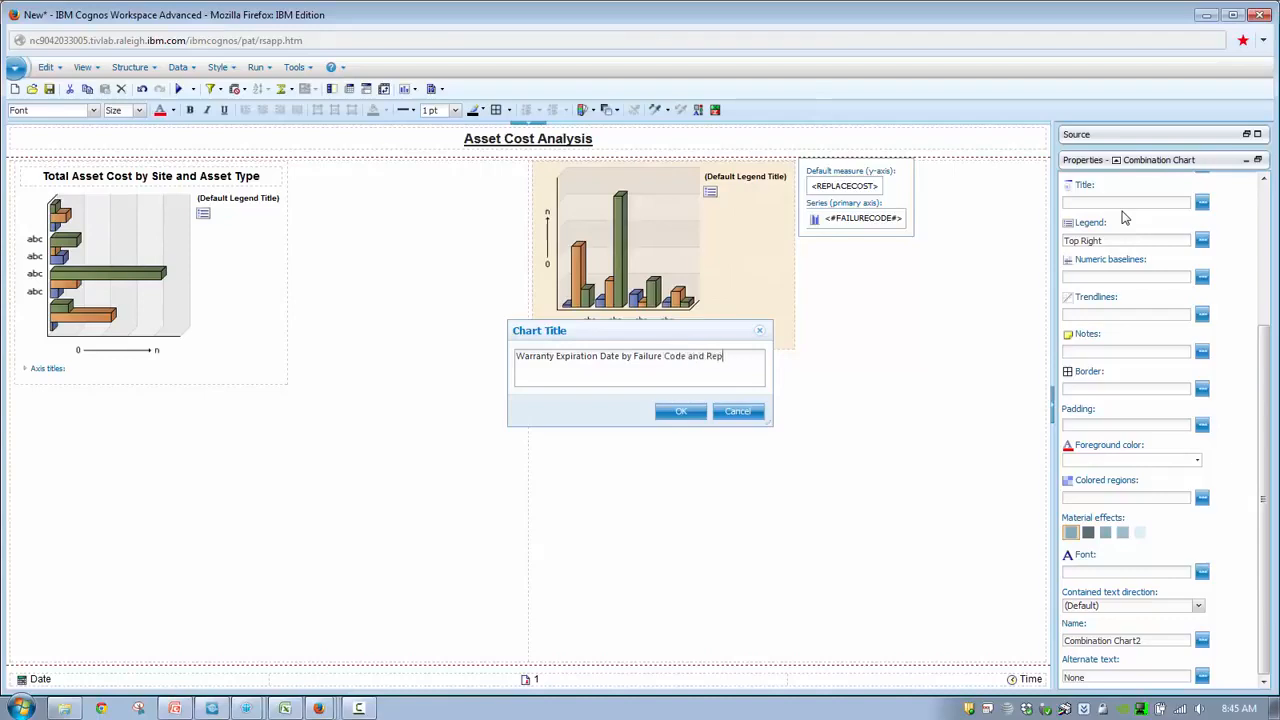
text(lacement Cost)
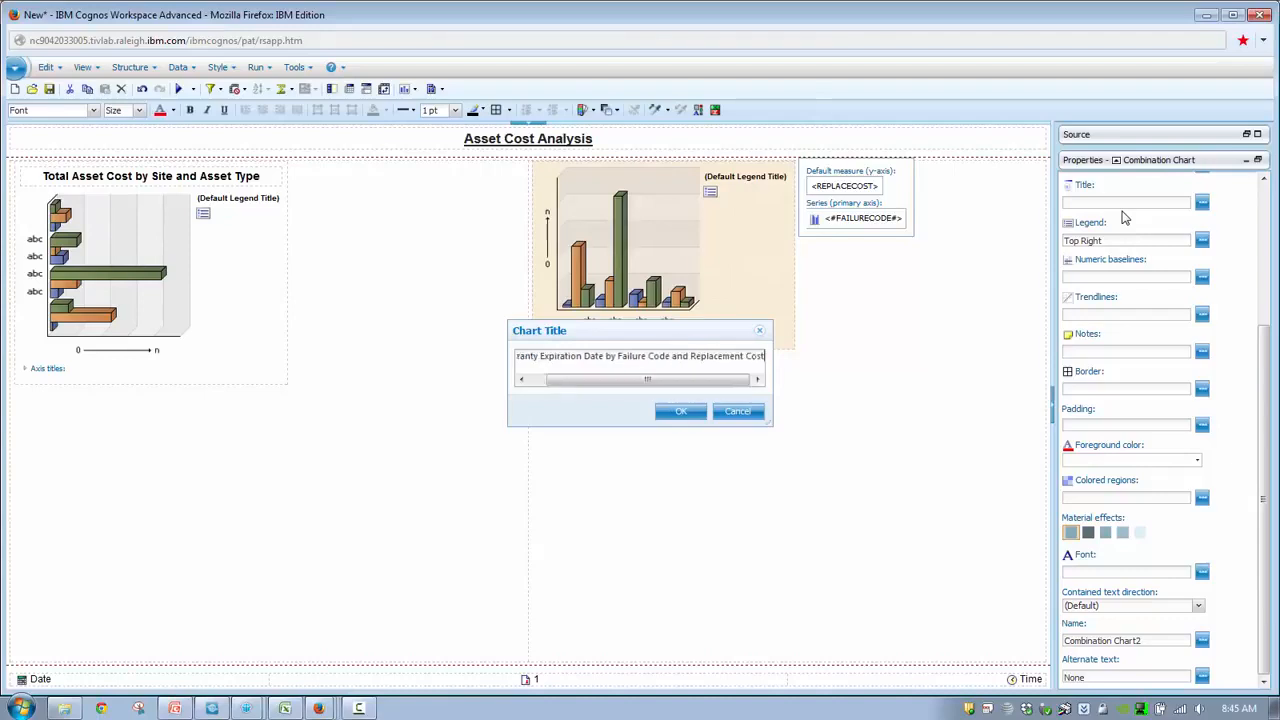
click(703, 412)
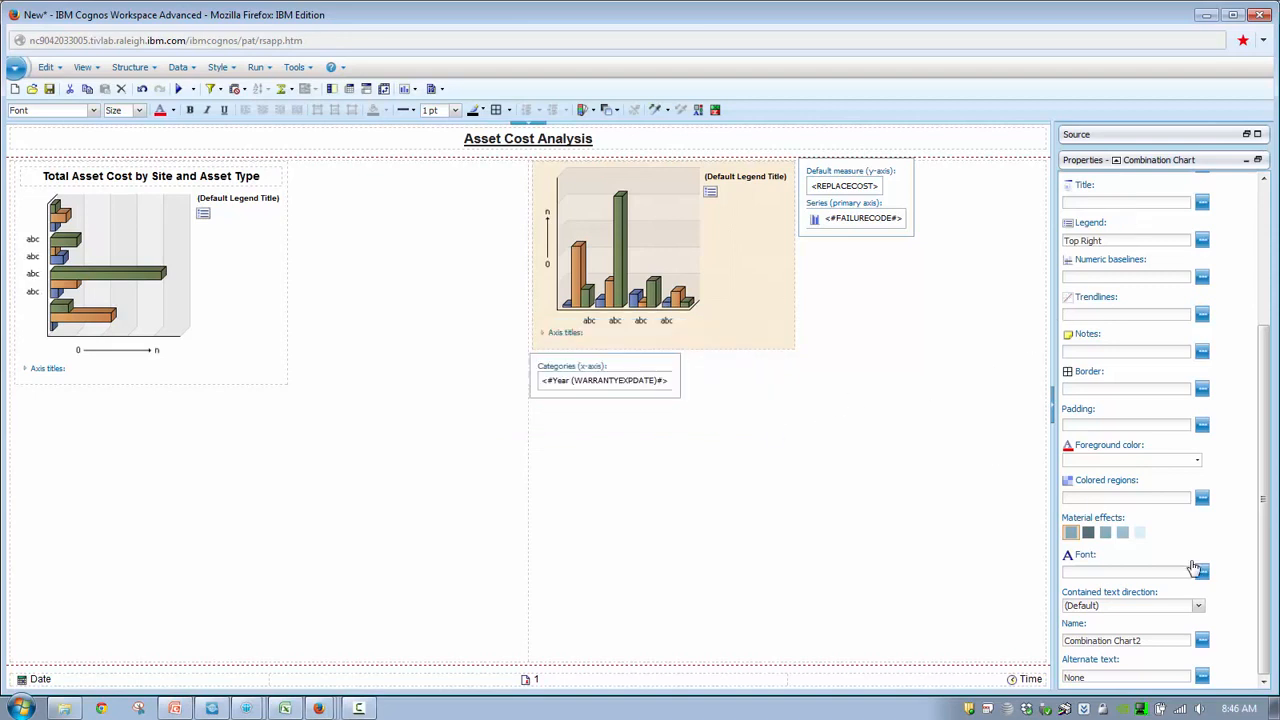
Rename the column chart object as "Warranty Expiration Date by Failure Code and Replacement Cost"
double_click(1157, 642)
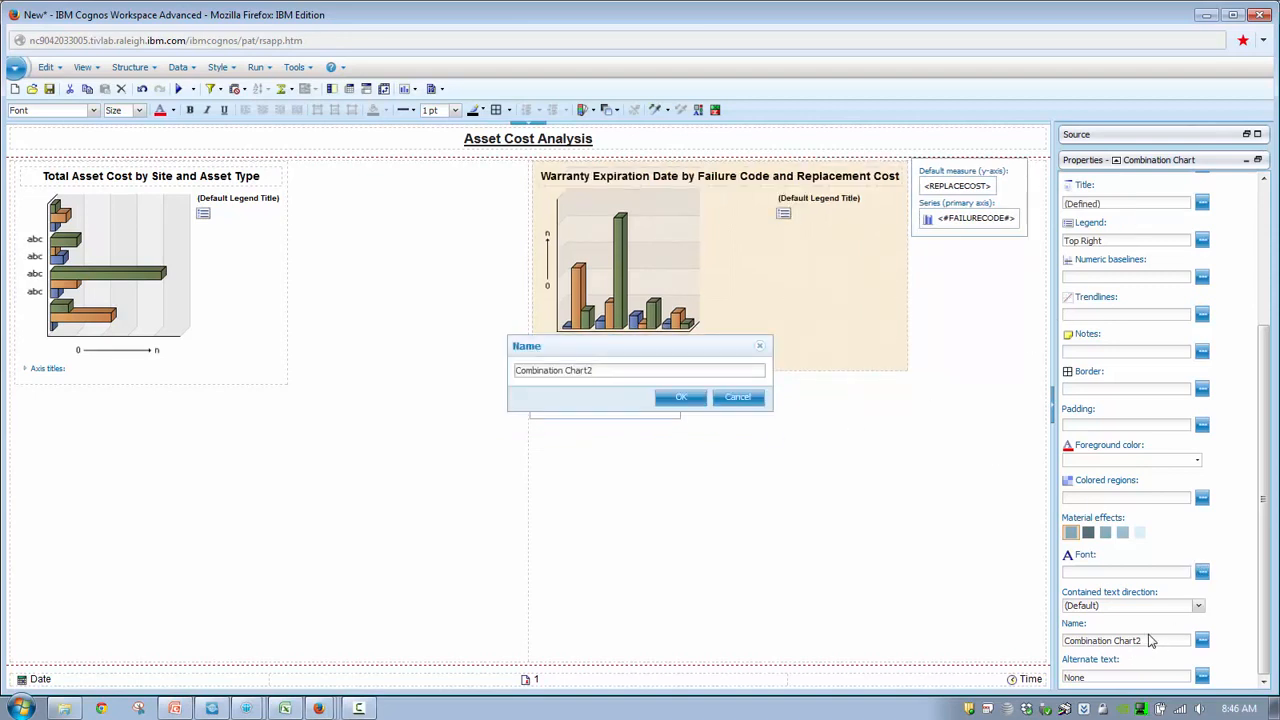
drag(600, 370, 451, 358)
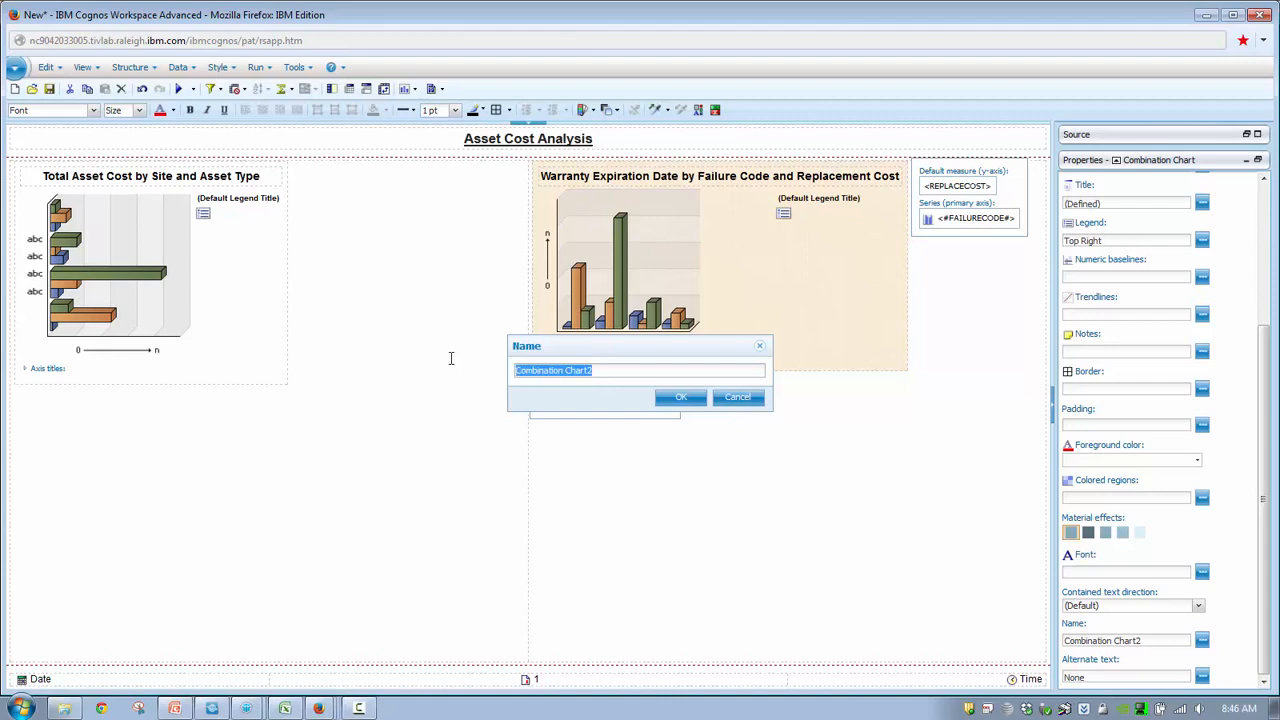
text(Warranty Expiration Date by Failure Code)
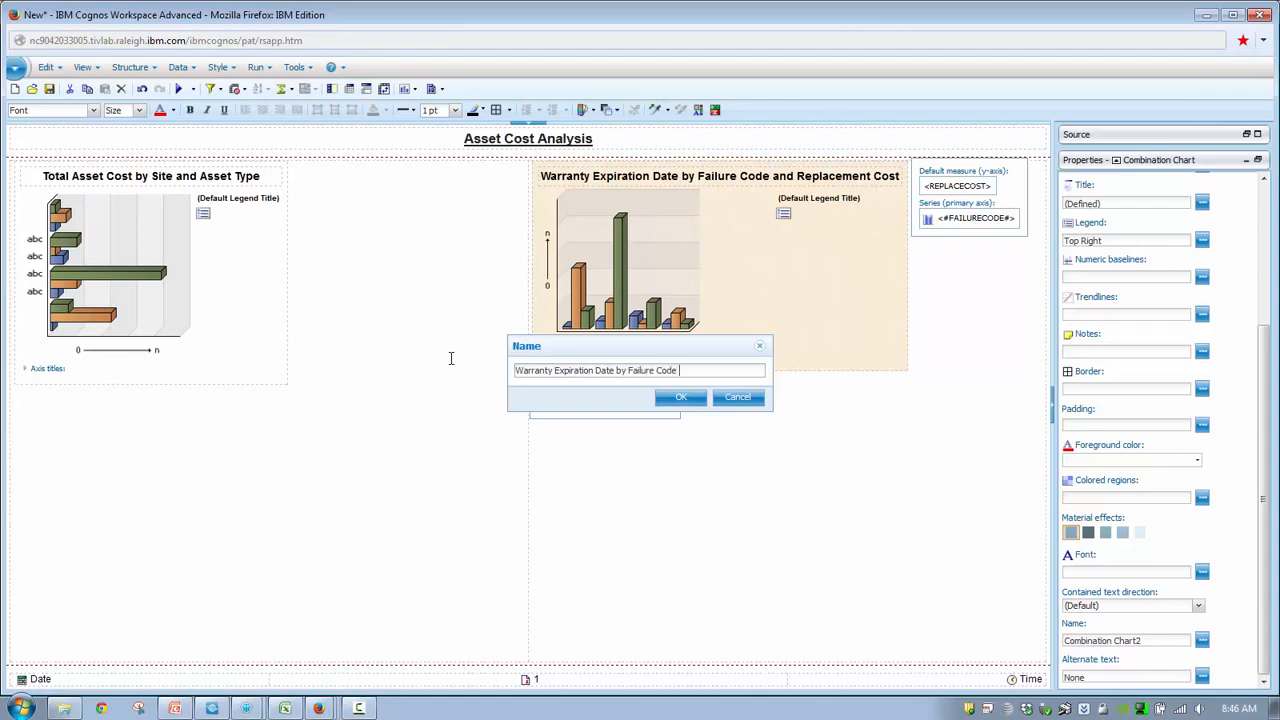
text( and Replacement Cost)
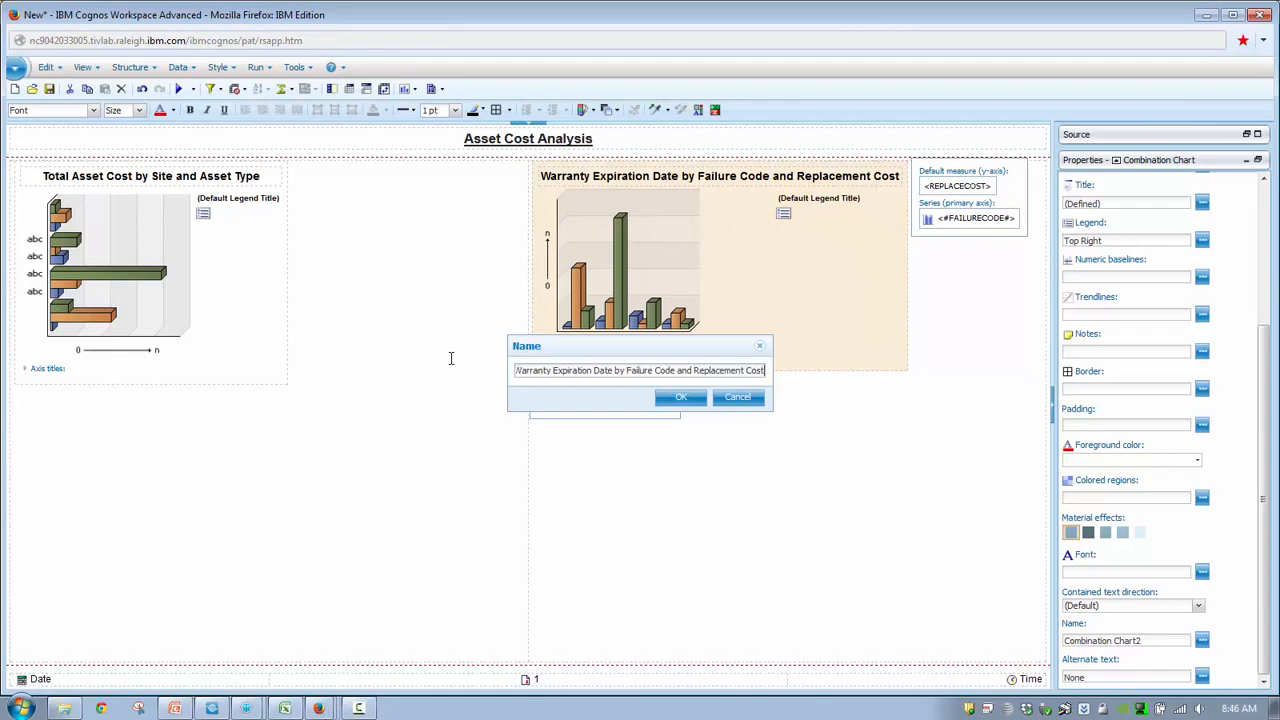
click(682, 398)
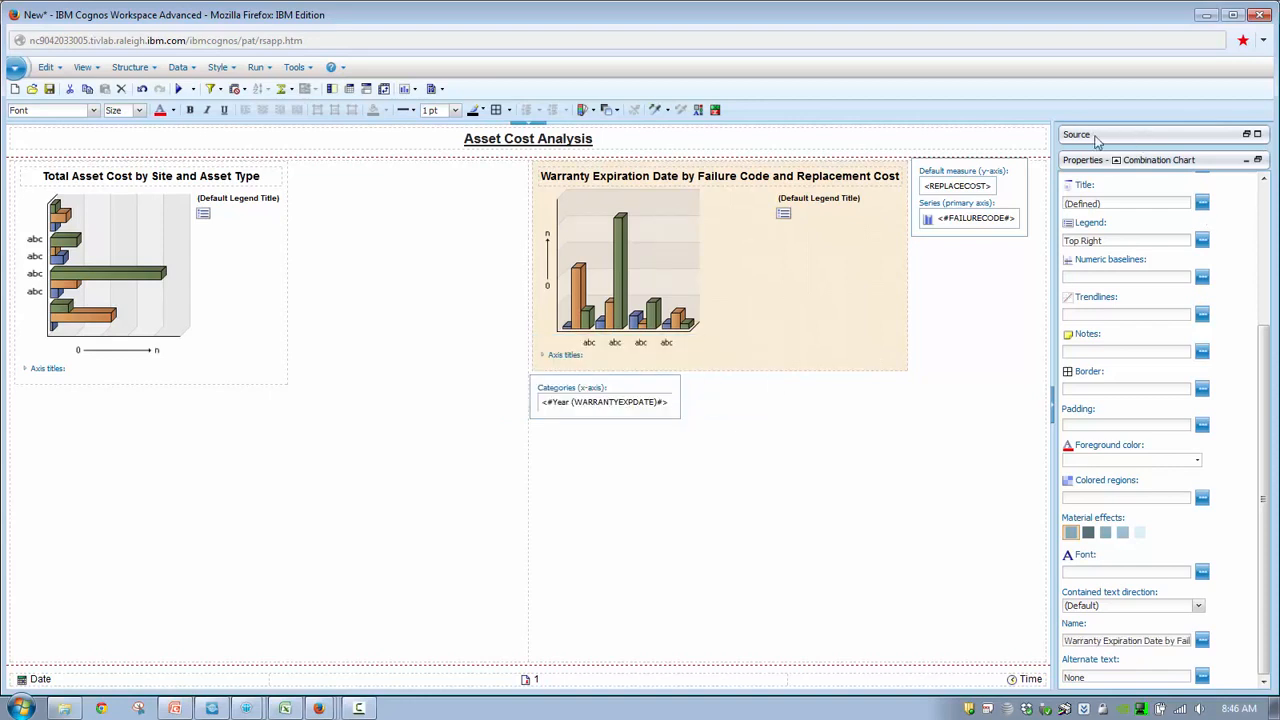
Add a report filter on the WARRANTYEXPDATE source item that shows only values greater than Jul 1, 2000
click(1247, 161)
drag(1259, 268, 1262, 583)
click(1195, 432)
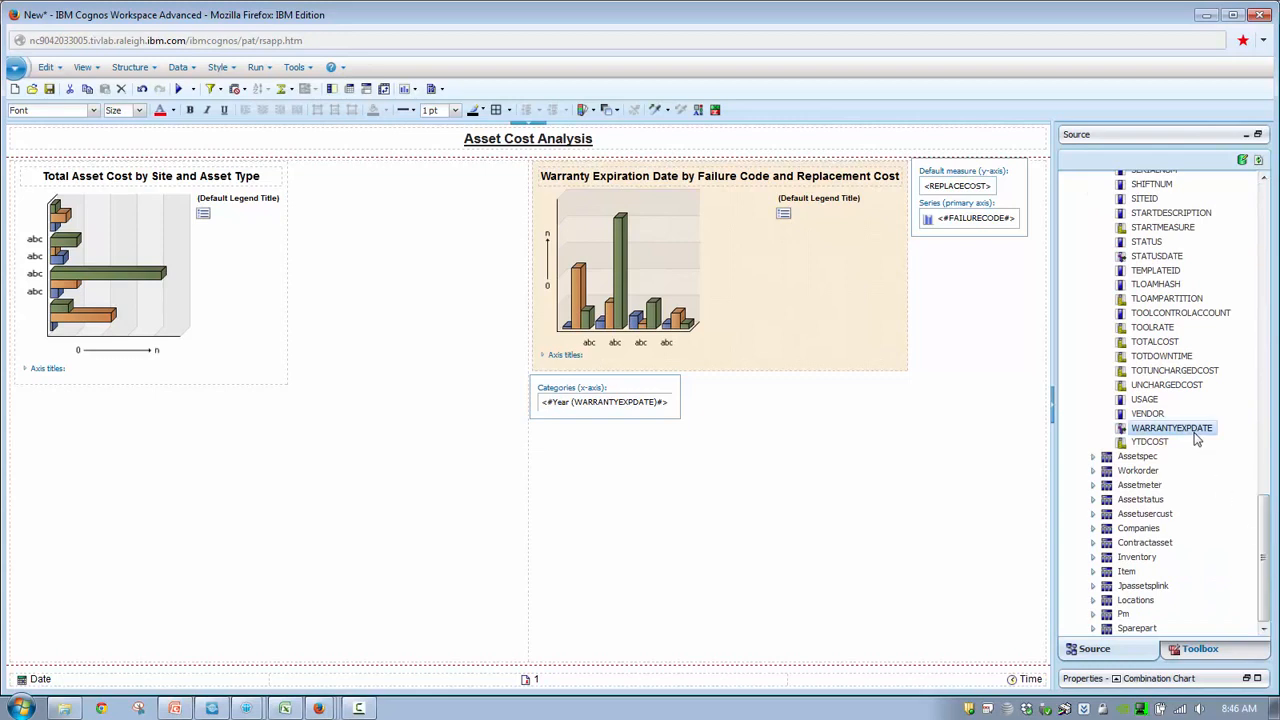
right_click(1197, 438)
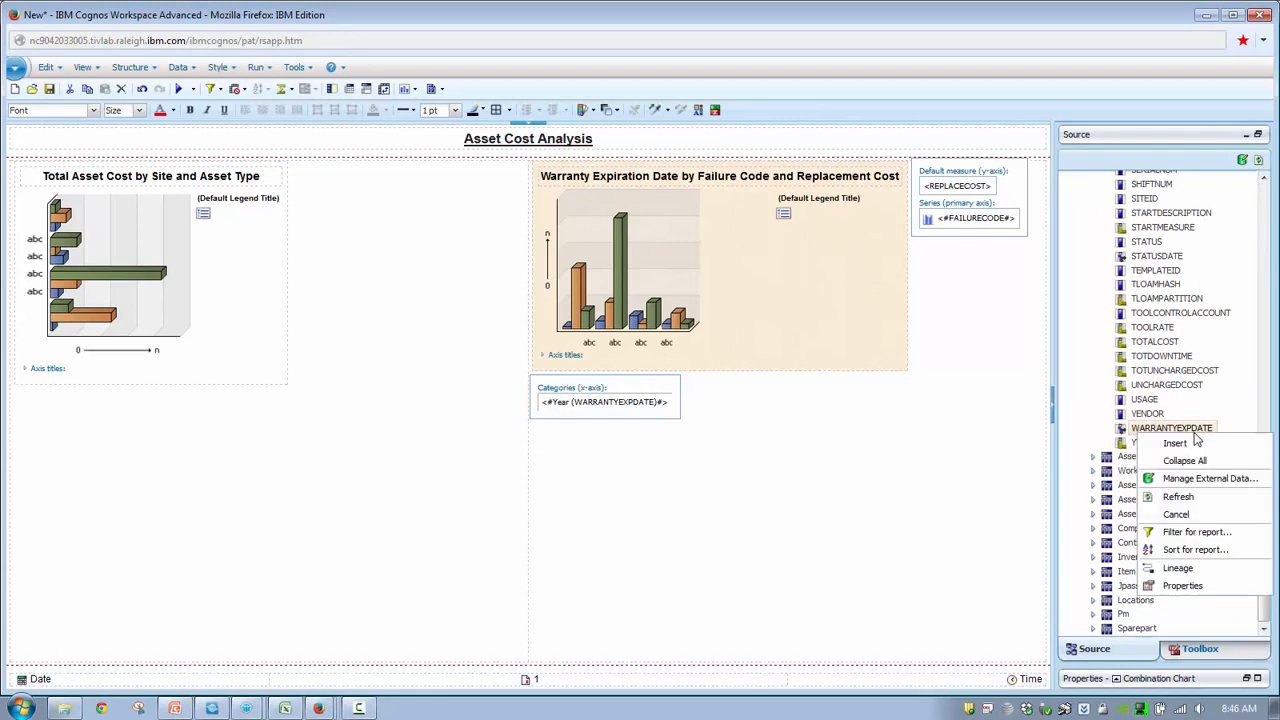
click(1197, 532)
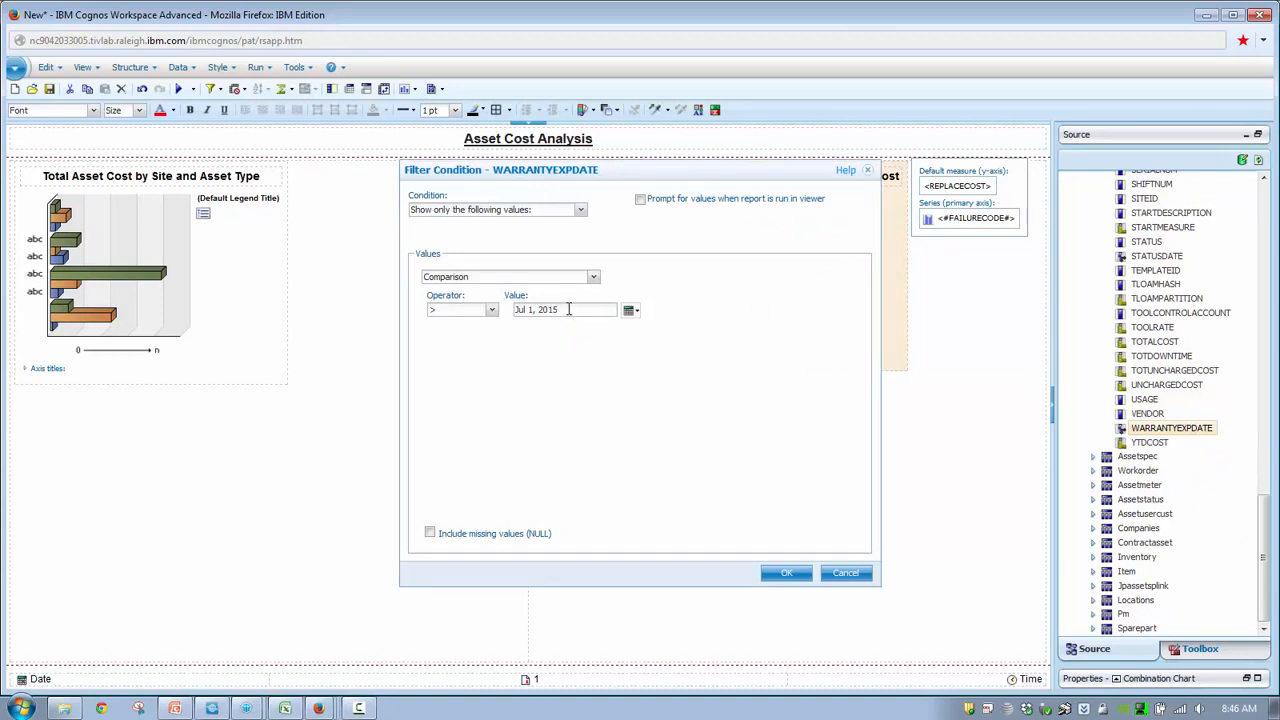
key(BackSpace)
key(BackSpace)
text(00)
click(787, 573)
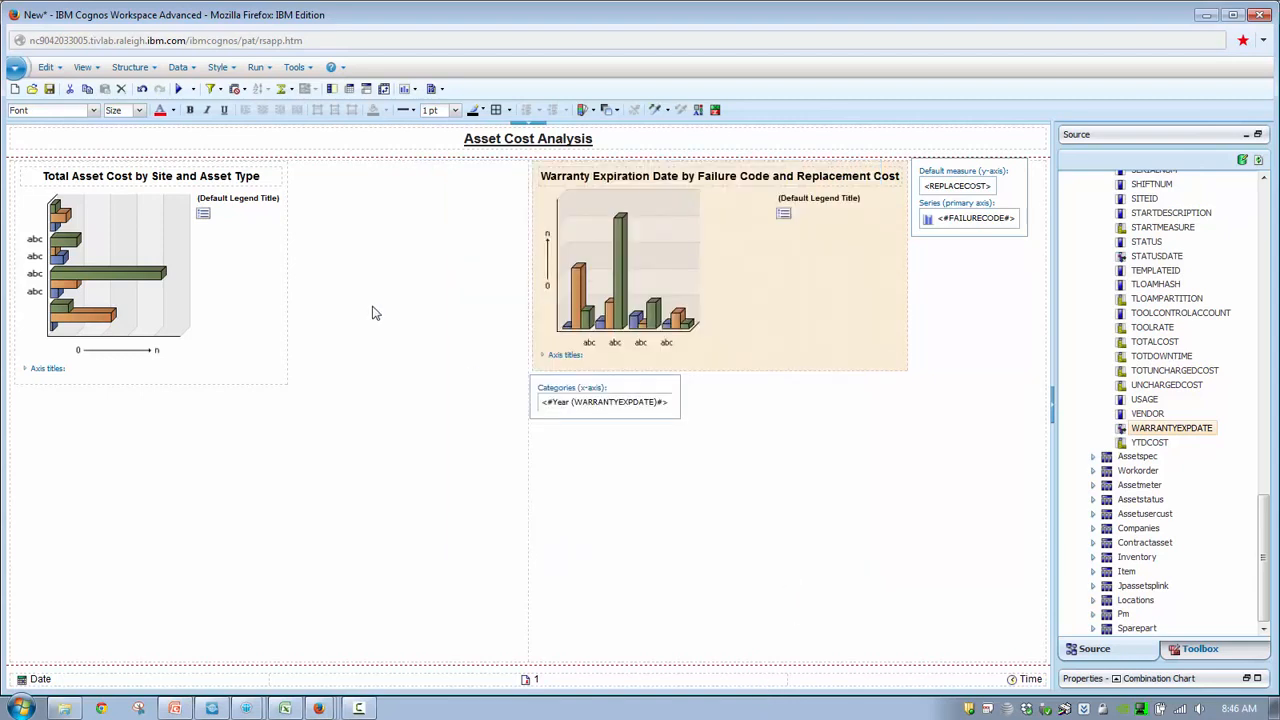
Preview the page to check both charts with the warranty expiration date filter, and return to Page Design
click(97, 70)
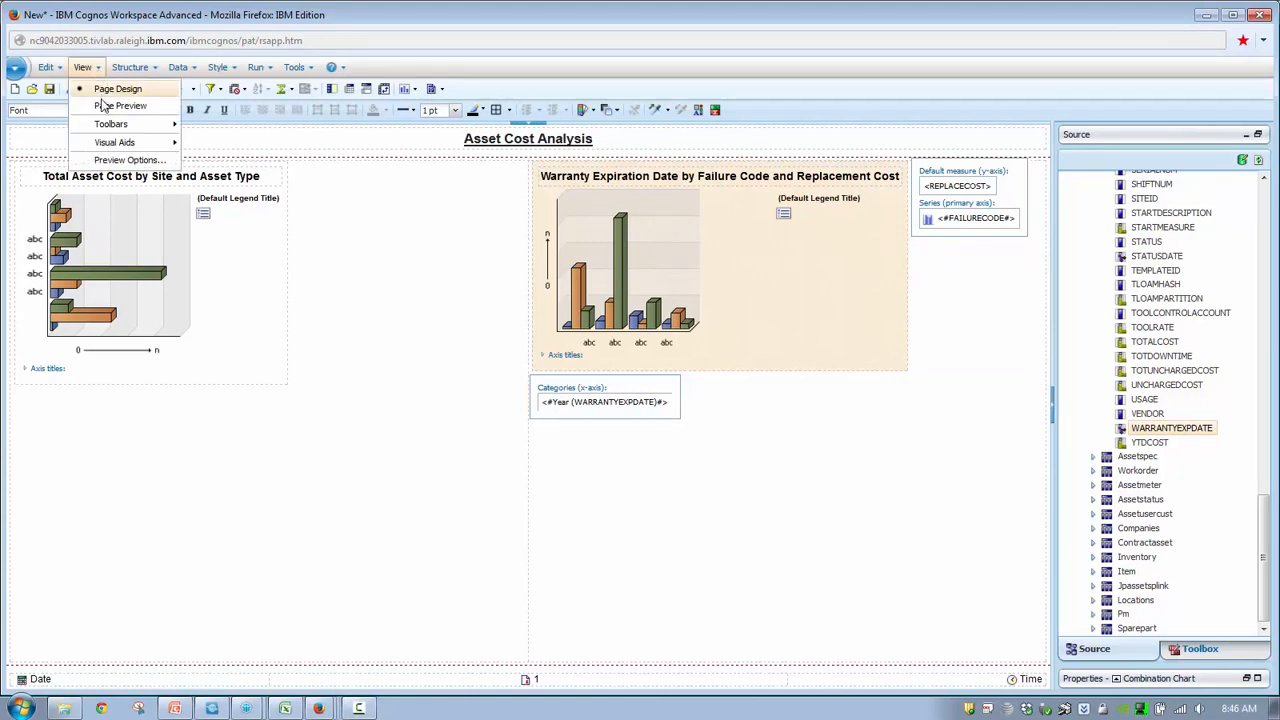
click(106, 105)
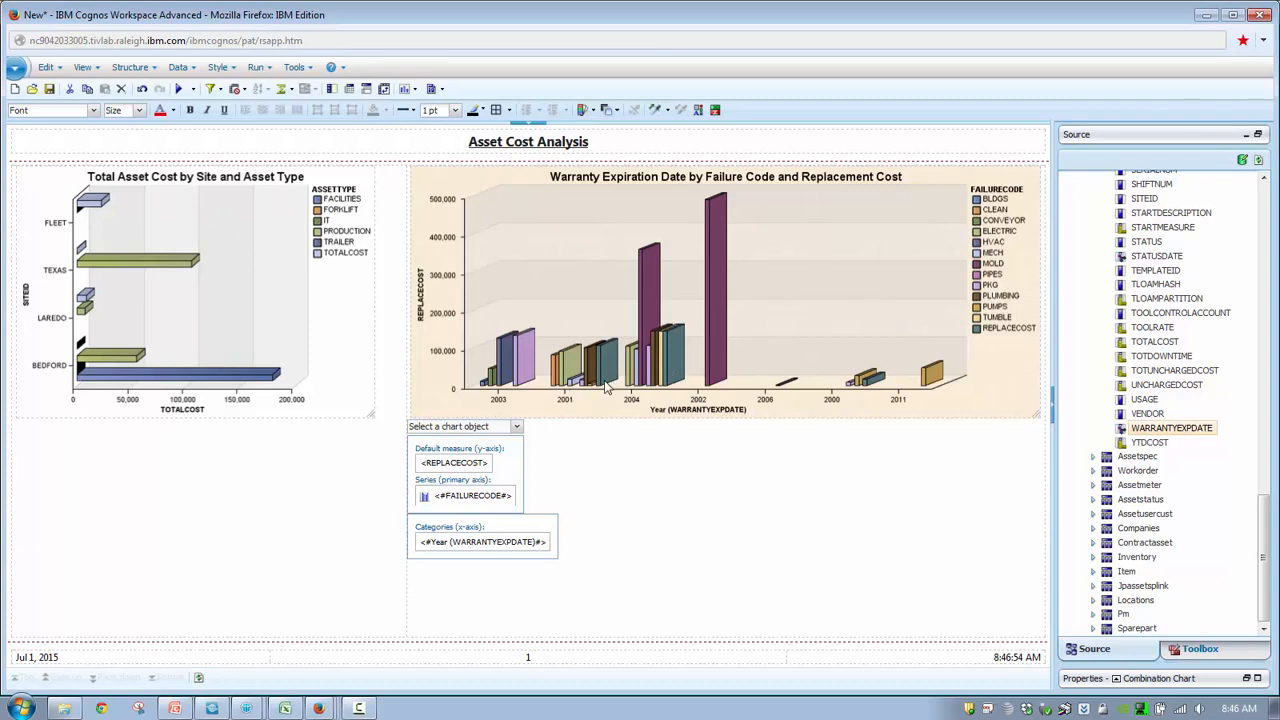
mouse_move(606, 388)
mouse_move(716, 213)
click(104, 70)
click(106, 90)
click(940, 192)
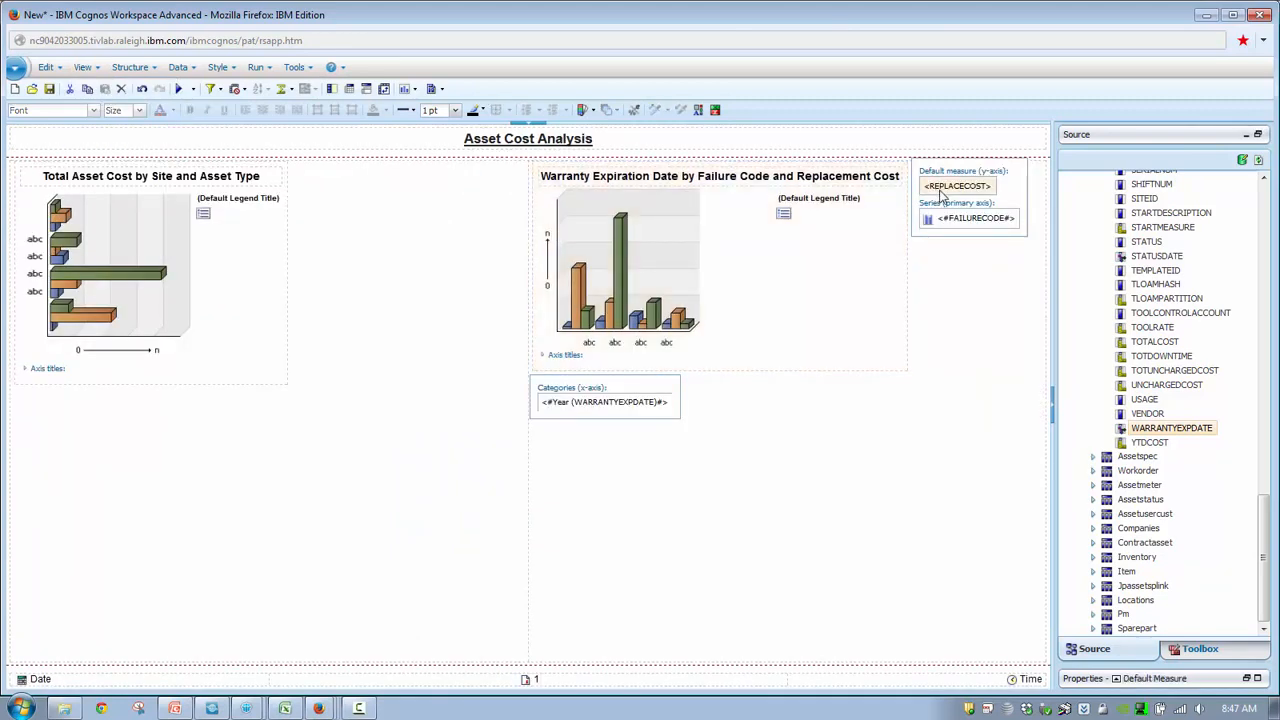
right_click(940, 194)
click(986, 203)
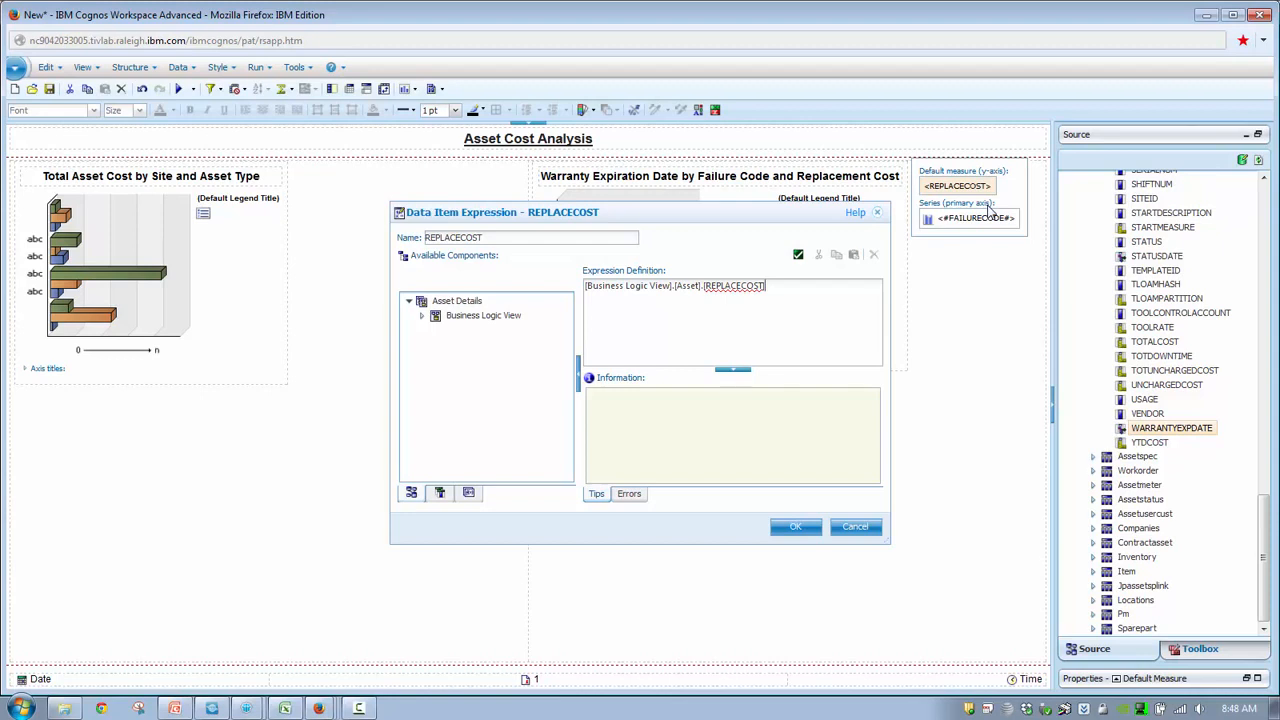
click(855, 527)
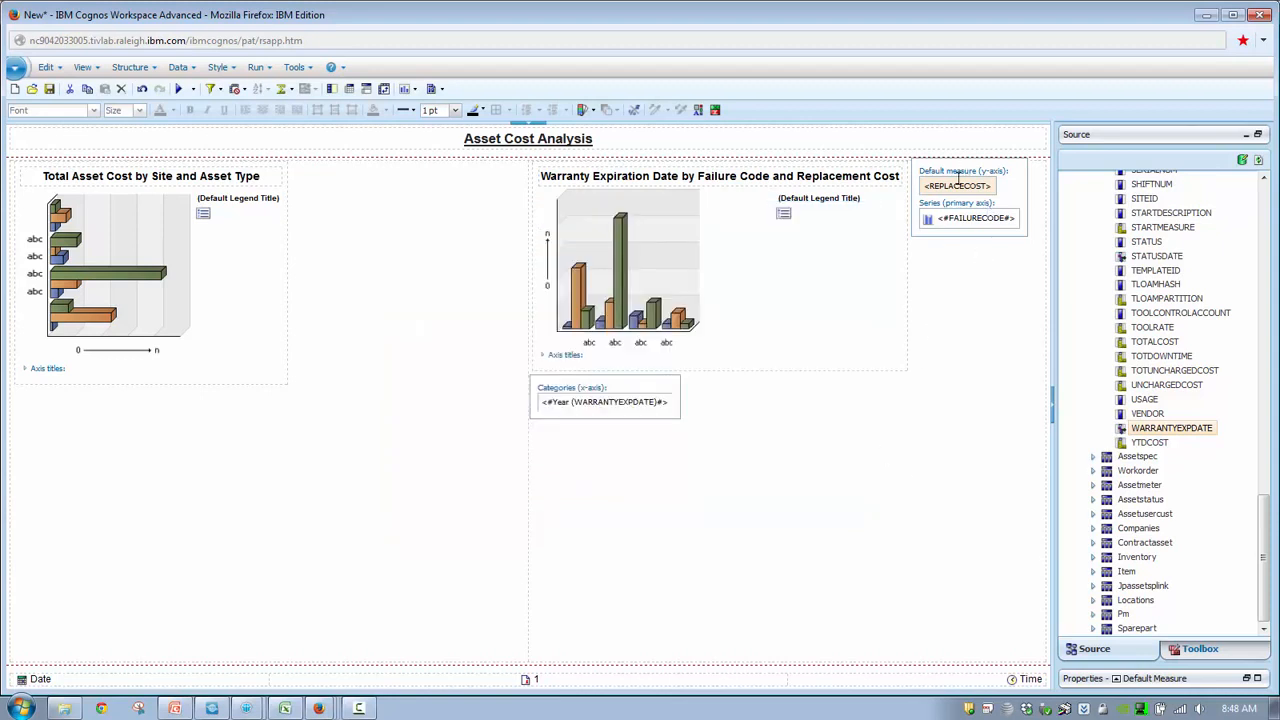
Edit the query expression of the column chart's REPLACECOST measure and insert the average function from the Crosstab/Chart Summaries
right_click(958, 186)
click(984, 199)
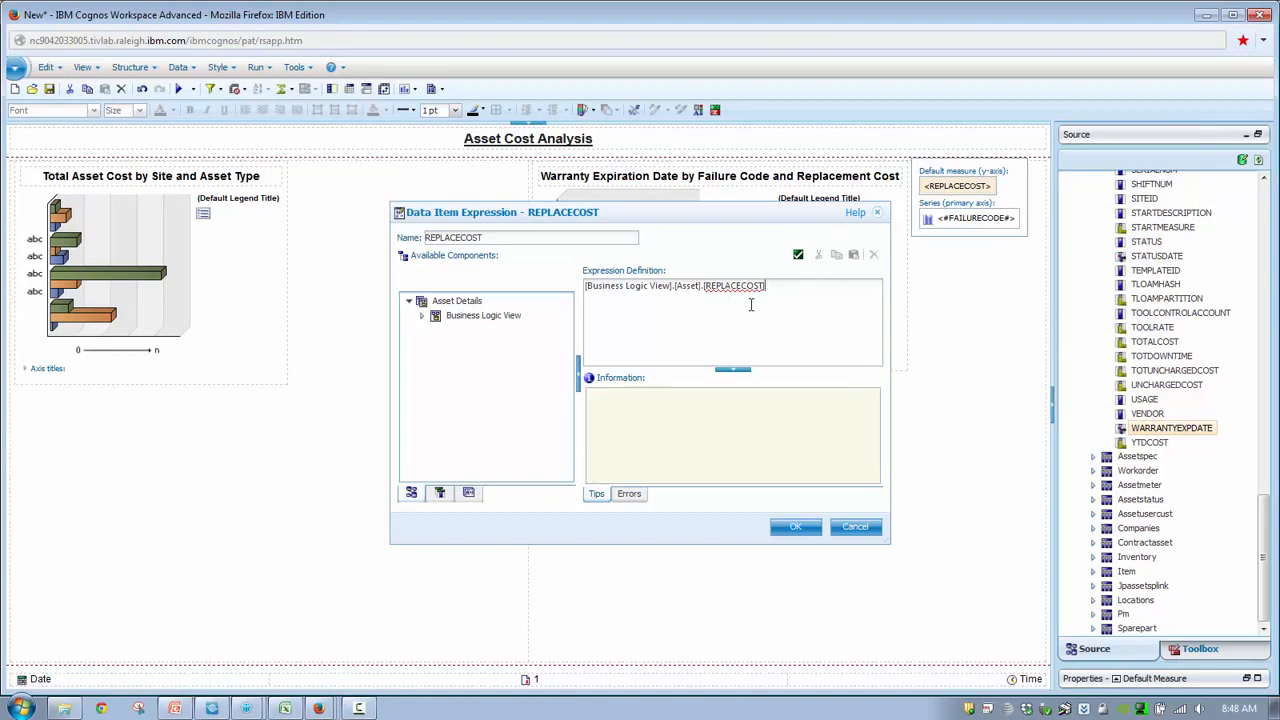
click(439, 494)
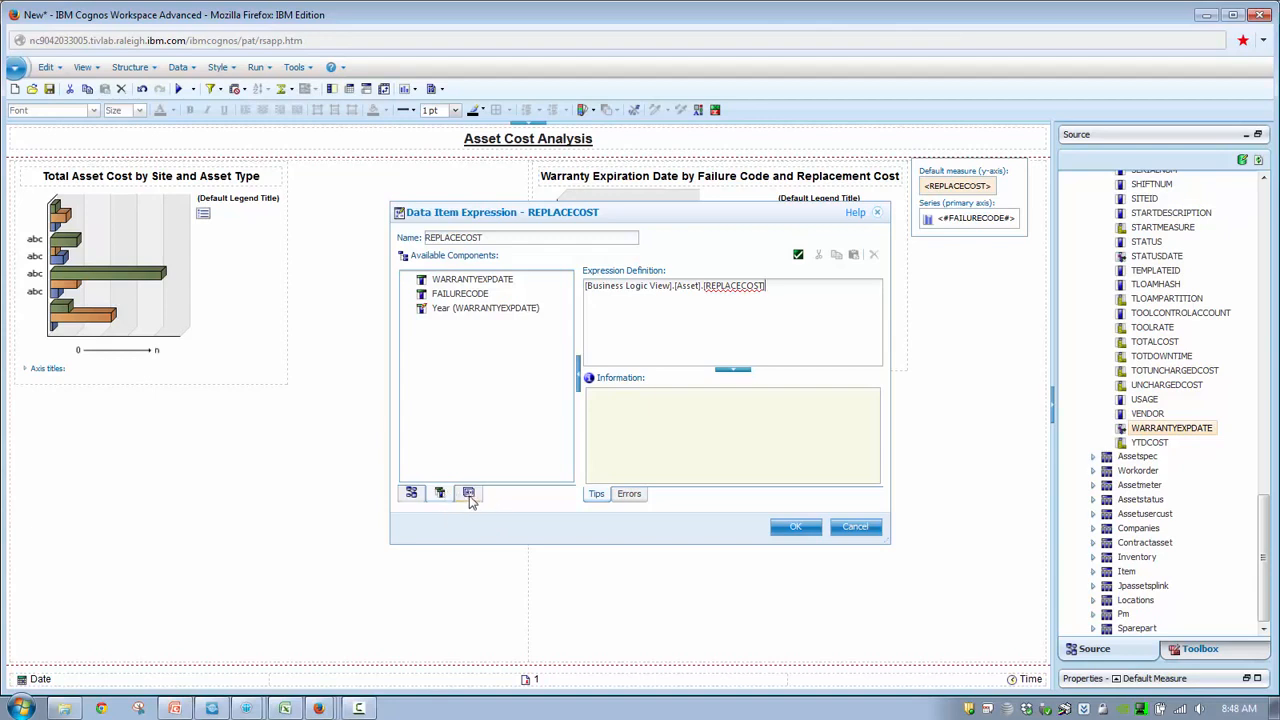
click(469, 495)
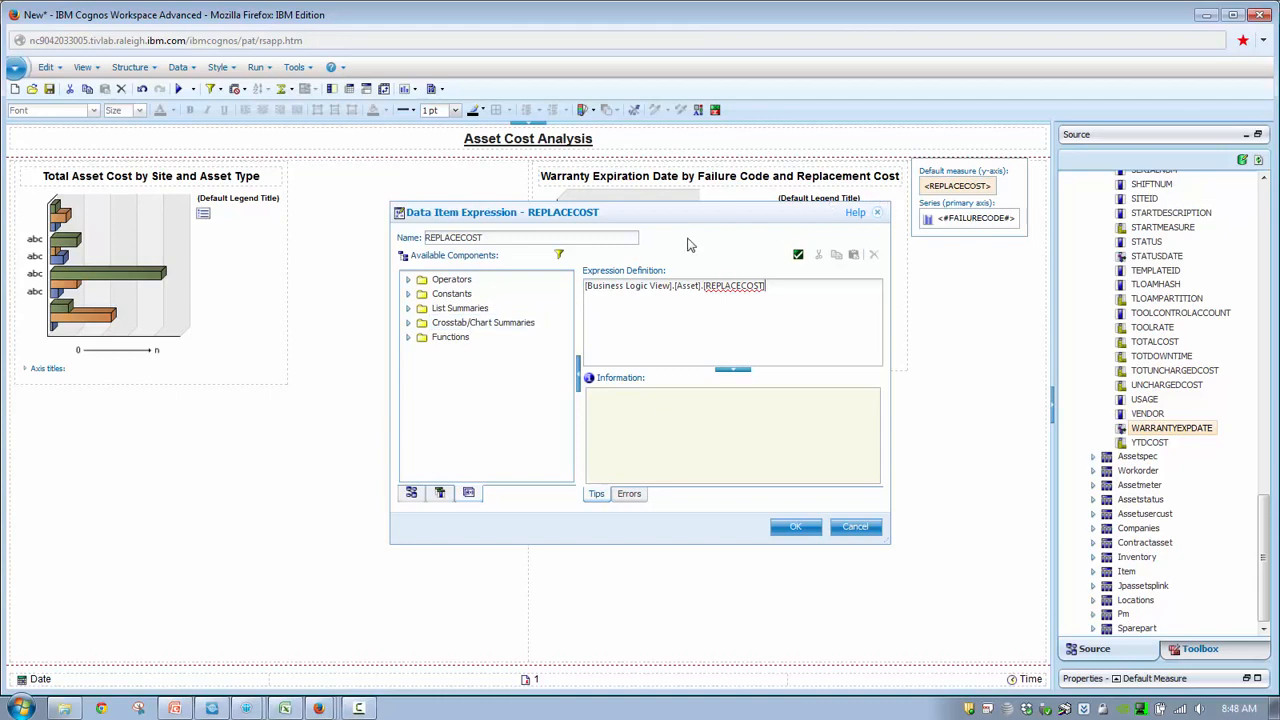
click(456, 309)
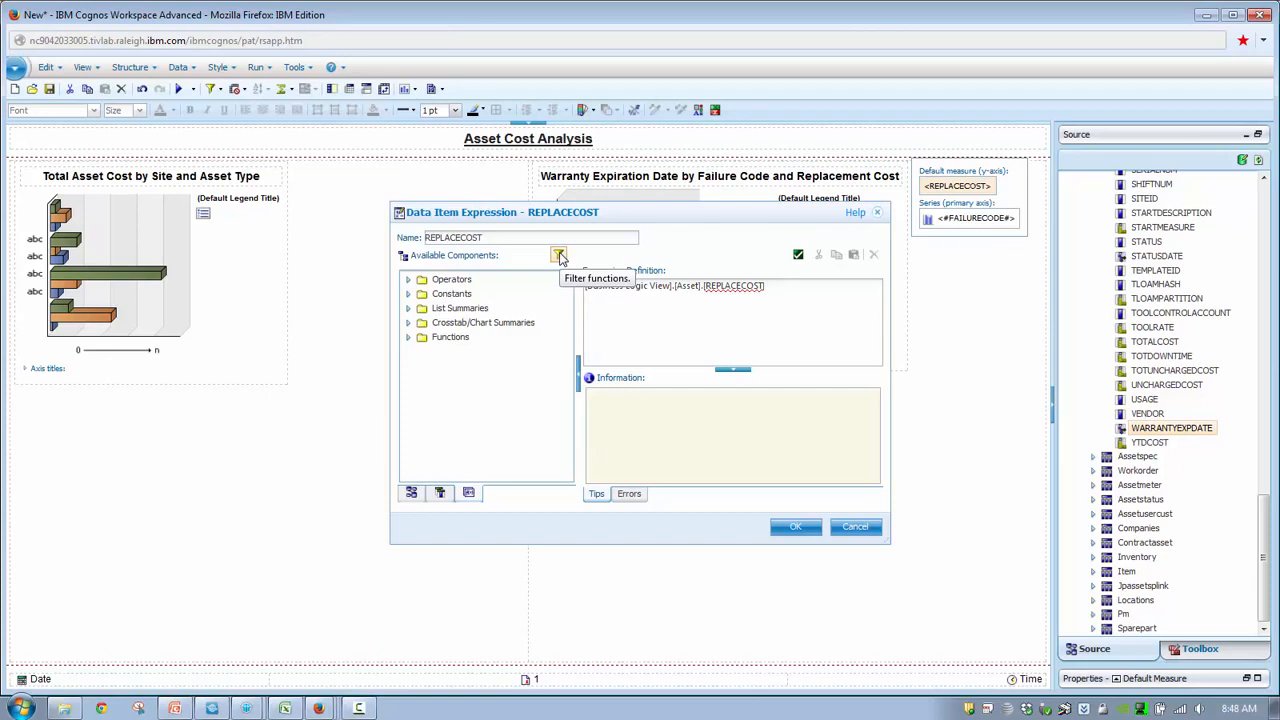
click(408, 322)
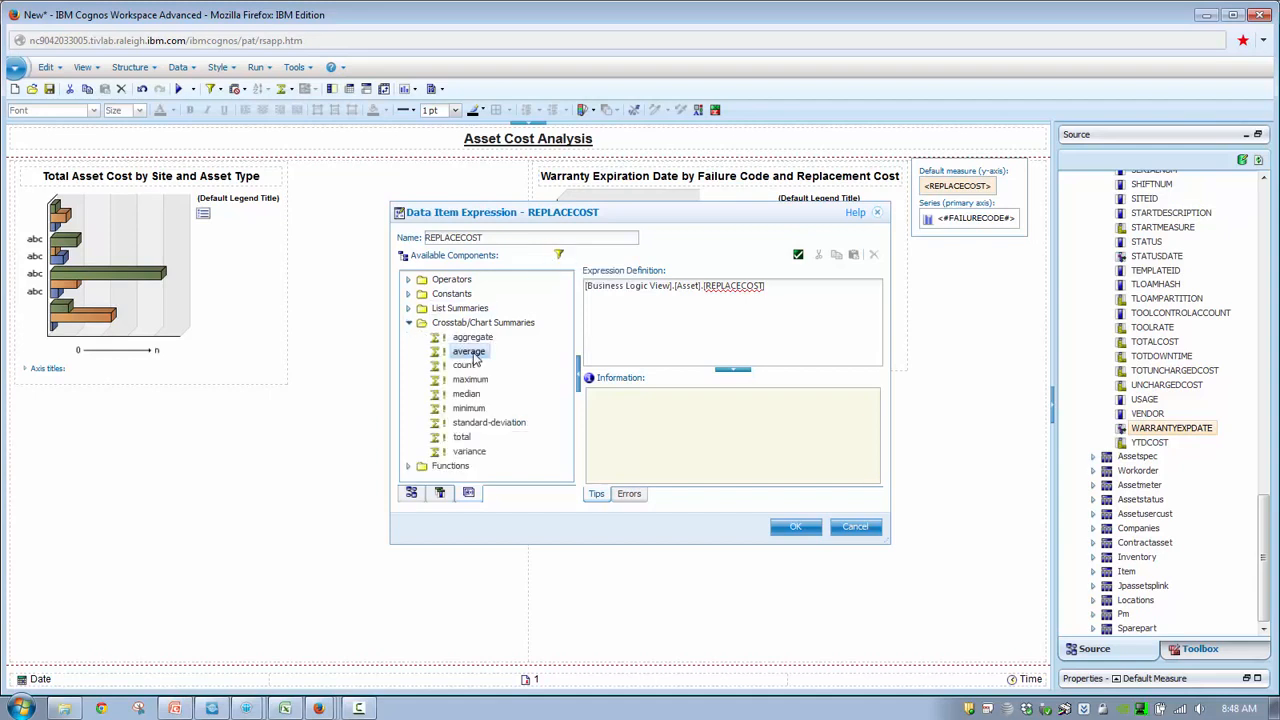
drag(466, 356, 790, 287)
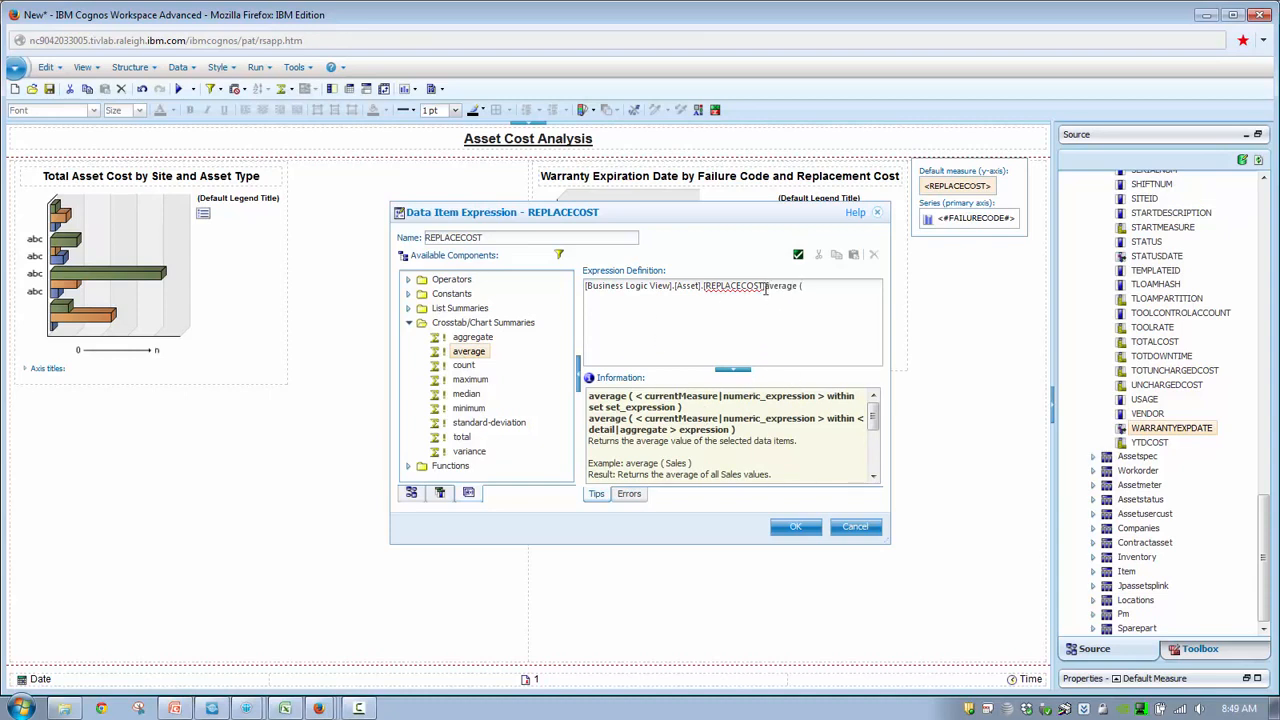
Rearrange the expression to average ([Business Logic View].[Asset].[REPLACECOST]), validate it and apply it to the measure
drag(764, 286, 574, 280)
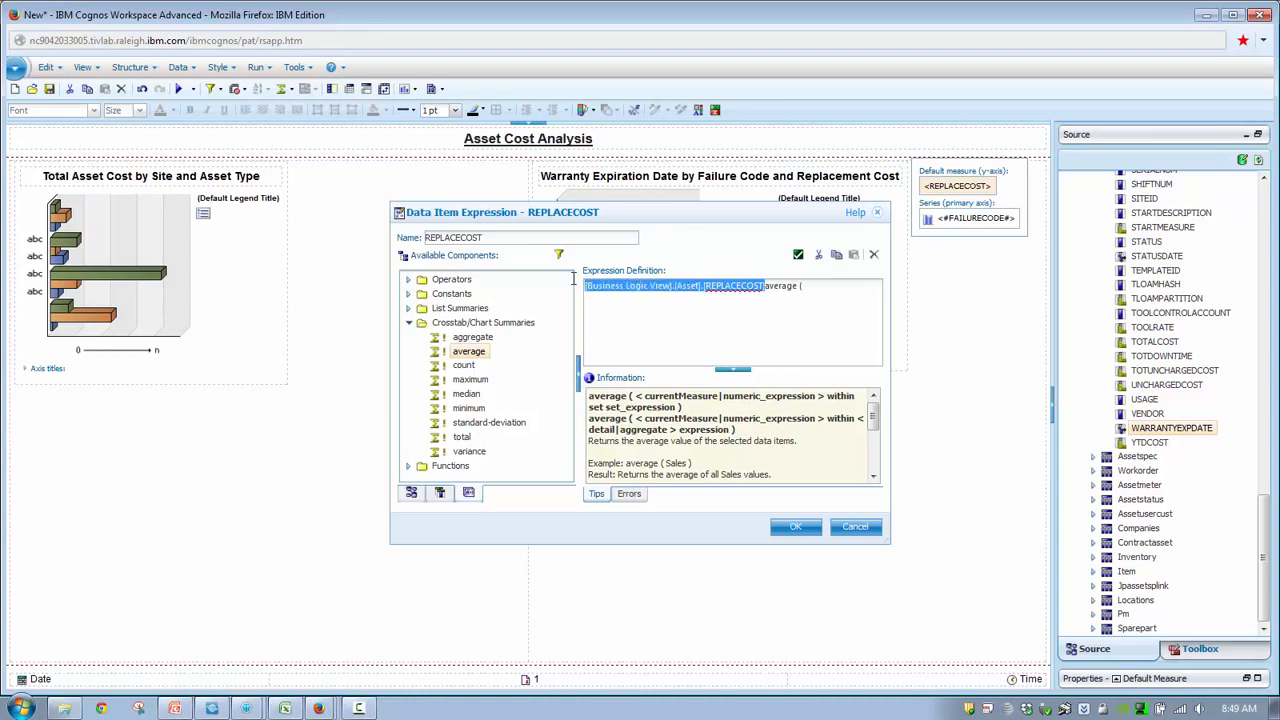
key(ctrl+x)
click(645, 286)
key(ctrl+v)
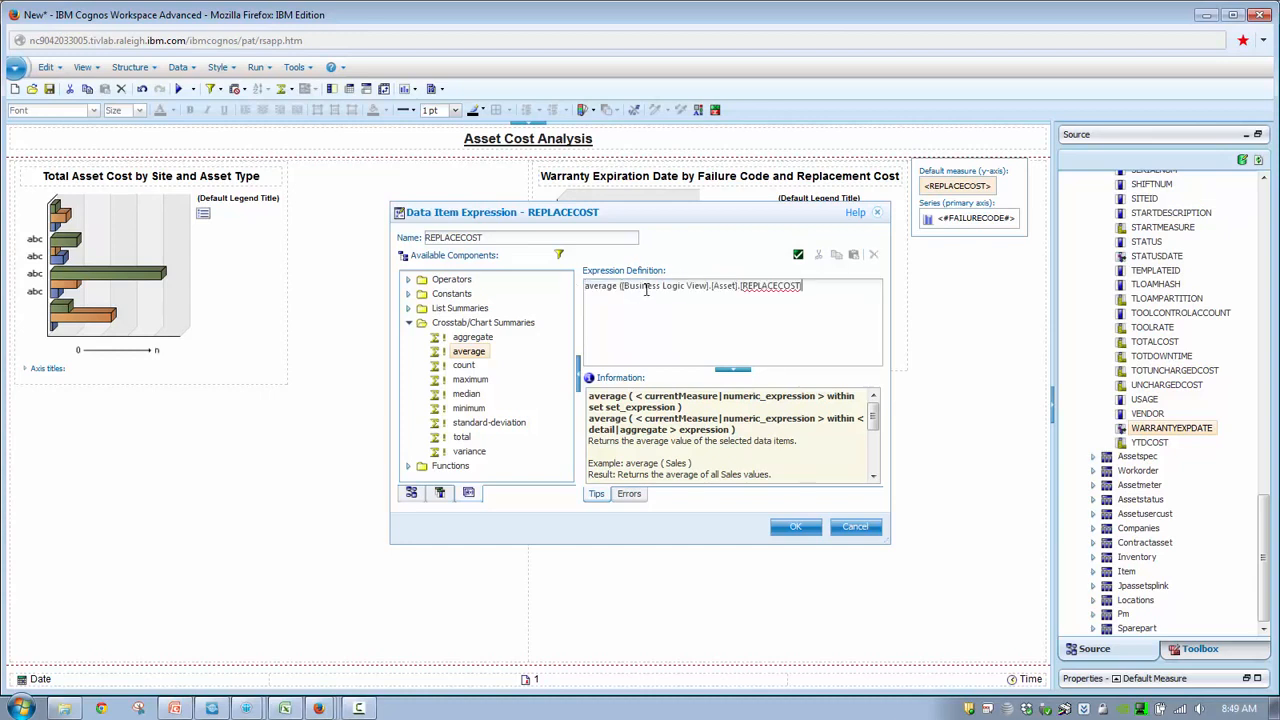
text())
click(798, 255)
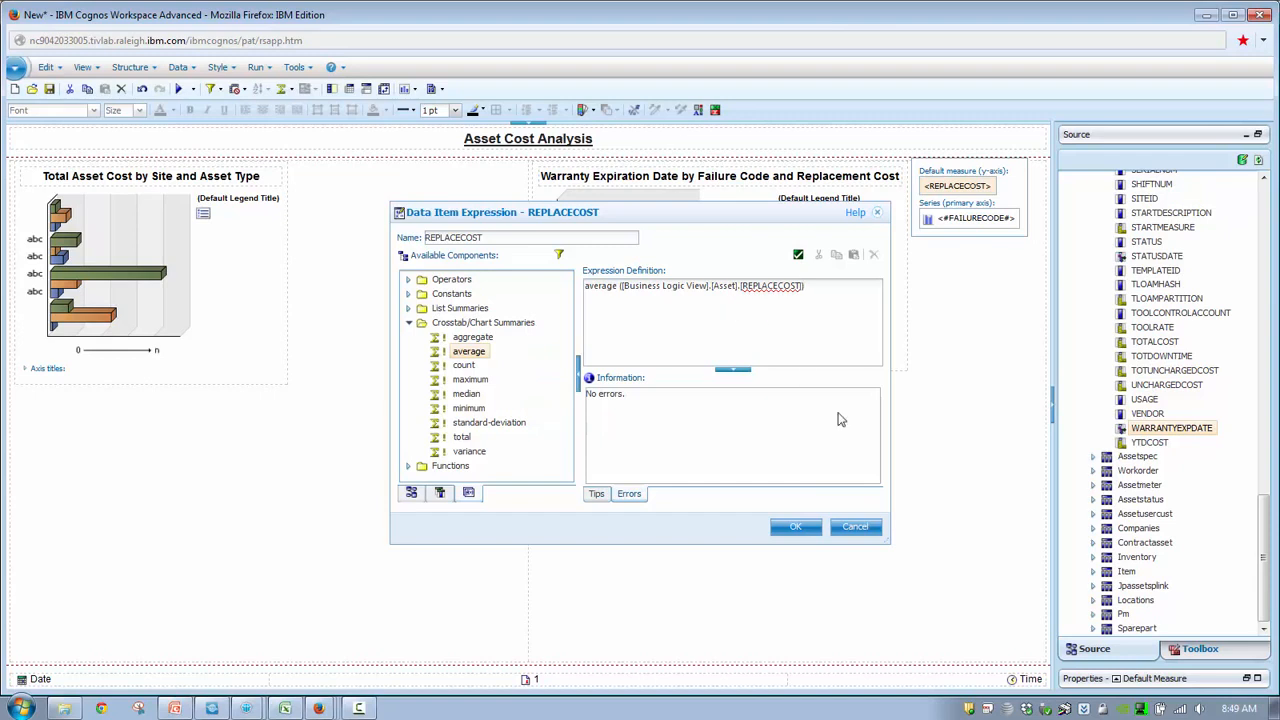
click(806, 528)
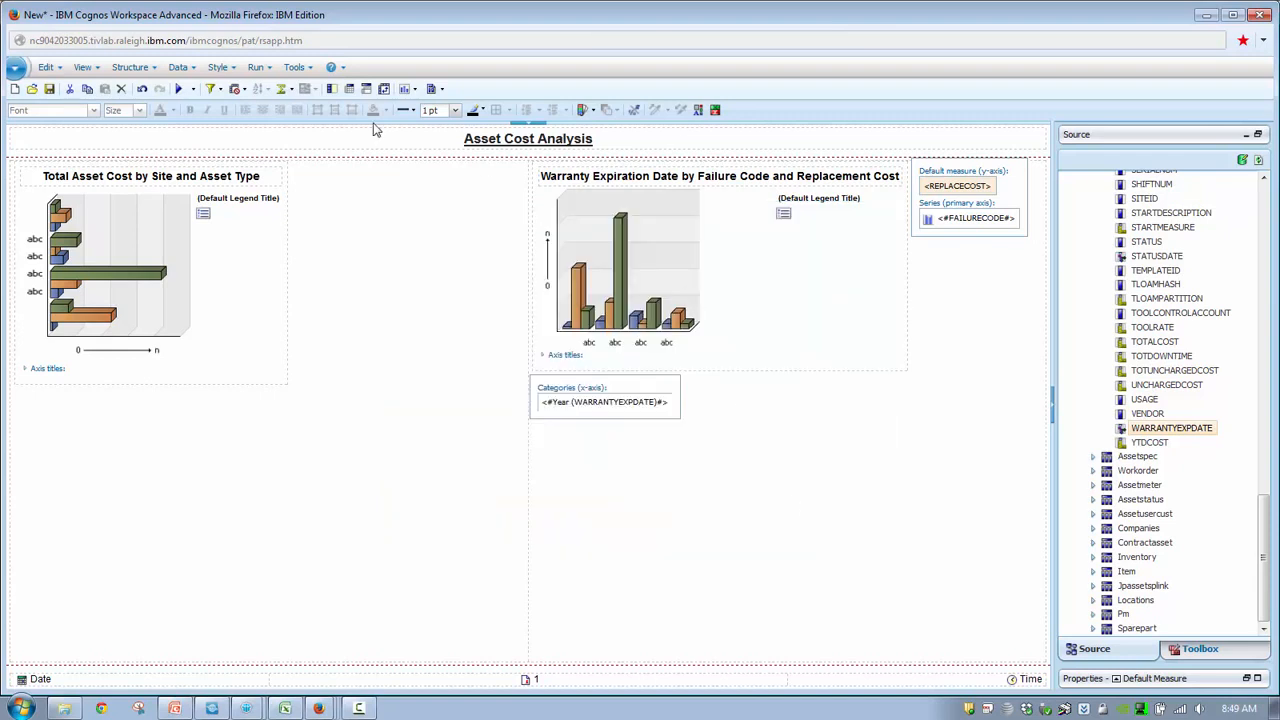
Preview the page to check the column chart with averaged replacement costs, and return to Page Design
click(84, 67)
click(107, 105)
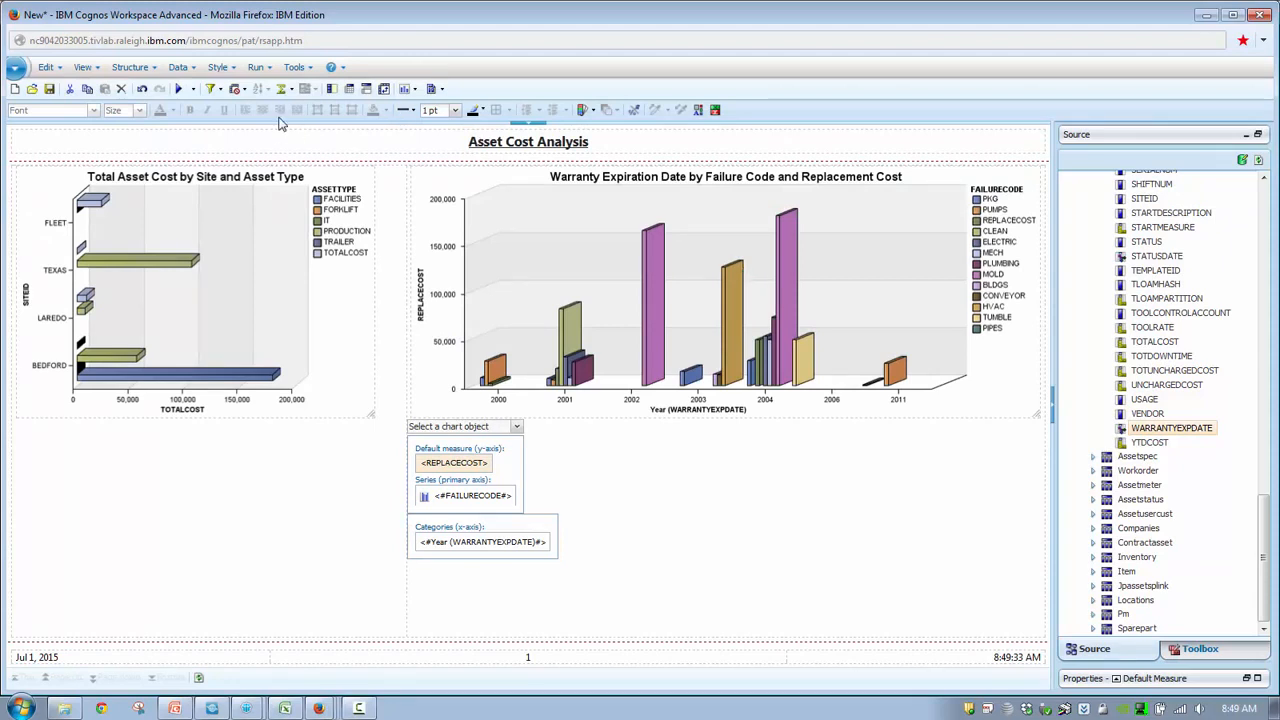
click(101, 67)
click(105, 89)
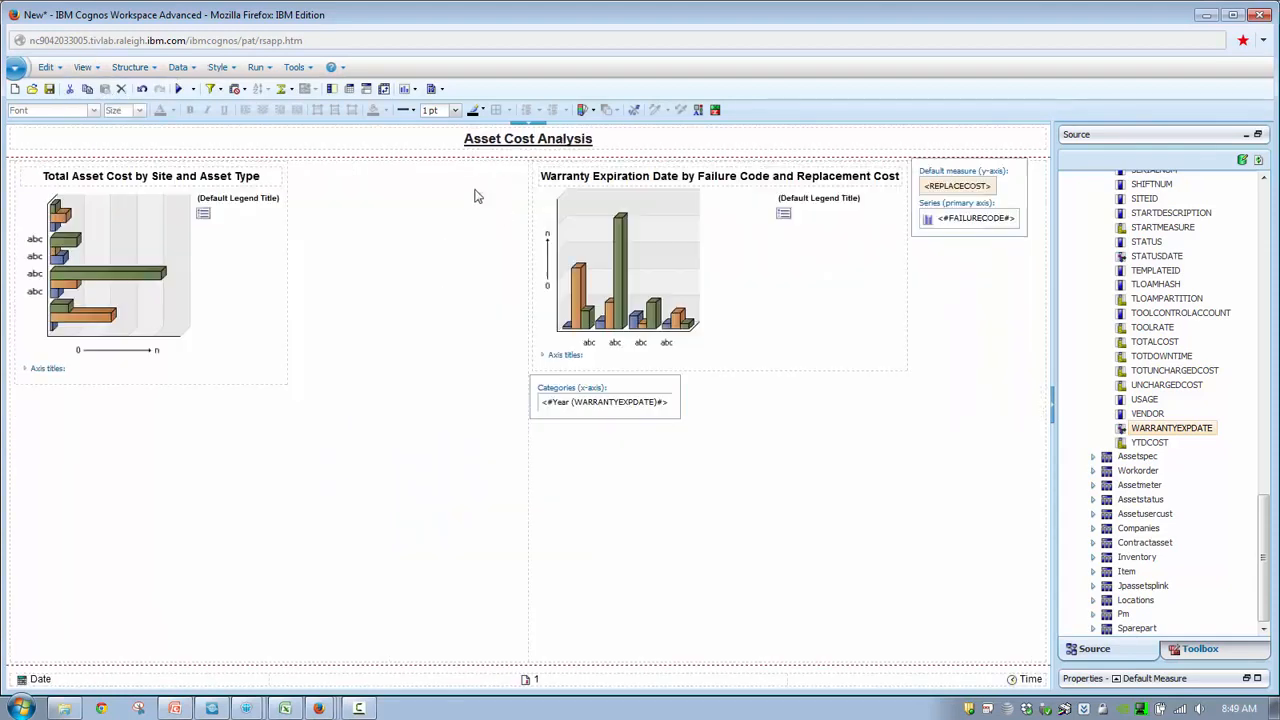
Rename the column chart's default measure data item as "Average REPLACECOST" and preview the page
right_click(987, 191)
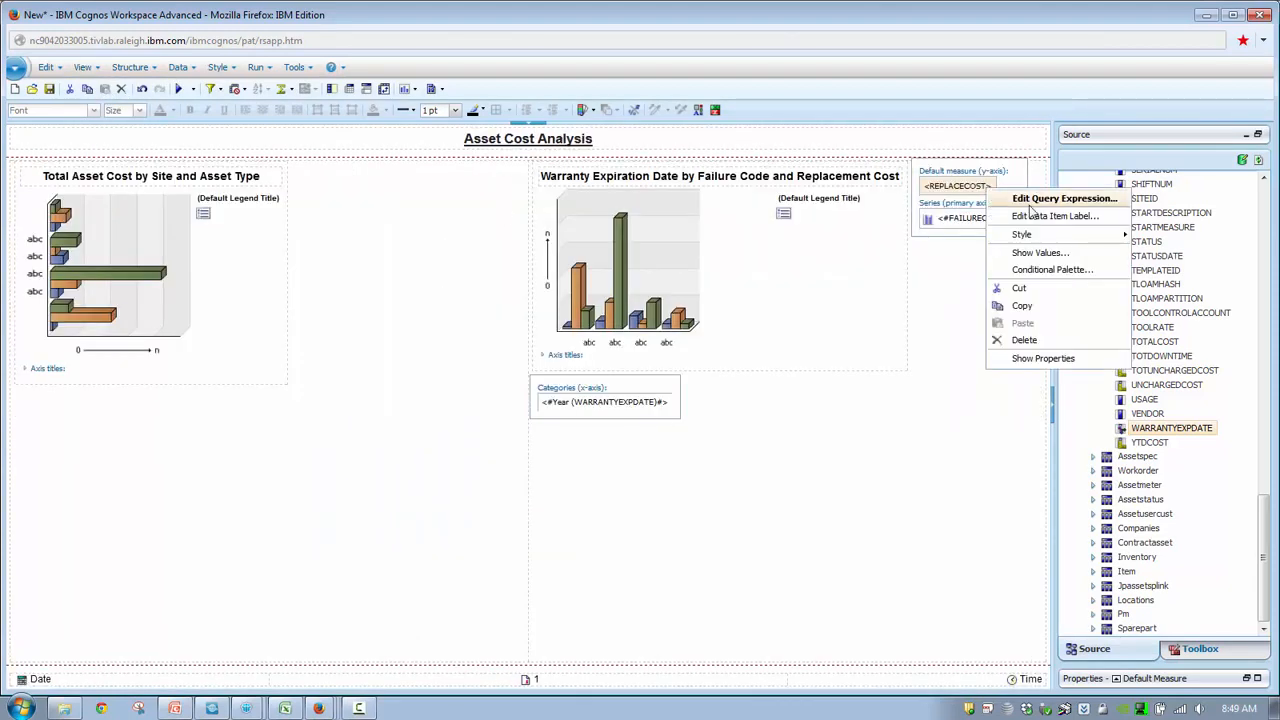
click(1032, 200)
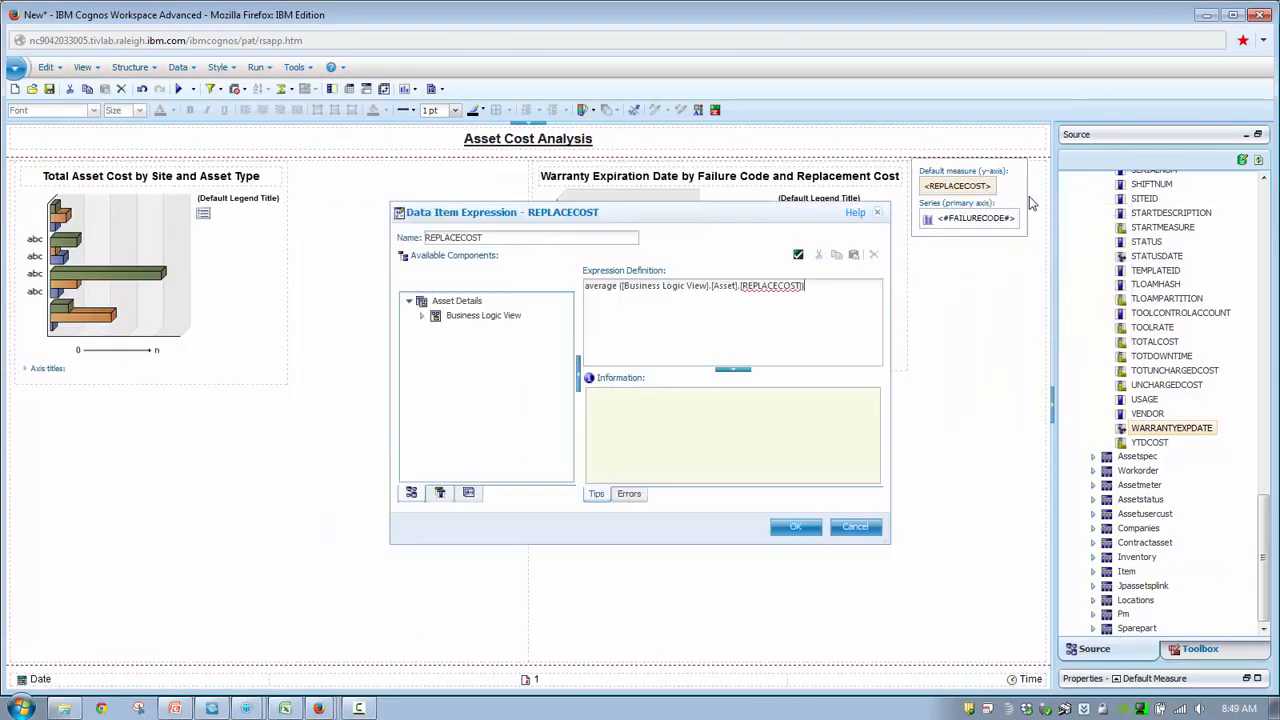
click(427, 237)
text(average)
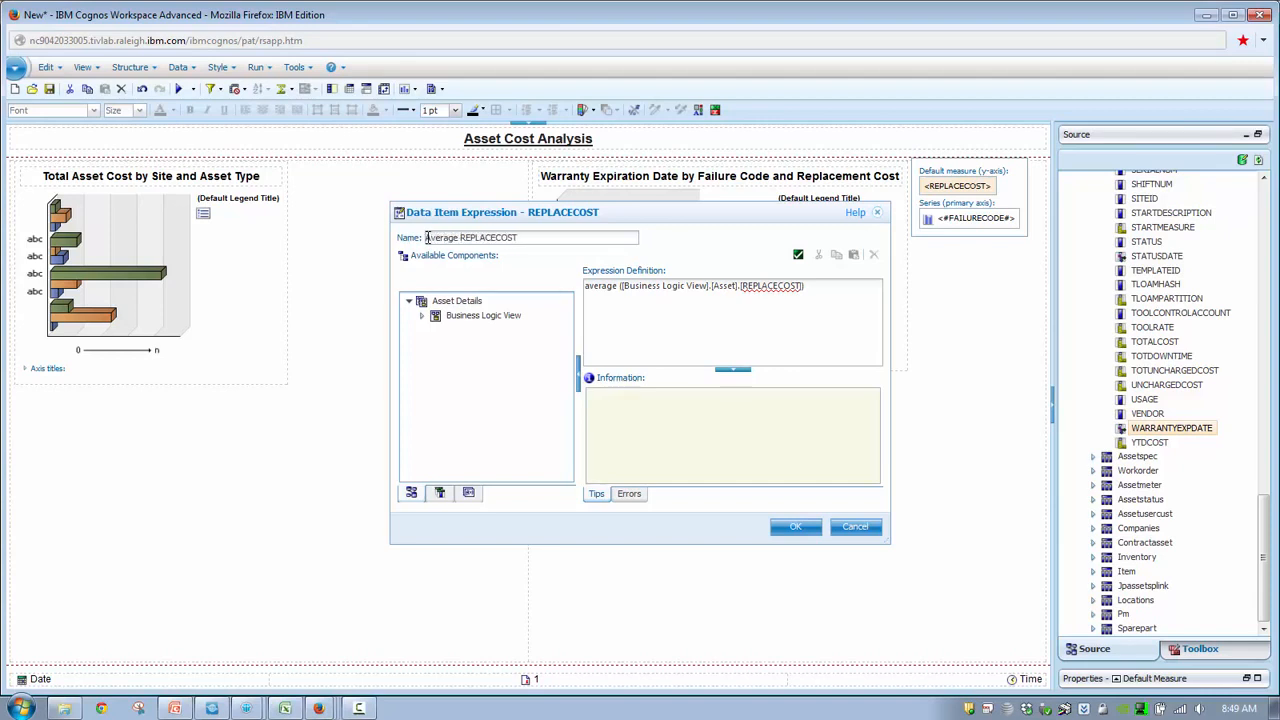
click(800, 528)
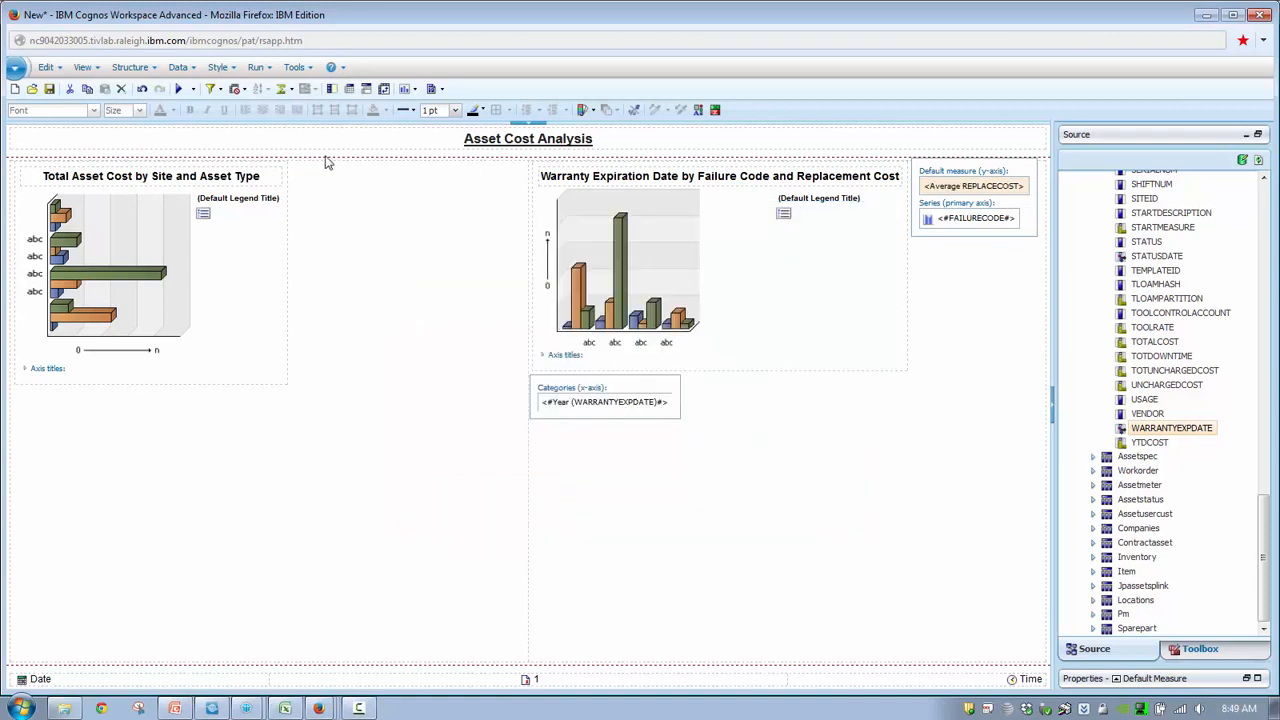
click(104, 69)
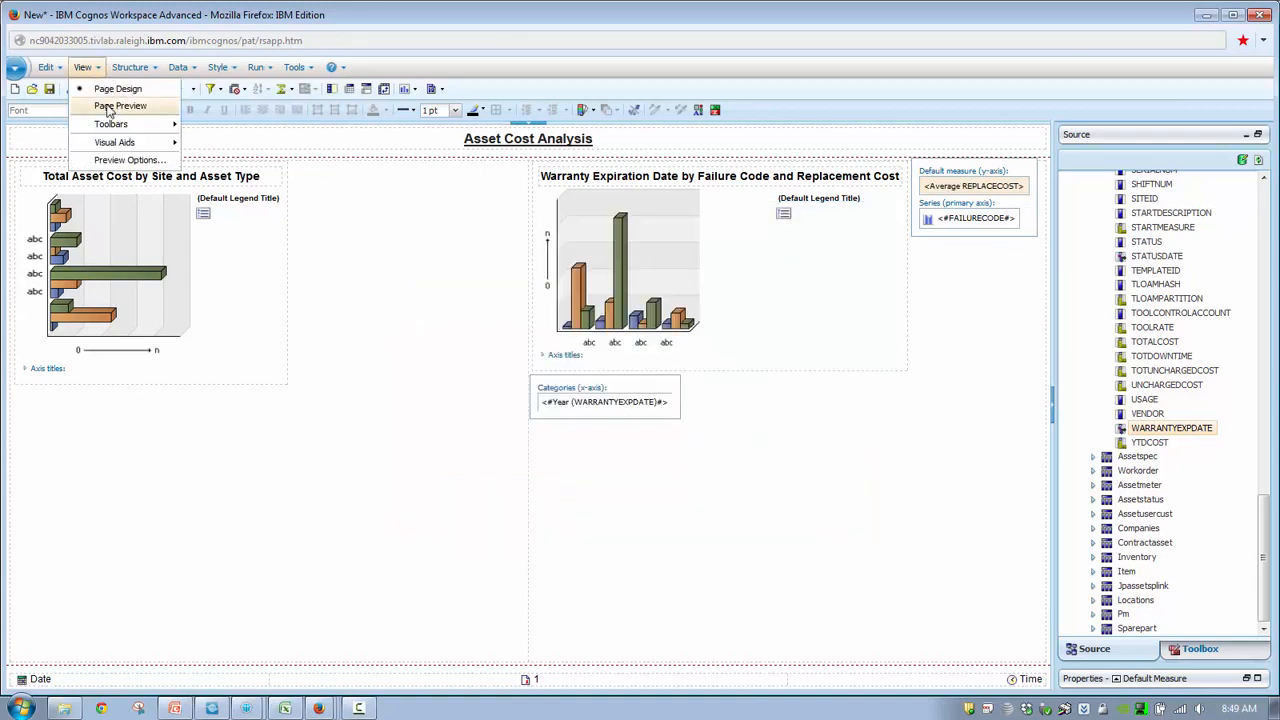
click(109, 107)
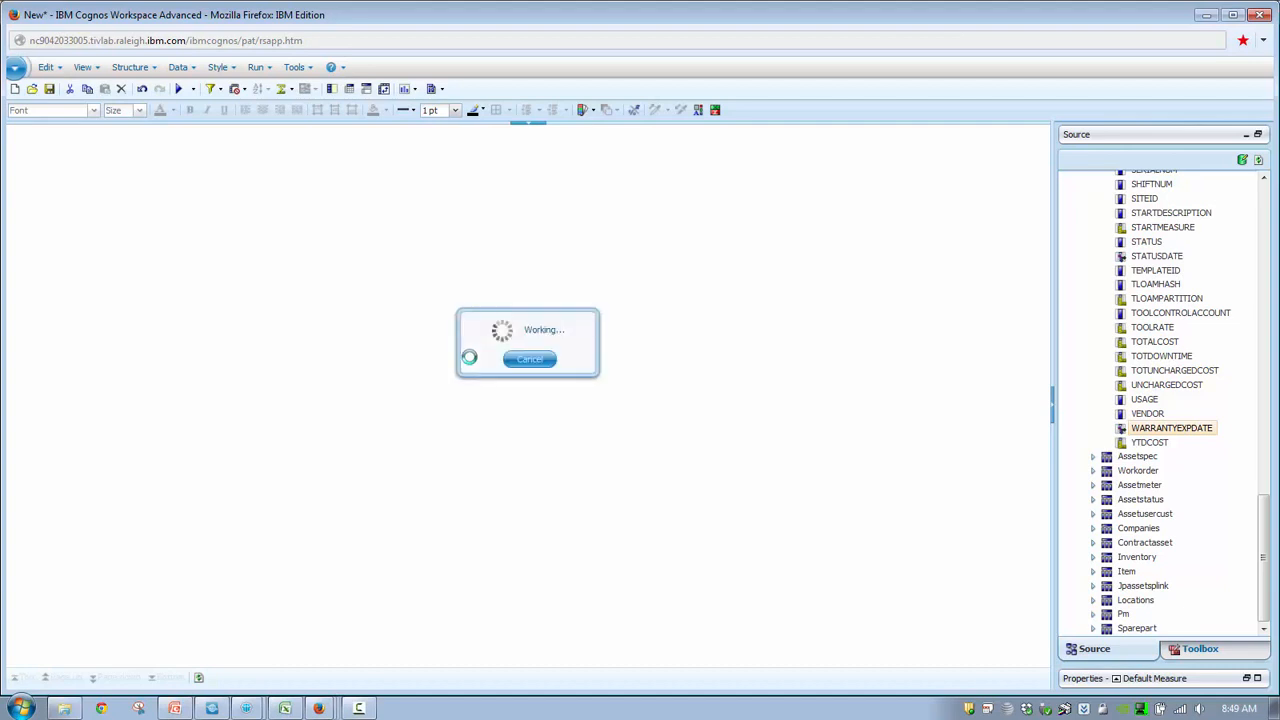